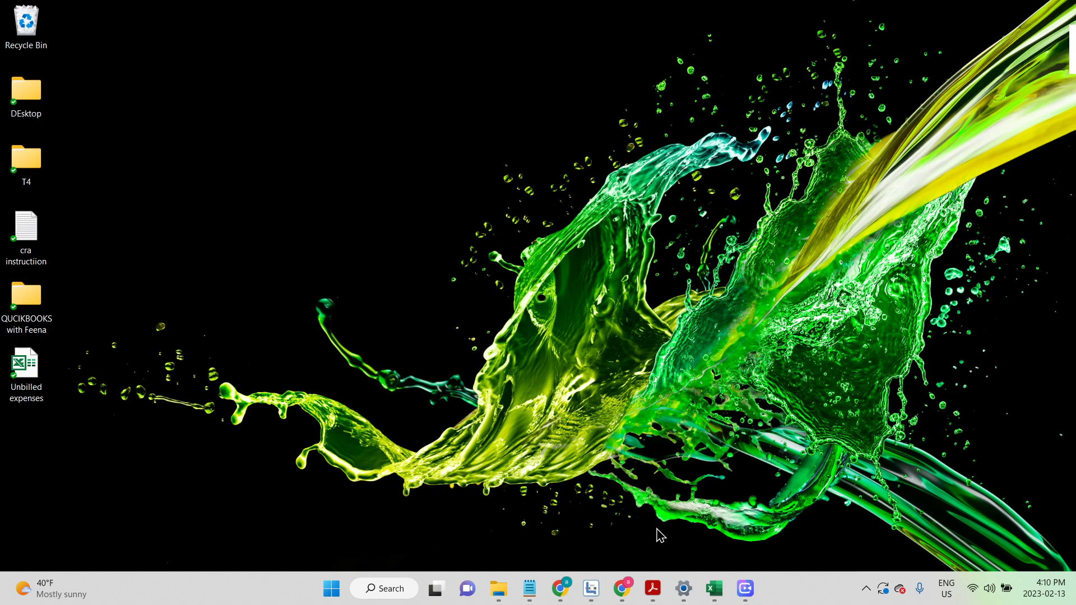
# Switch to Chrome and return to the Gmail inbox.
pyautogui.click(593, 595)
pyautogui.click(593, 595)
pyautogui.click(560, 588)
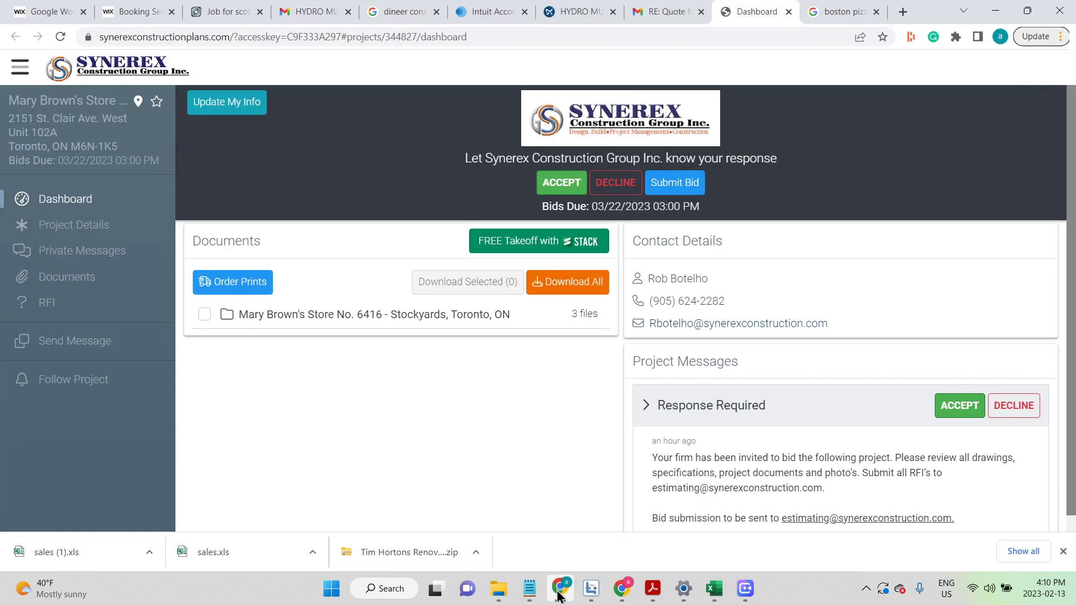
pyautogui.click(666, 12)
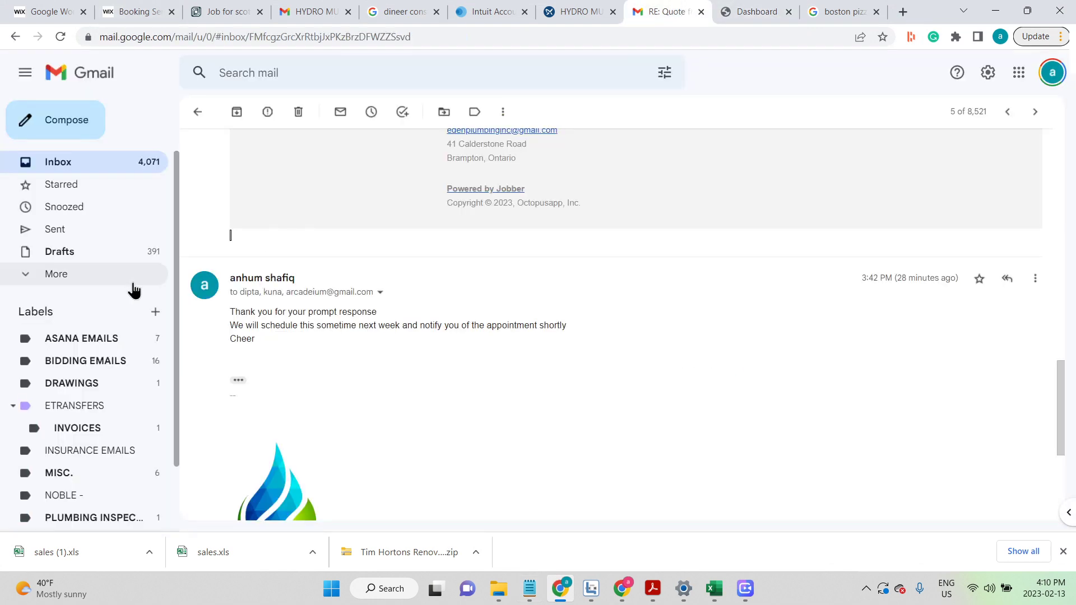
pyautogui.click(89, 163)
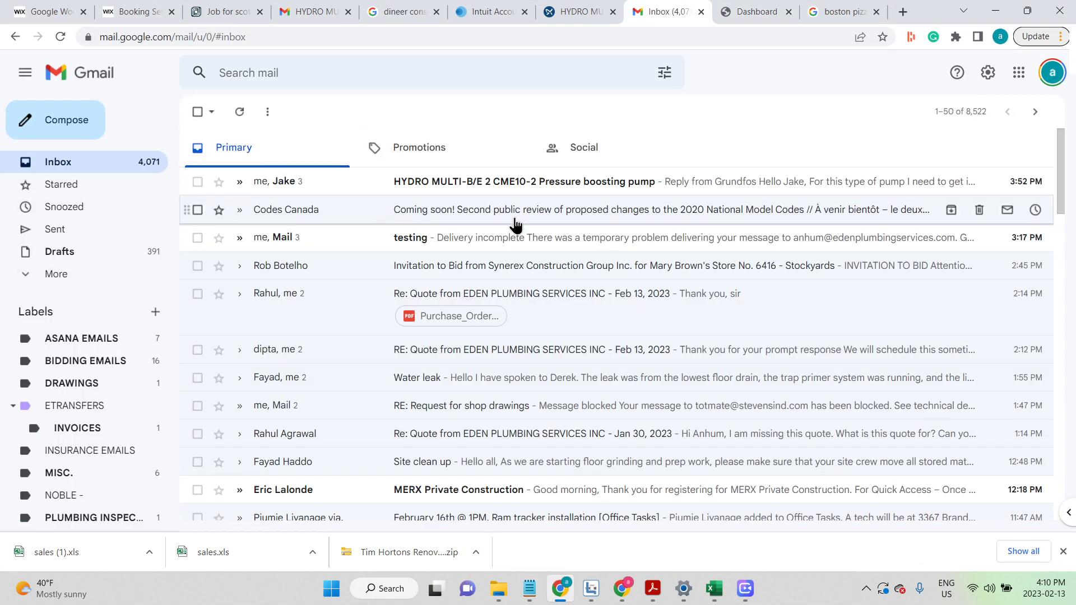
# Open the Synerex invitation to bid for Mary Brown's Store No. 6416 and accept it.
pyautogui.click(477, 273)
pyautogui.scroll(-4, 893, 348)
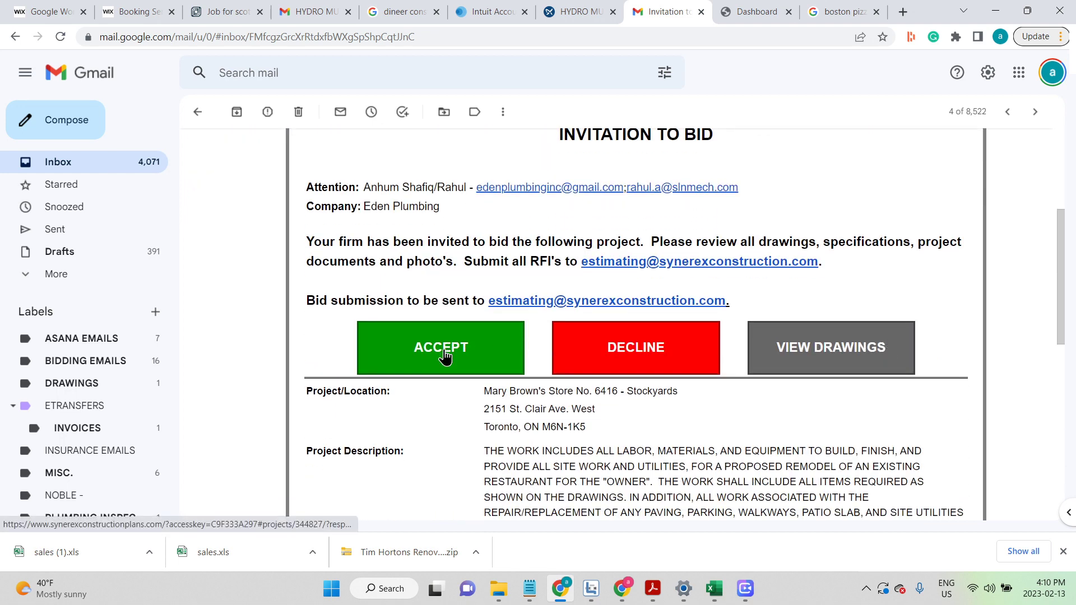
pyautogui.click(445, 353)
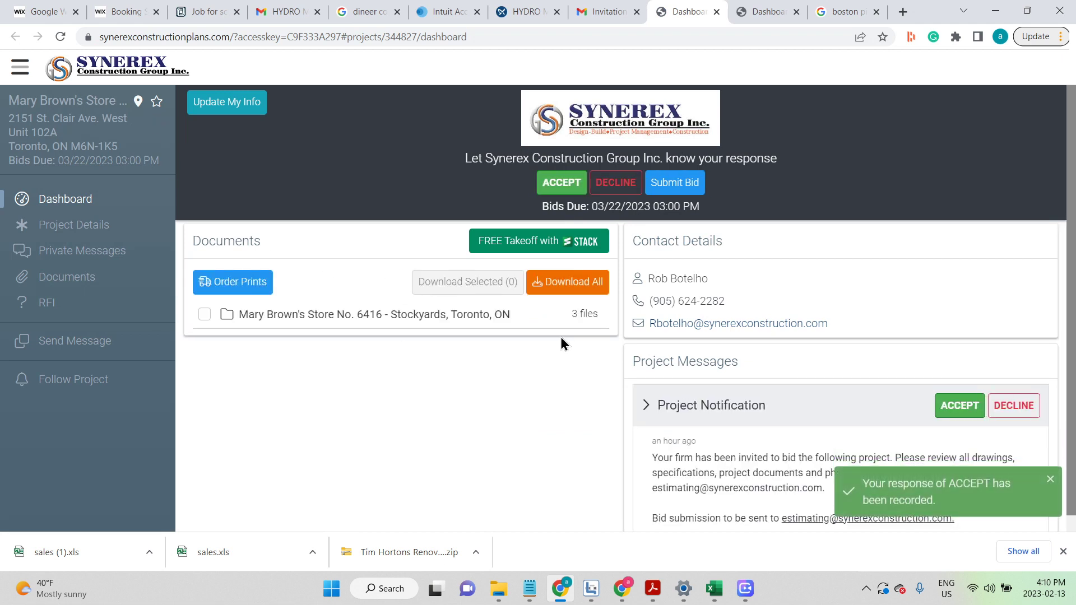
pyautogui.moveTo(1075, 213); pyautogui.dragTo(1075, 245)
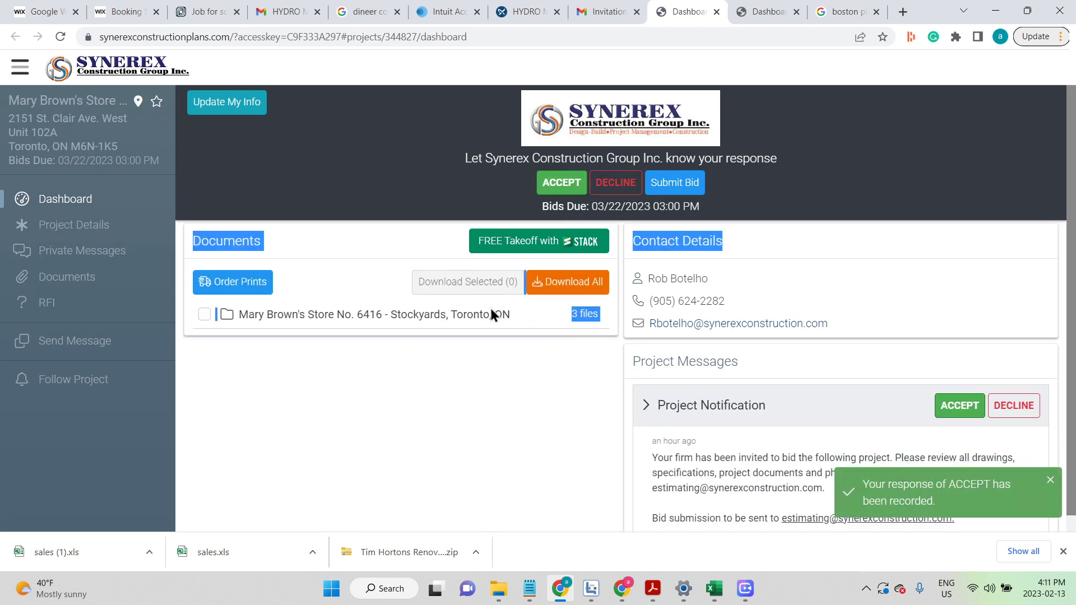
pyautogui.click(397, 385)
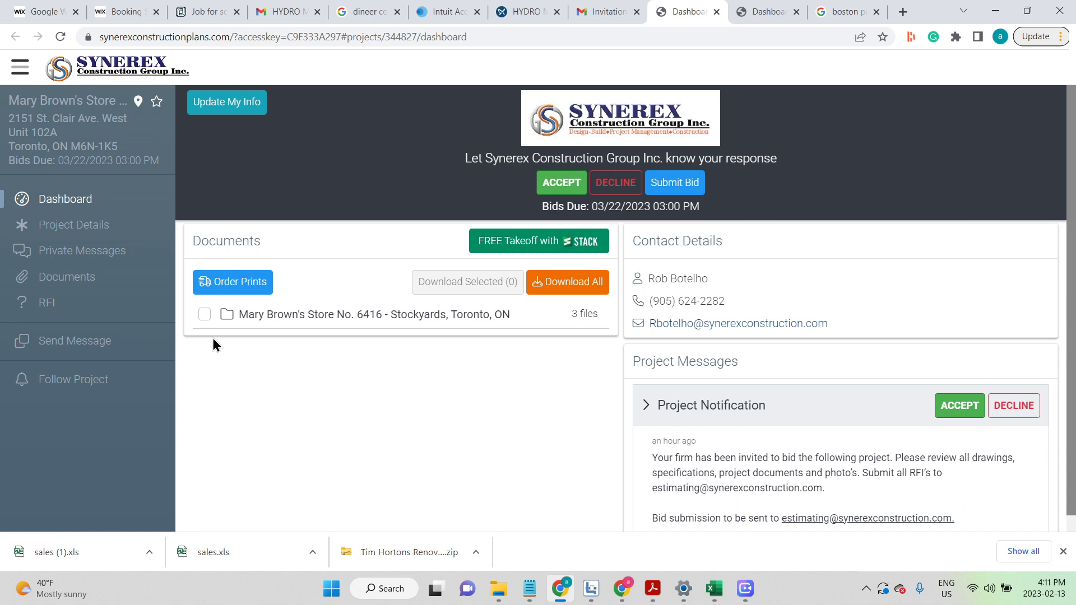
# Select the Mary Brown's Store No. 6416 document folder with its subfolders and download all project documents.
pyautogui.click(205, 314)
pyautogui.click(202, 328)
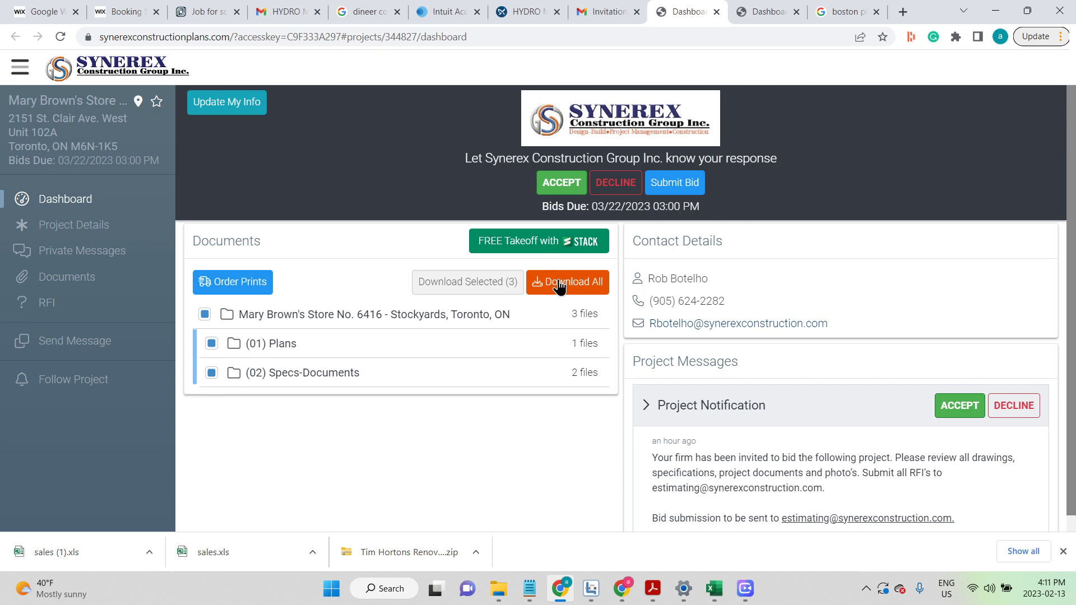
pyautogui.click(498, 587)
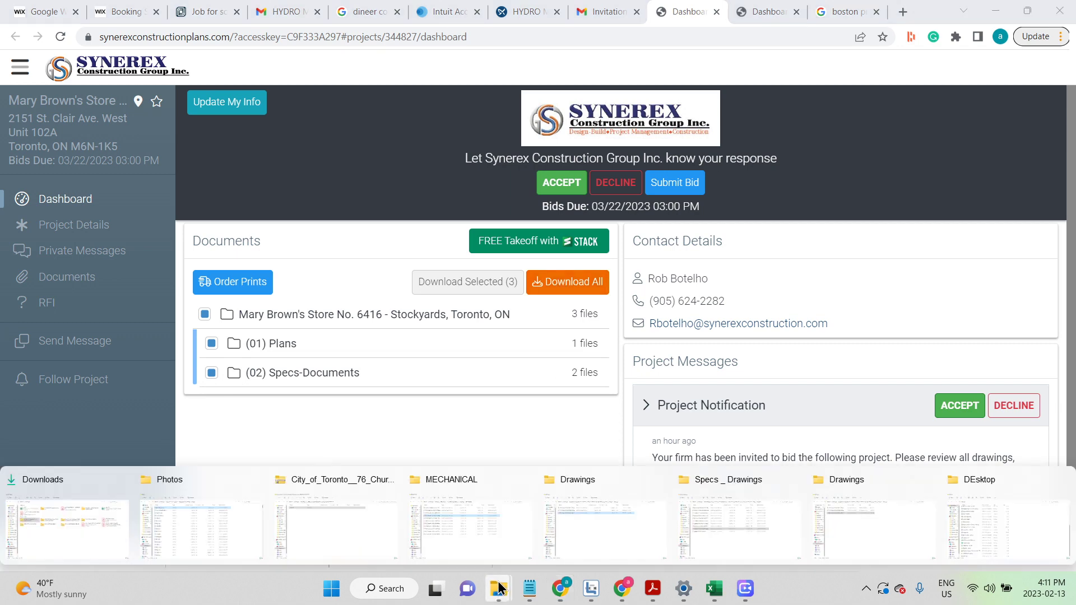
pyautogui.click(68, 509)
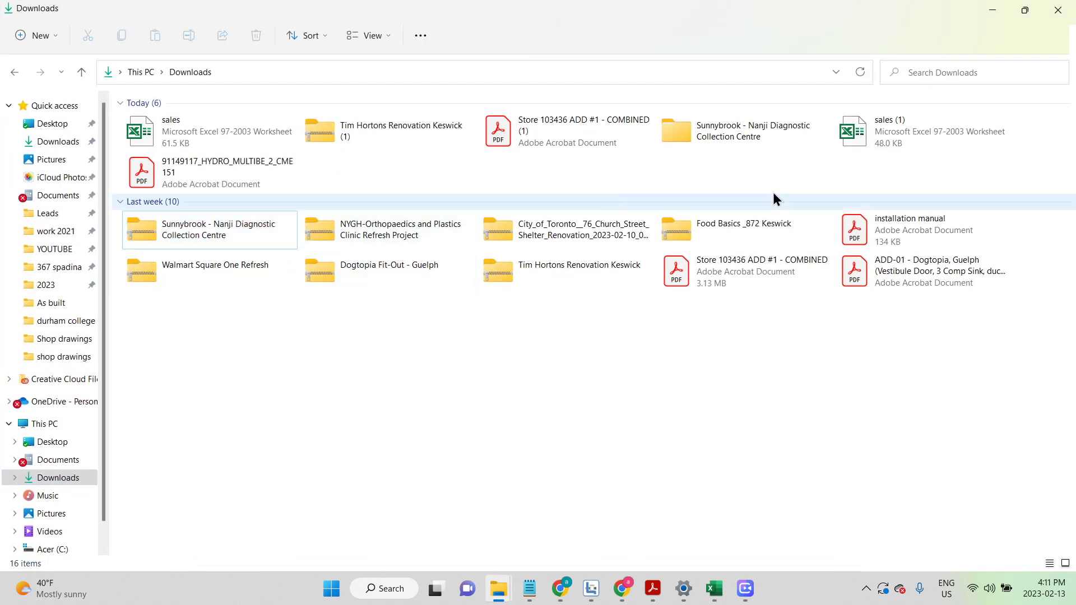
pyautogui.hotkey('alt', 'Tab')
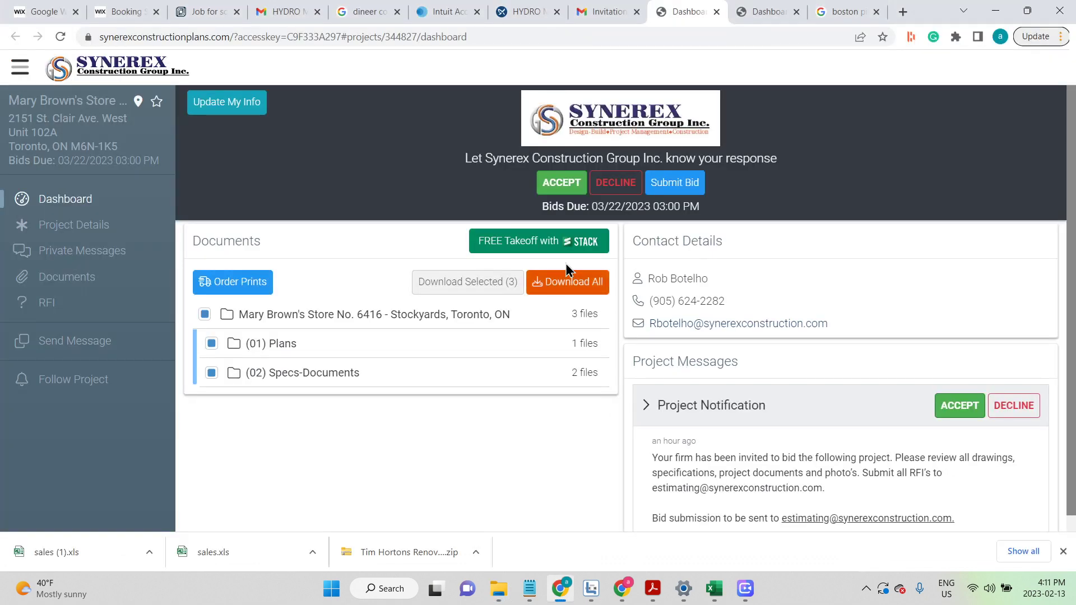
pyautogui.click(566, 291)
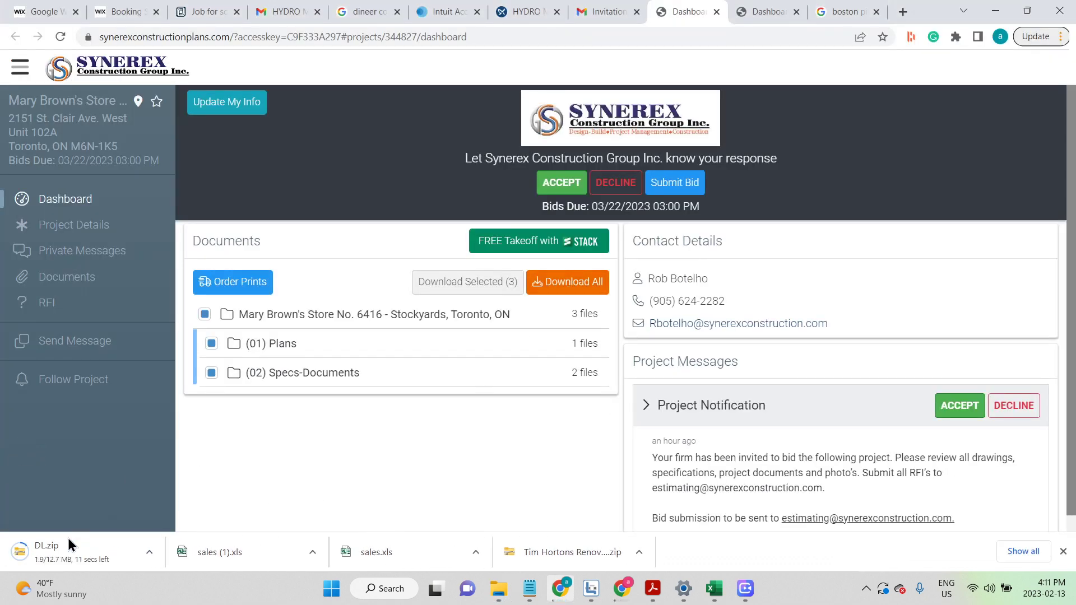
# Switch to File Explorer and open the Synerex folder inside the 2023 folder.
pyautogui.moveTo(499, 588)
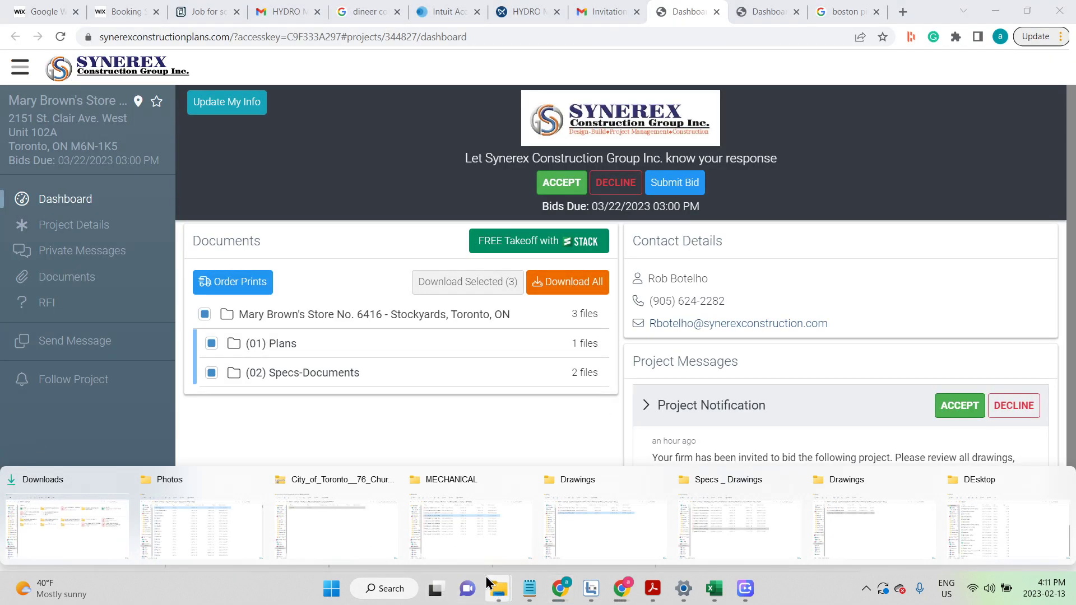
pyautogui.click(163, 501)
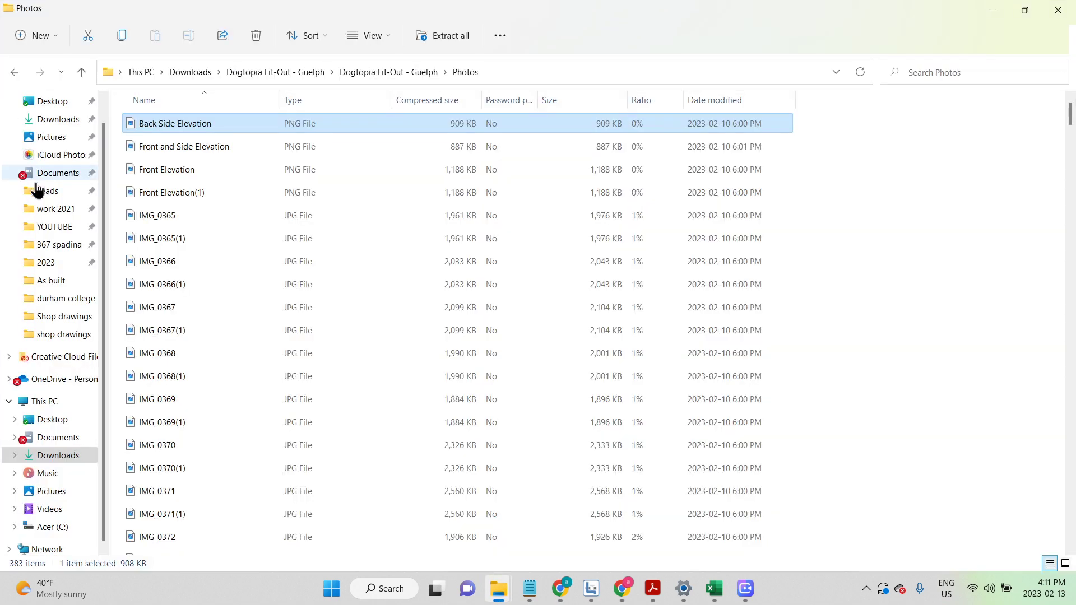
pyautogui.click(47, 267)
pyautogui.click(175, 148)
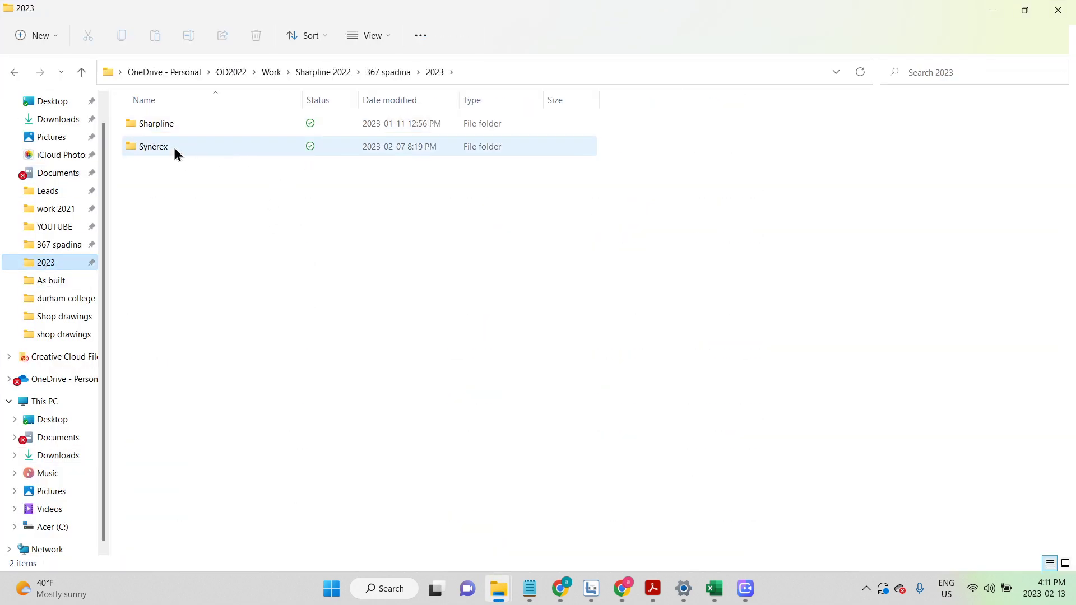
pyautogui.doubleClick(172, 147)
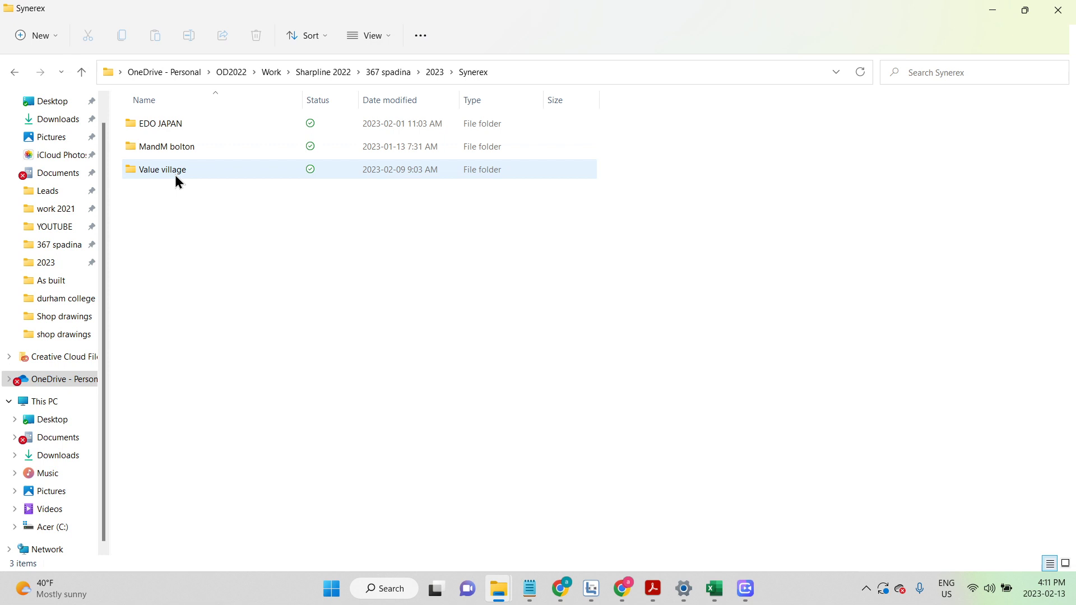
pyautogui.rightClick(177, 207)
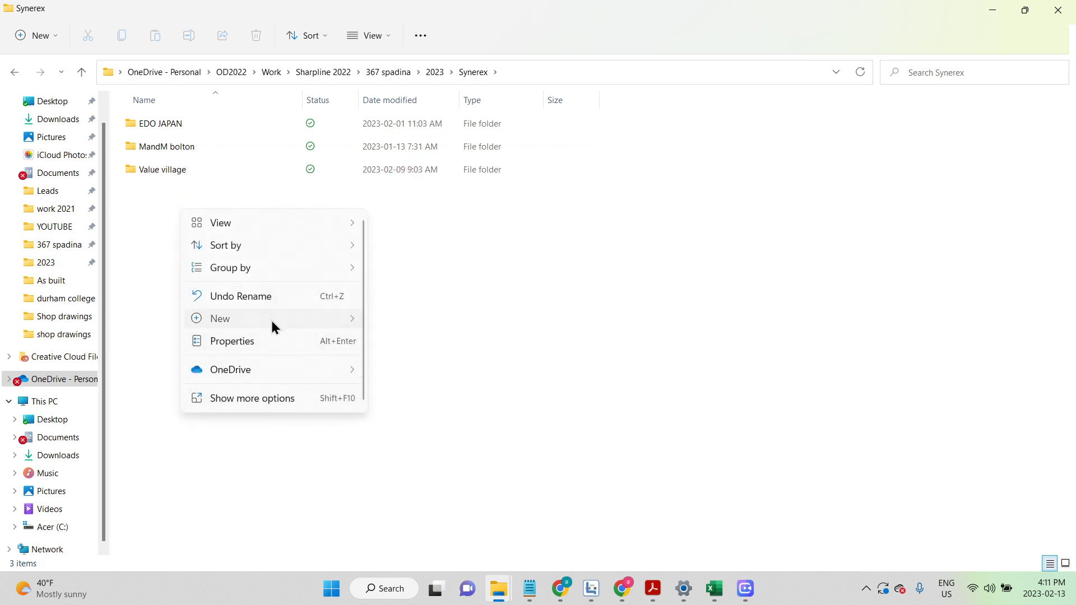
pyautogui.moveTo(274, 321)
pyautogui.click(425, 68)
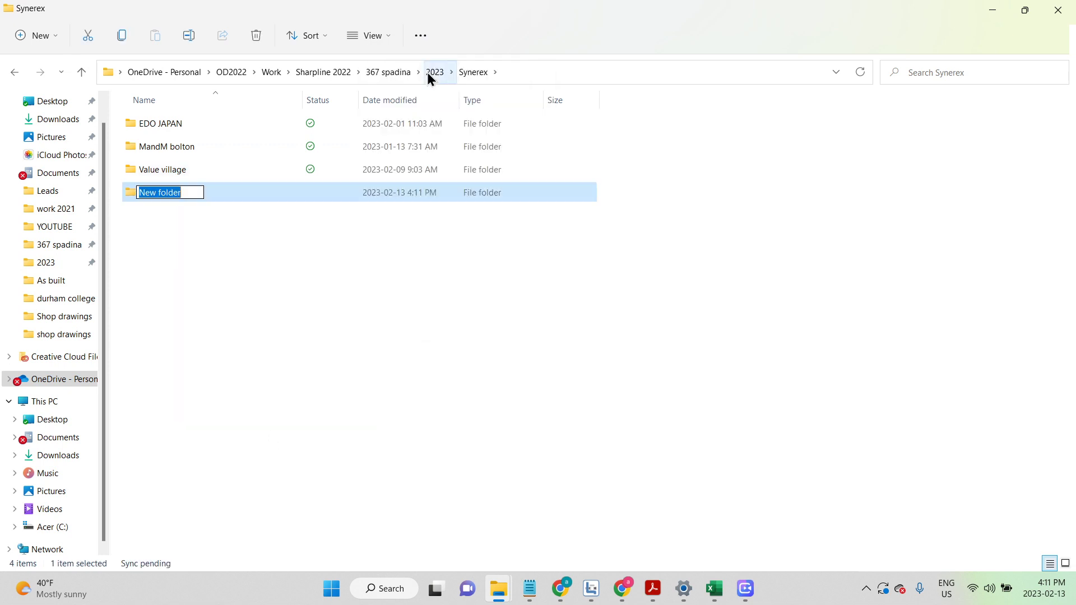
pyautogui.write('MAry br')
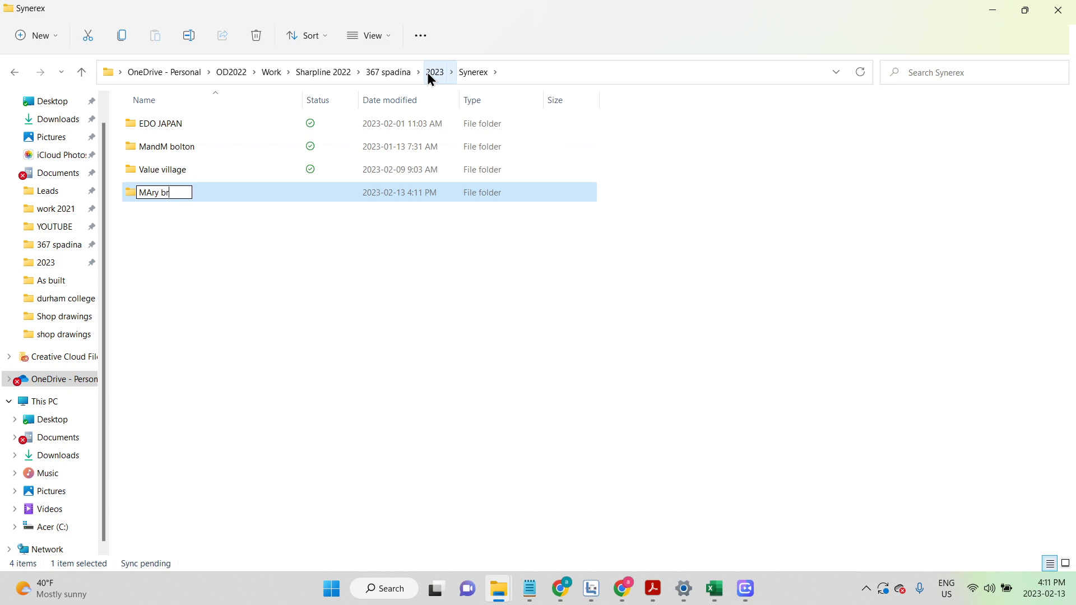
pyautogui.press('BackSpace')
pyautogui.press('BackSpace')
pyautogui.press('BackSpace')
pyautogui.press('BackSpace')
pyautogui.press('BackSpace')
pyautogui.press('BackSpace')
pyautogui.write('ary')
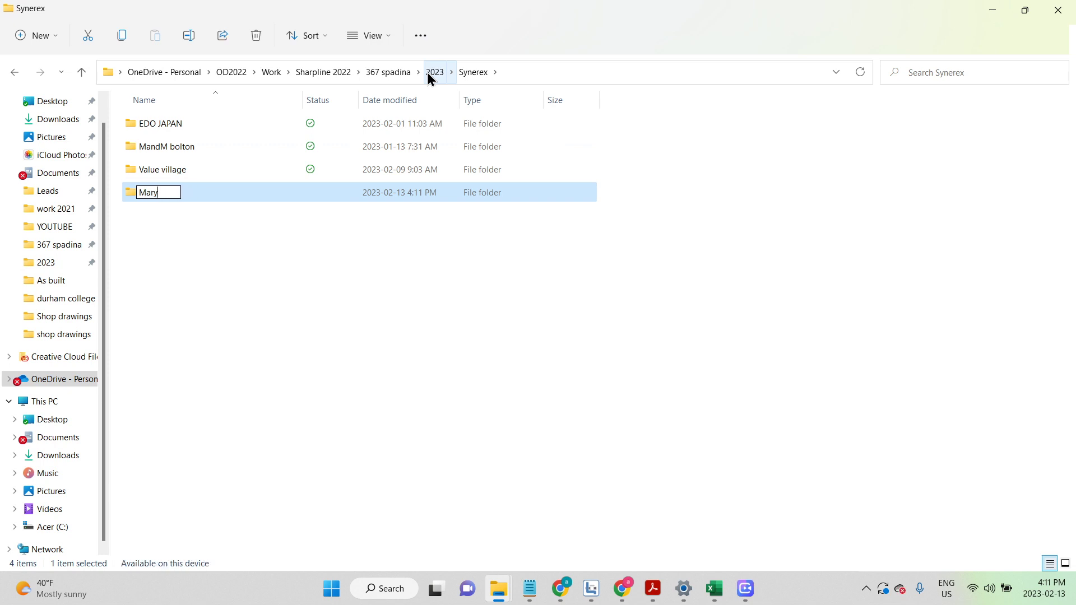
pyautogui.write(' brown')
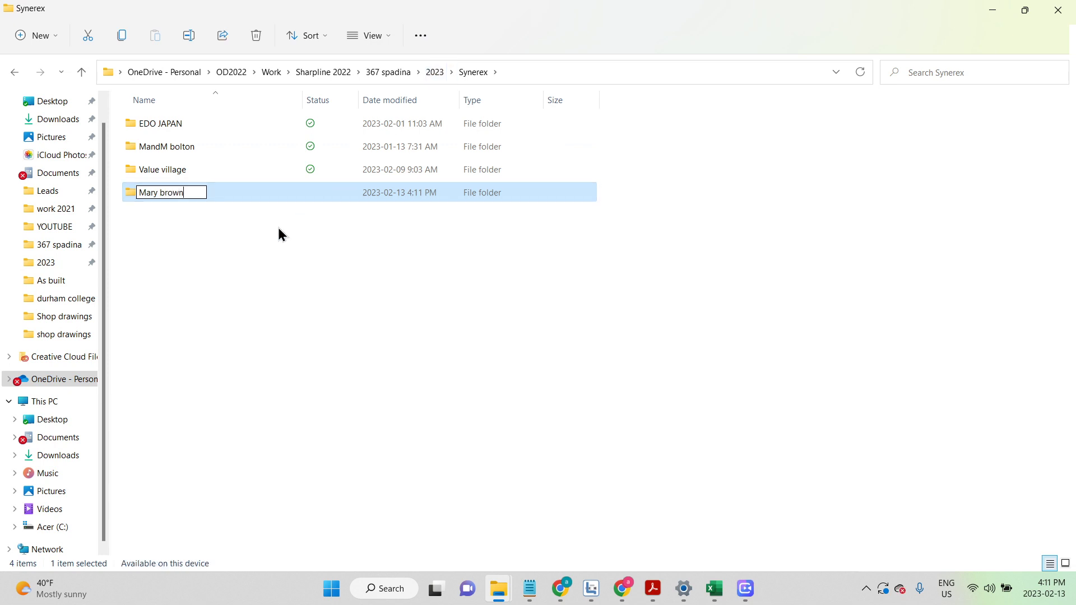
pyautogui.press('Return')
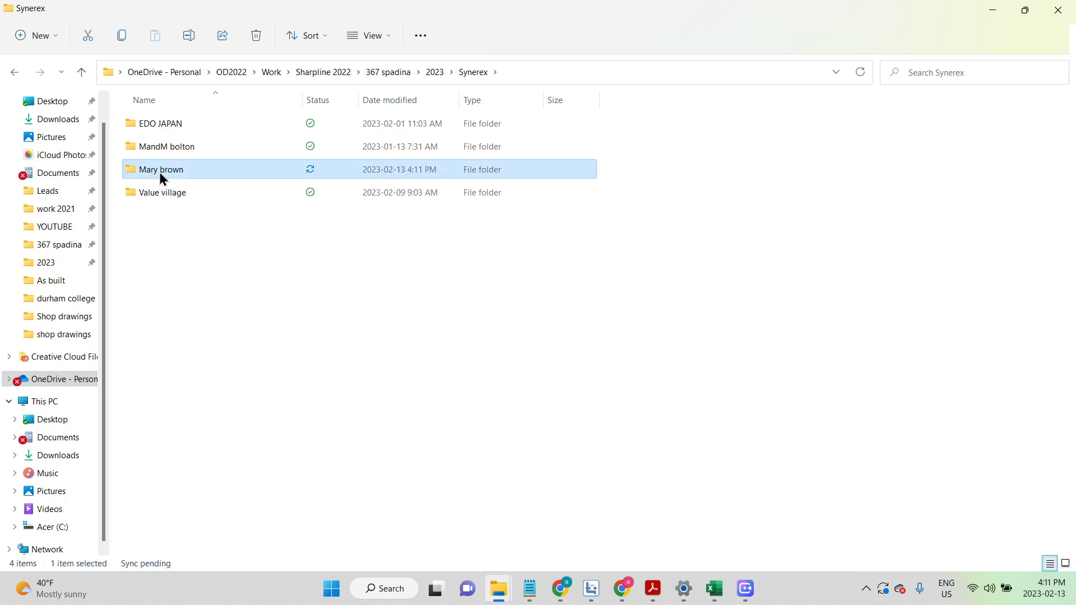
pyautogui.doubleClick(160, 174)
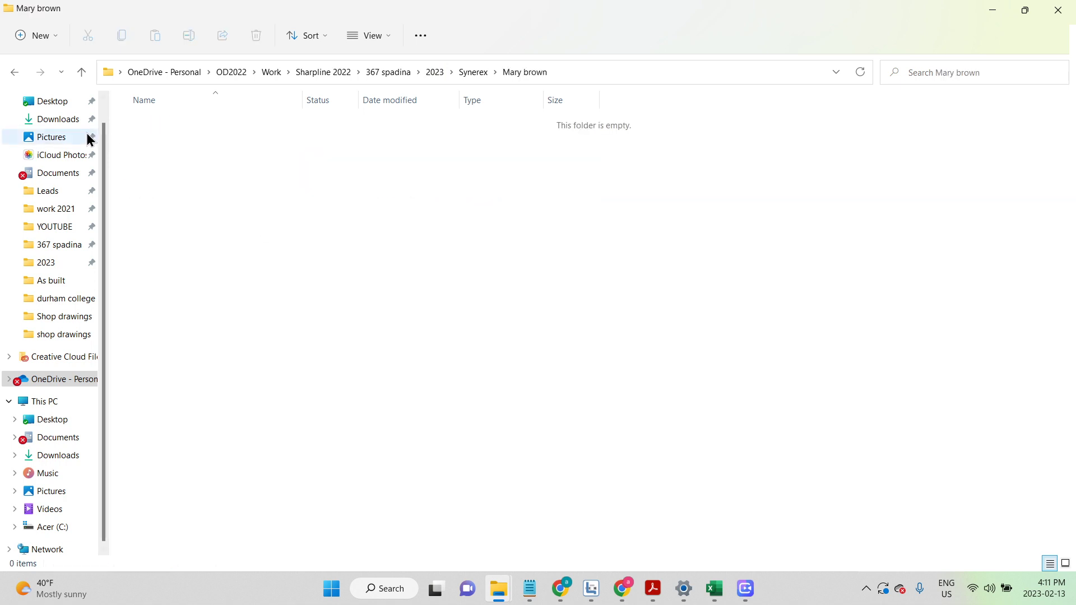
pyautogui.rightClick(46, 125)
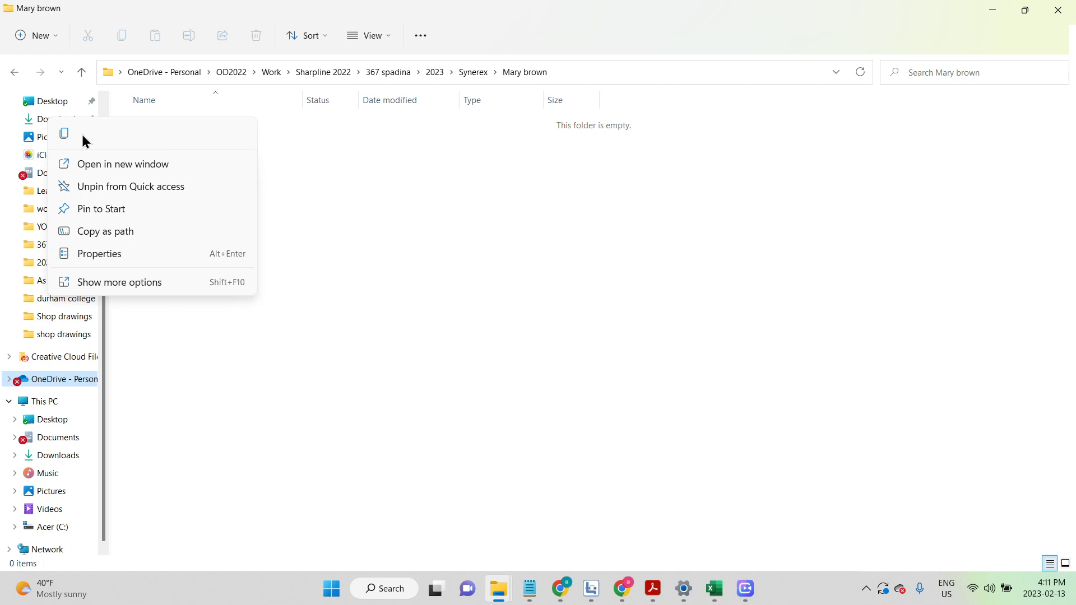
pyautogui.click(112, 164)
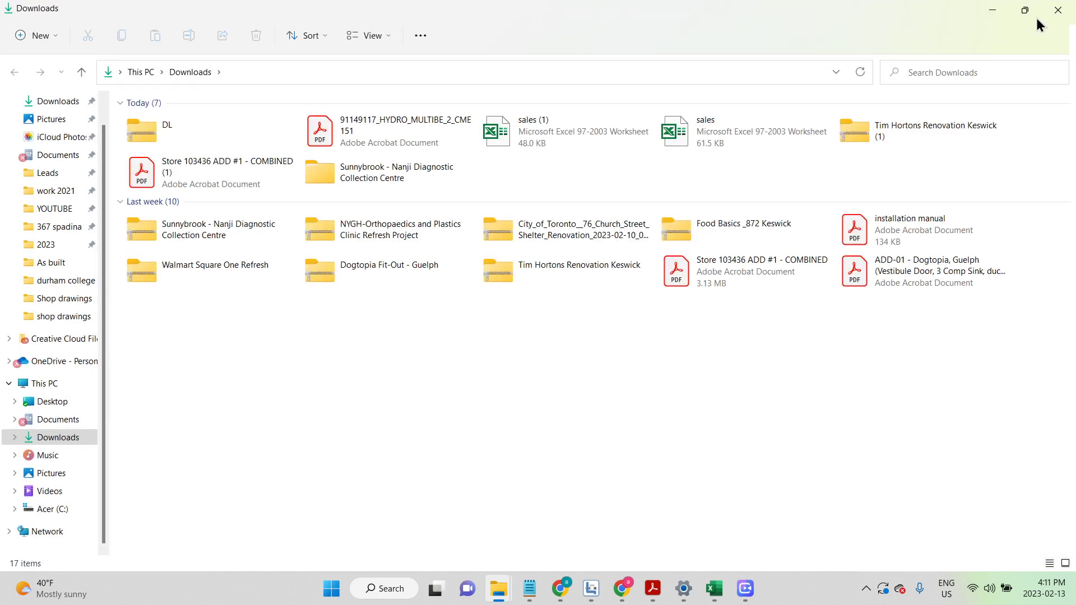
pyautogui.click(1023, 11)
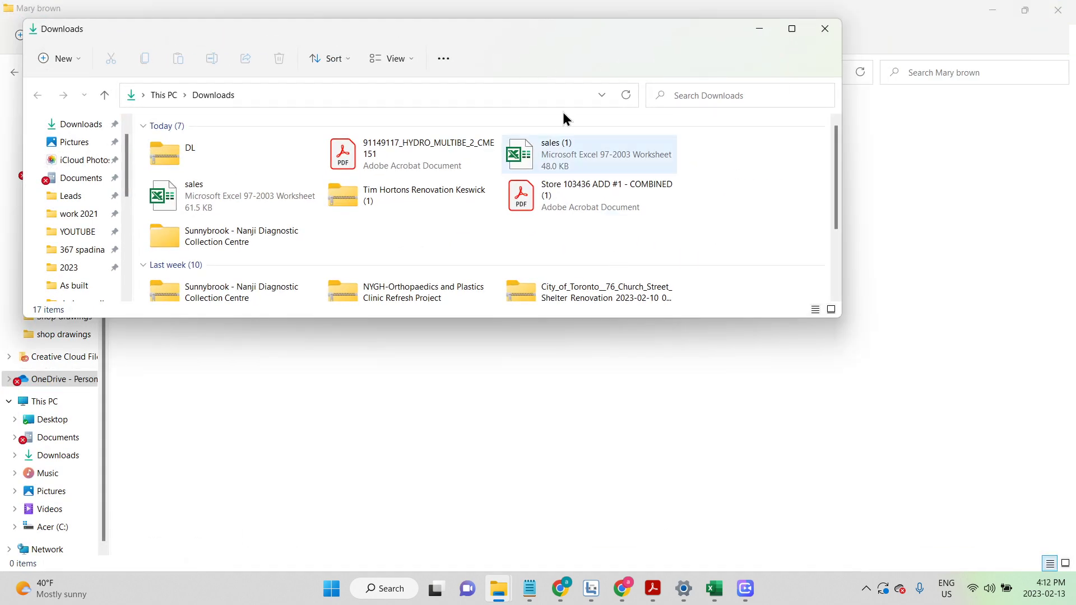
pyautogui.moveTo(533, 28); pyautogui.dragTo(728, 230)
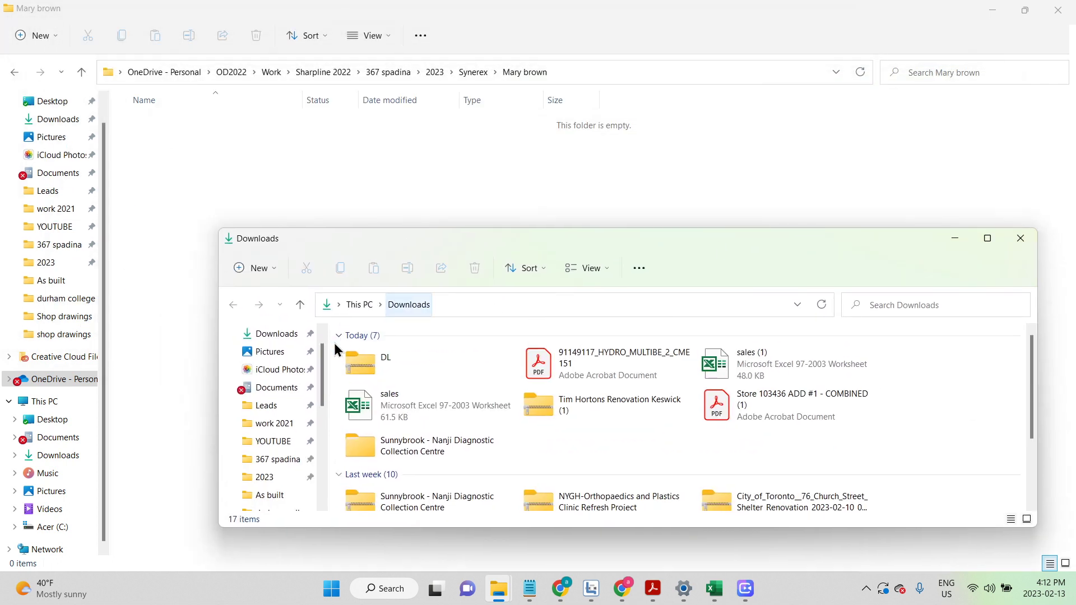
pyautogui.click(383, 365)
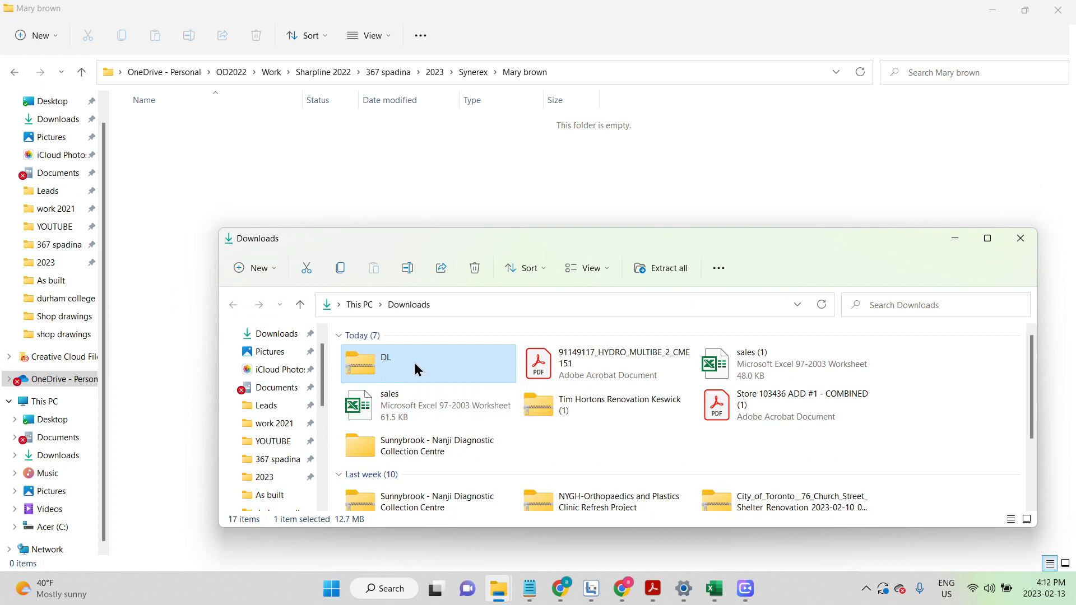
pyautogui.moveTo(415, 368); pyautogui.dragTo(218, 171)
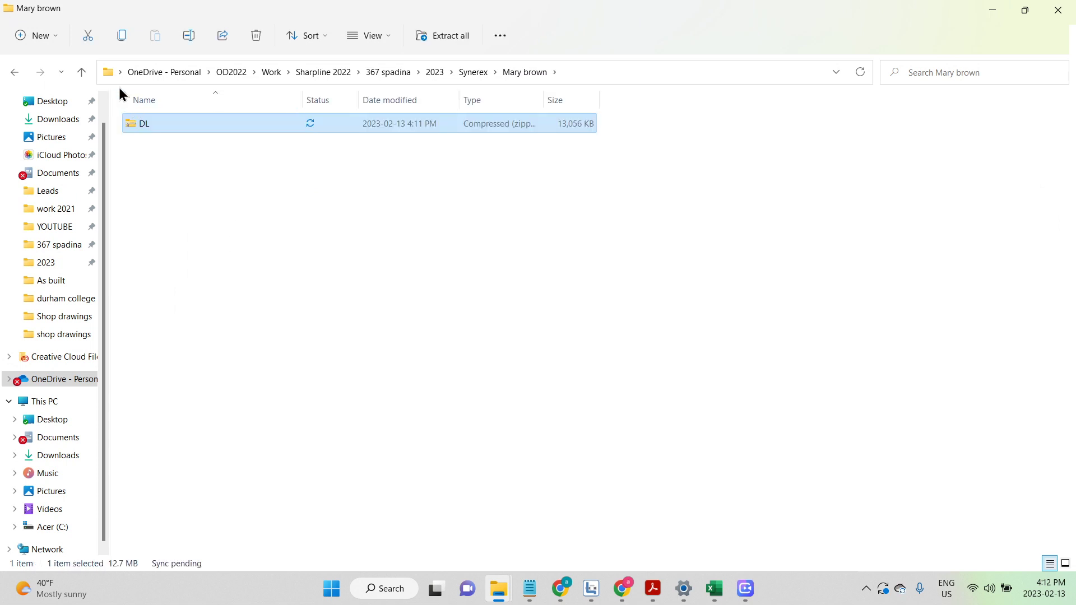
pyautogui.rightClick(158, 128)
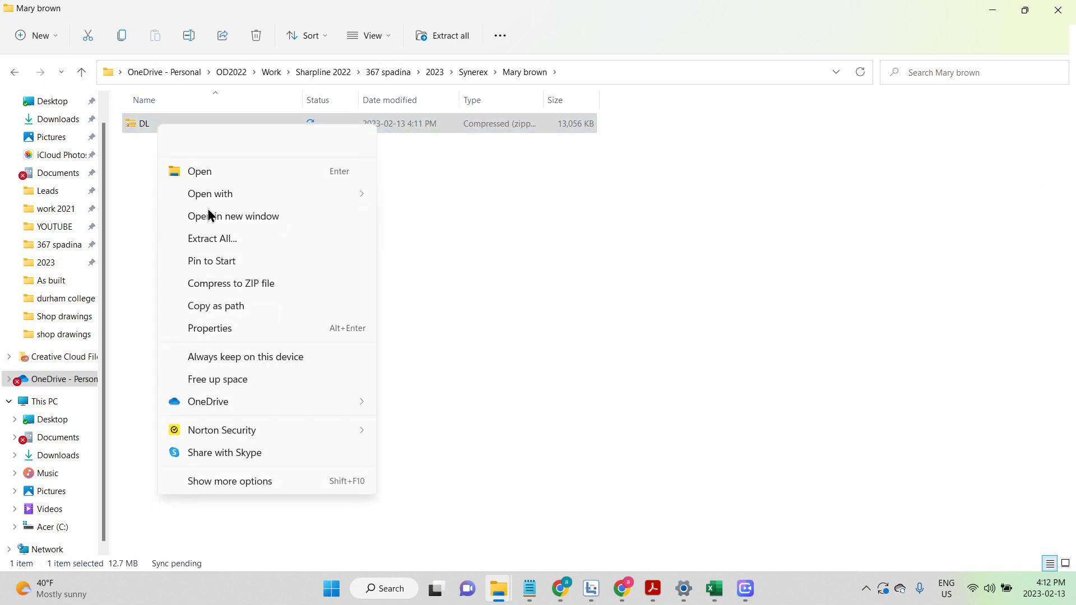
pyautogui.click(212, 239)
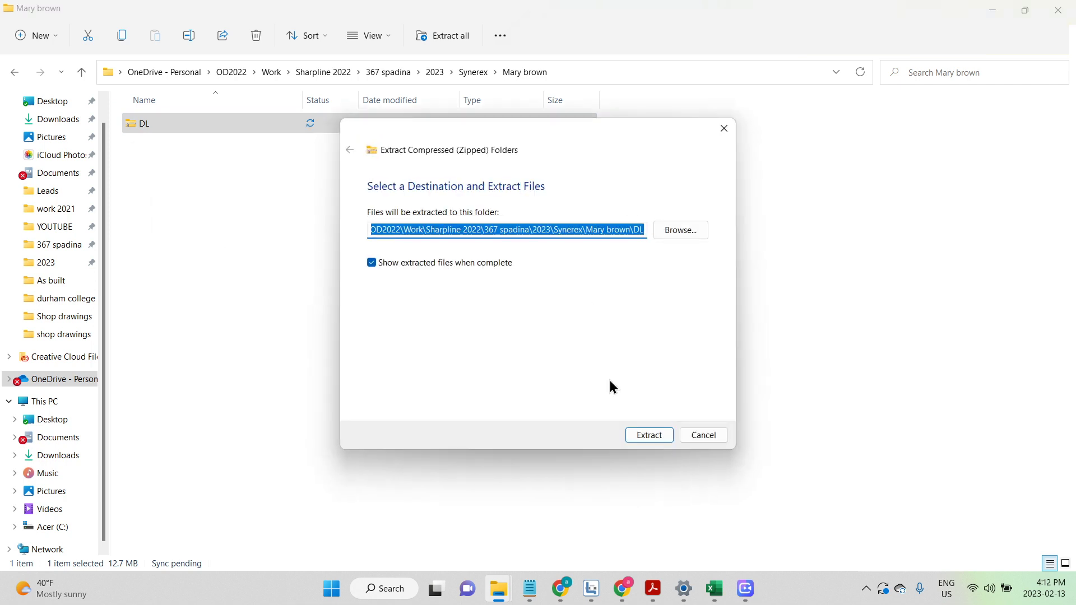
pyautogui.click(640, 441)
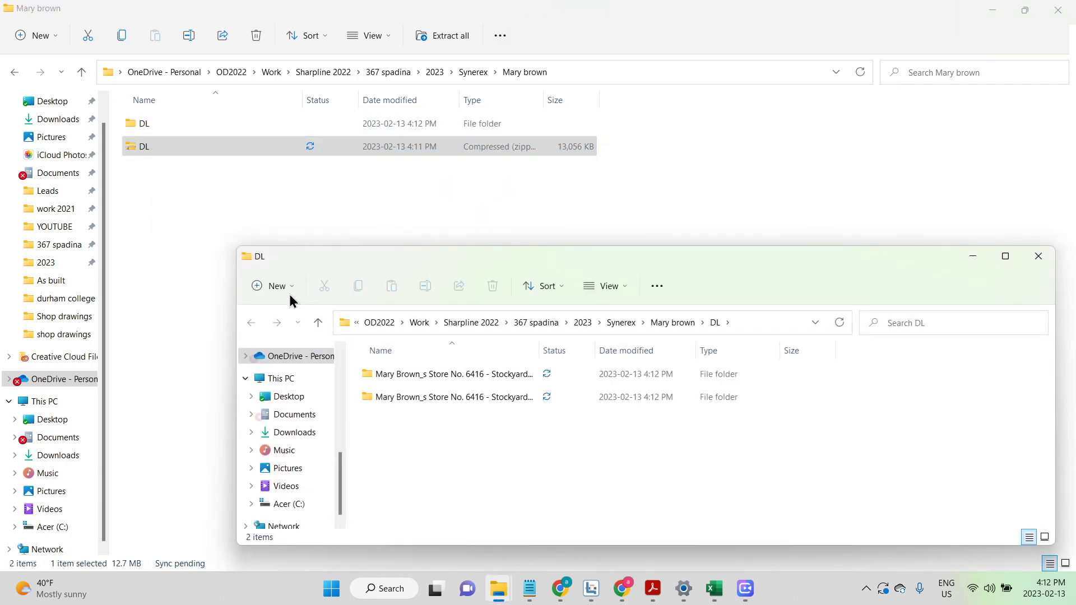
pyautogui.click(1037, 256)
pyautogui.click(152, 235)
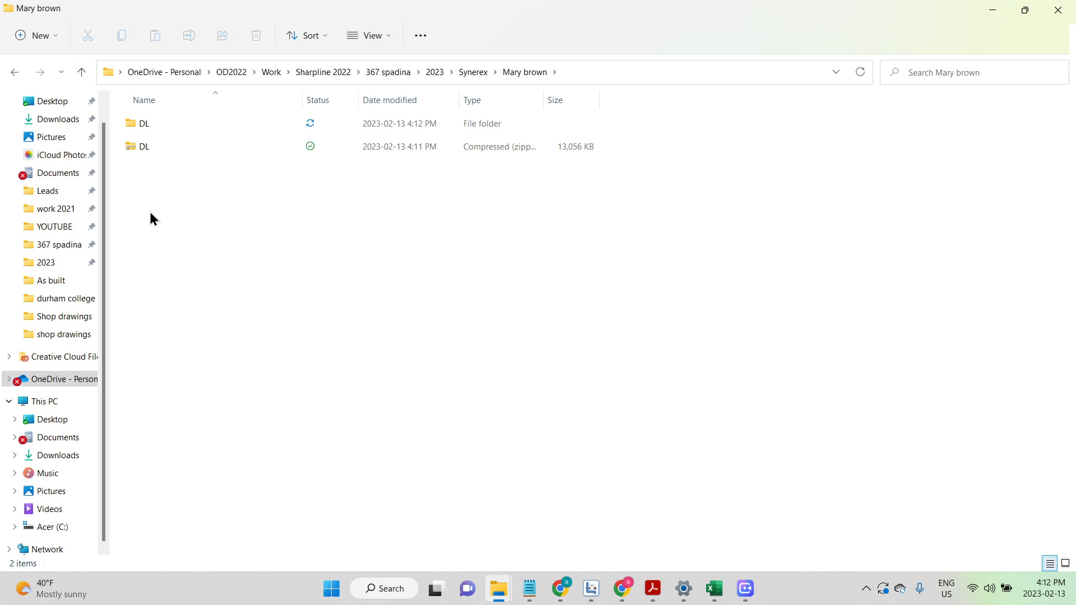
# Open the extracted DL folder, enter its (01) Plans subfolder and open the Mary Browns No. 6416 Stockyards drawing PDF.
pyautogui.doubleClick(173, 131)
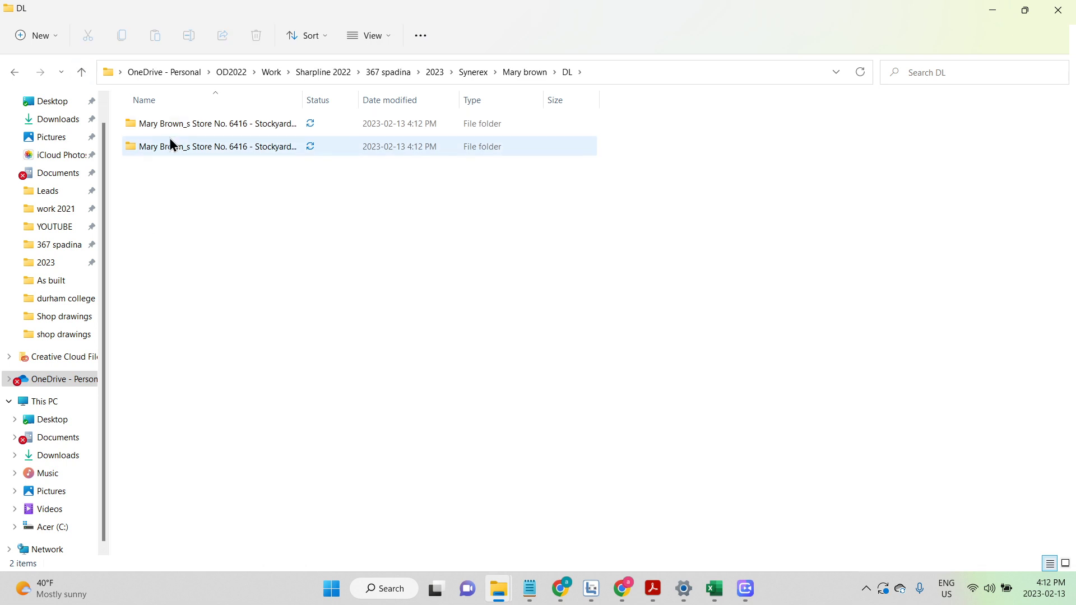
pyautogui.click(170, 128)
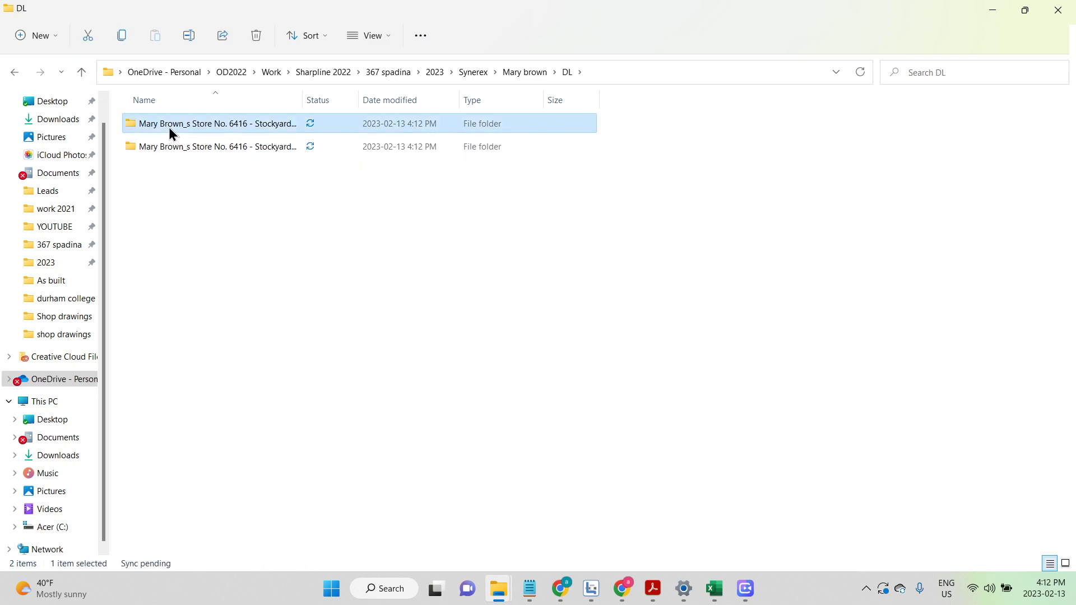
pyautogui.doubleClick(169, 128)
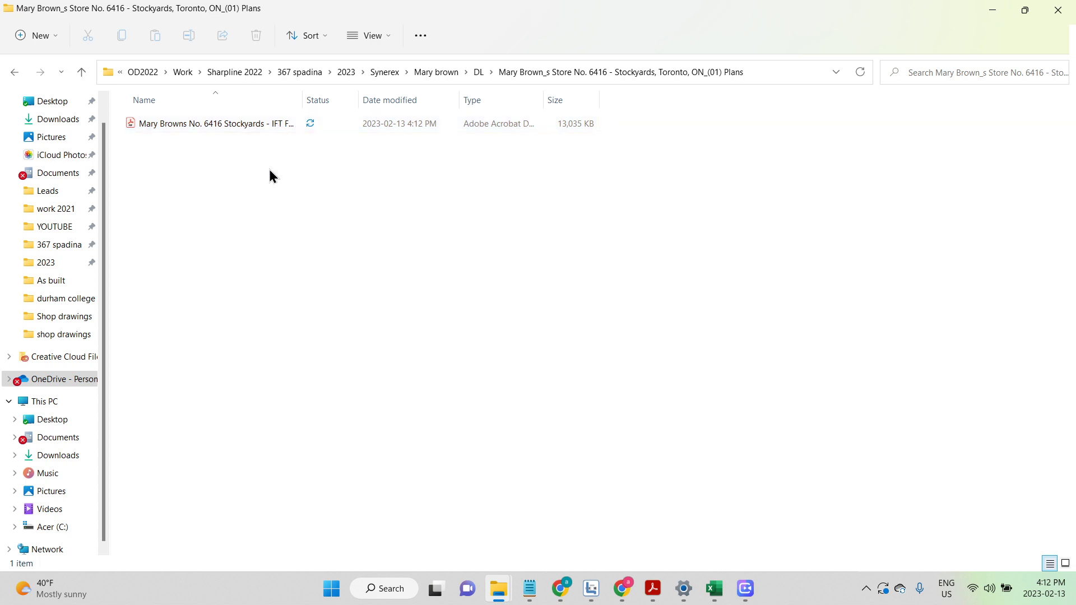
pyautogui.click(276, 129)
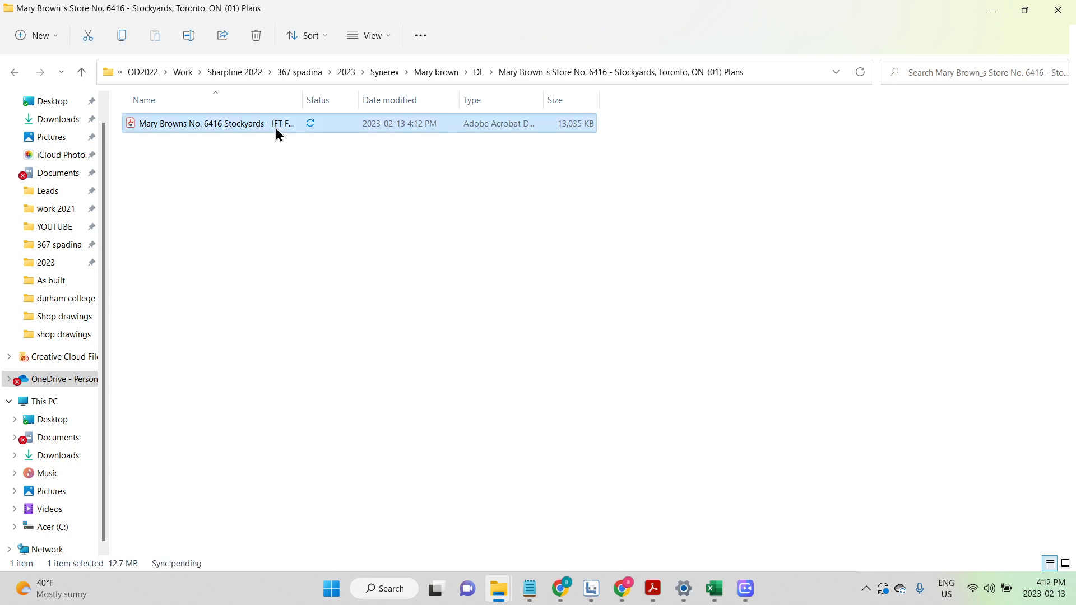
pyautogui.doubleClick(272, 128)
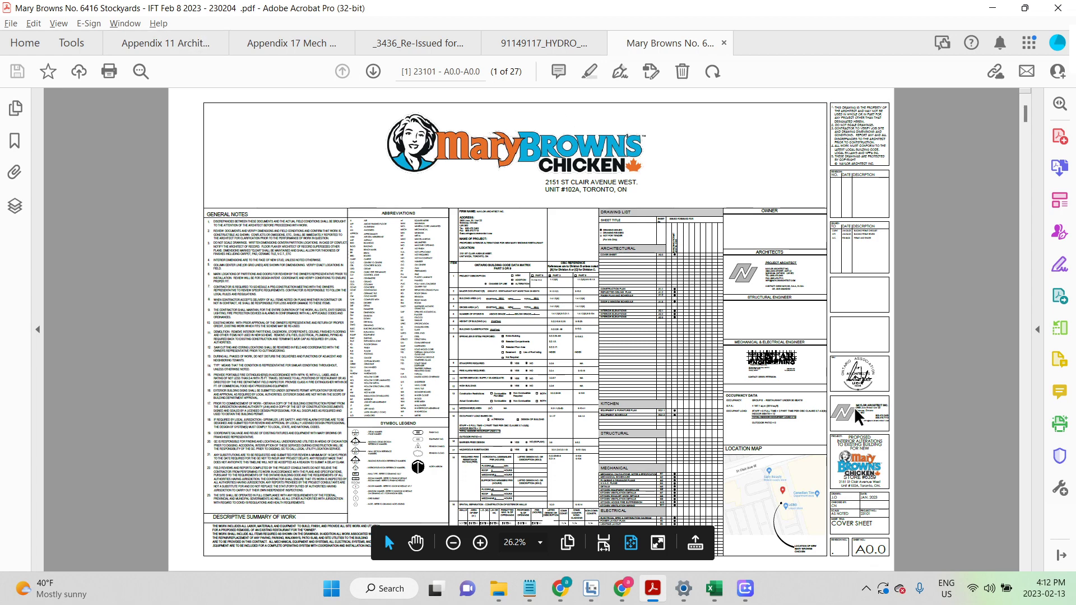
# Examine the revision and issued tables on cover sheet A0.0, checking the permit and tender issue date.
pyautogui.scroll(2, 854, 407)
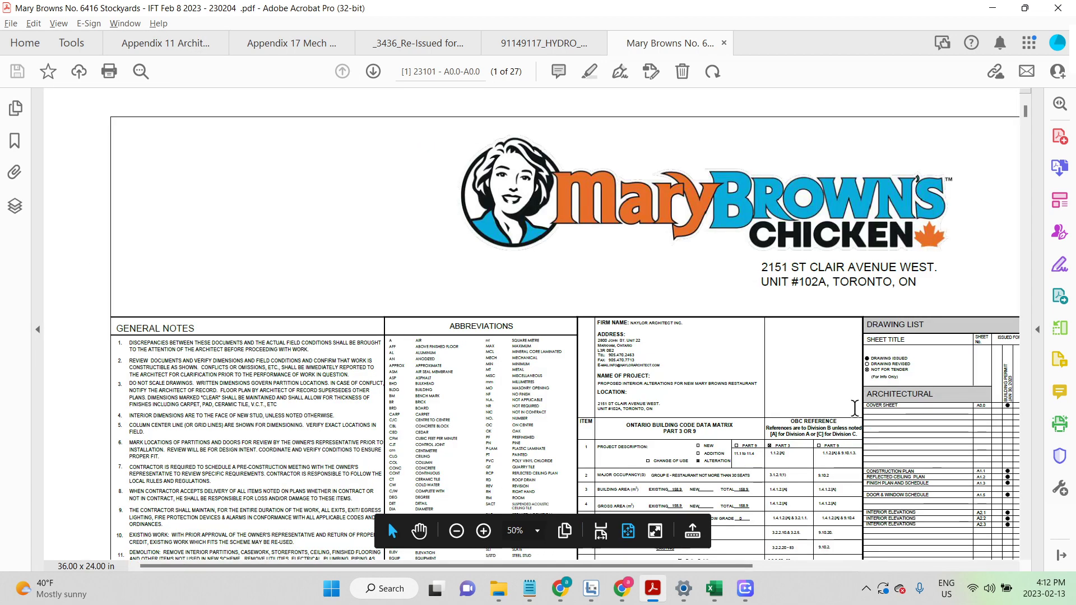
pyautogui.moveTo(714, 567); pyautogui.dragTo(986, 566)
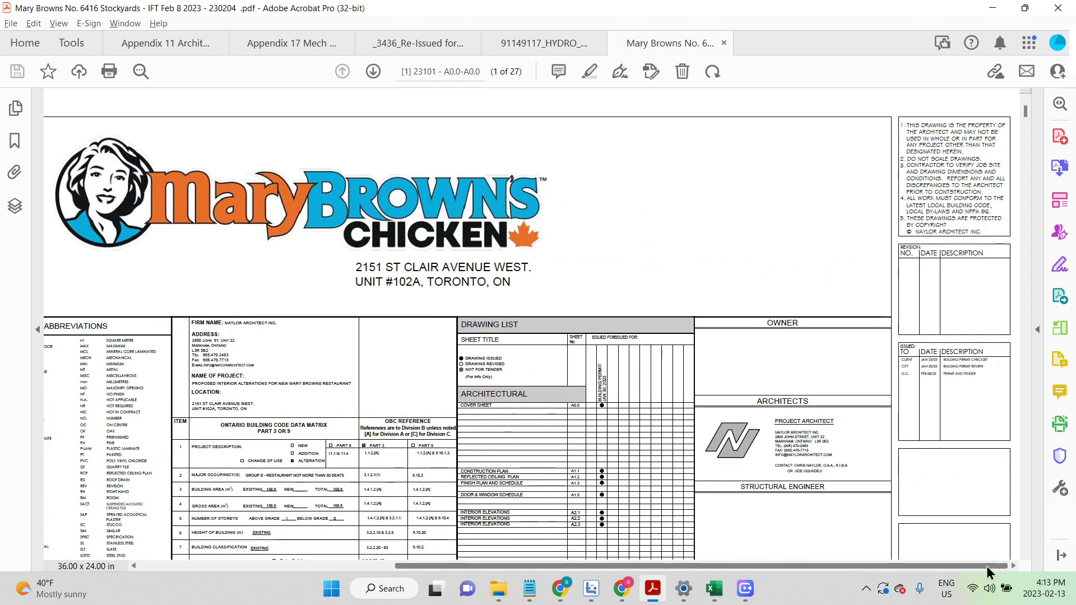
pyautogui.scroll(2, 956, 380)
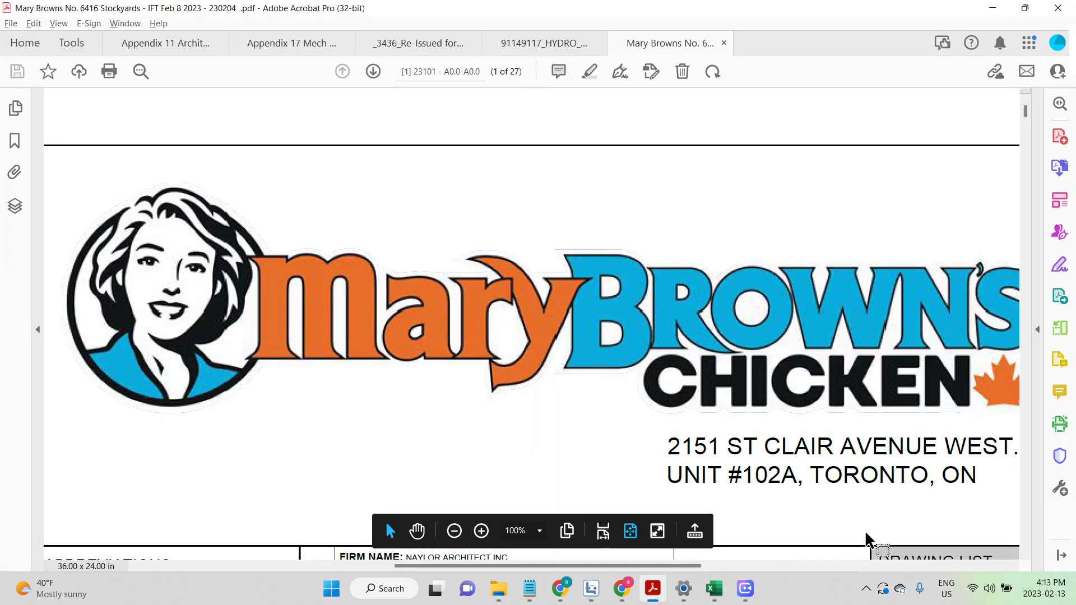
pyautogui.moveTo(693, 566); pyautogui.dragTo(1019, 549)
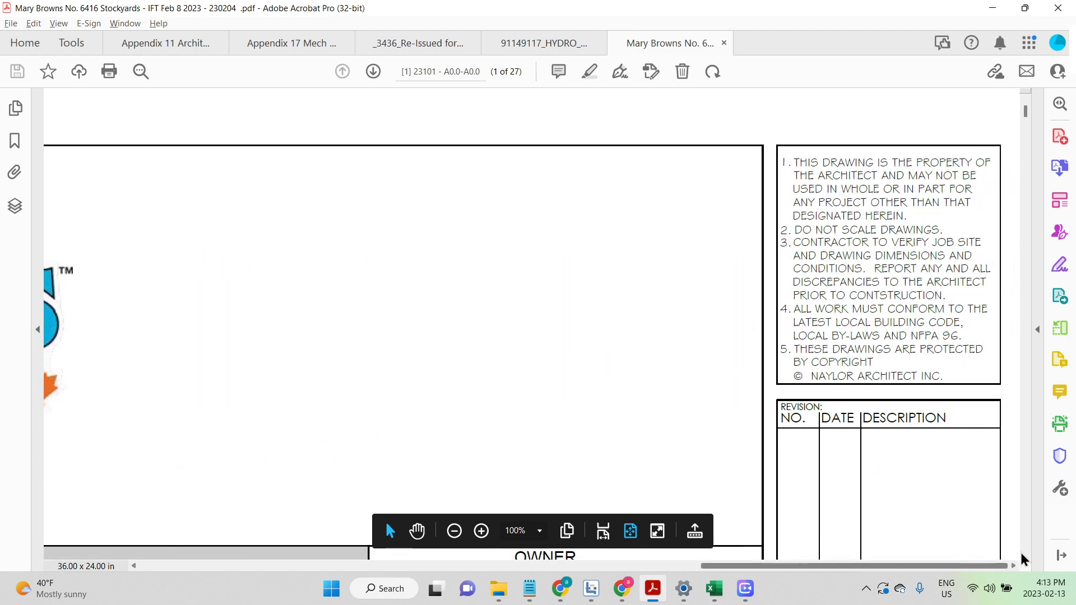
pyautogui.scroll(-5, 961, 440)
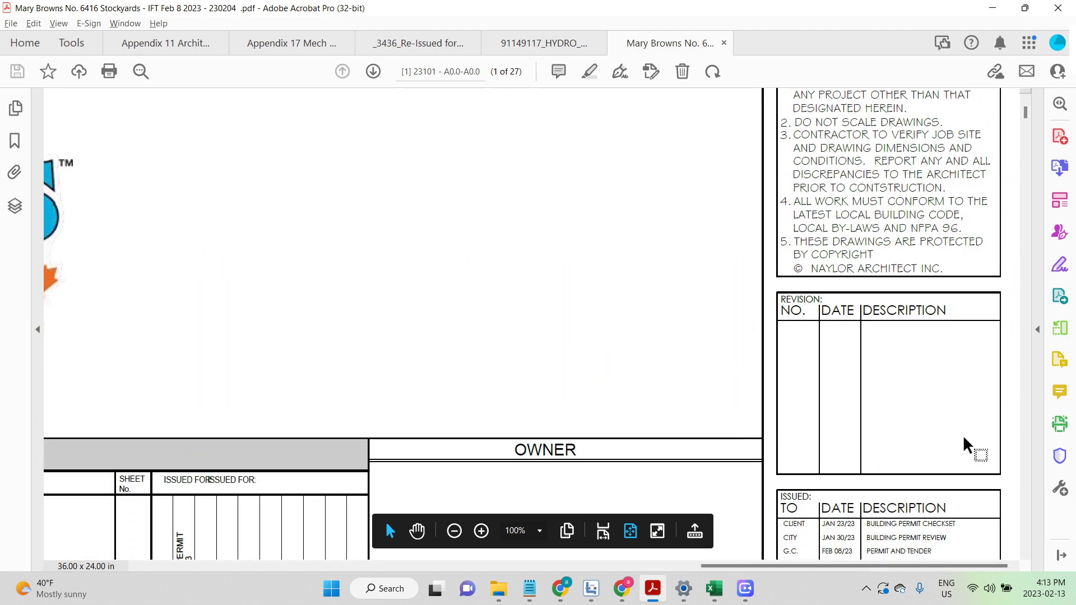
pyautogui.scroll(-6, 963, 438)
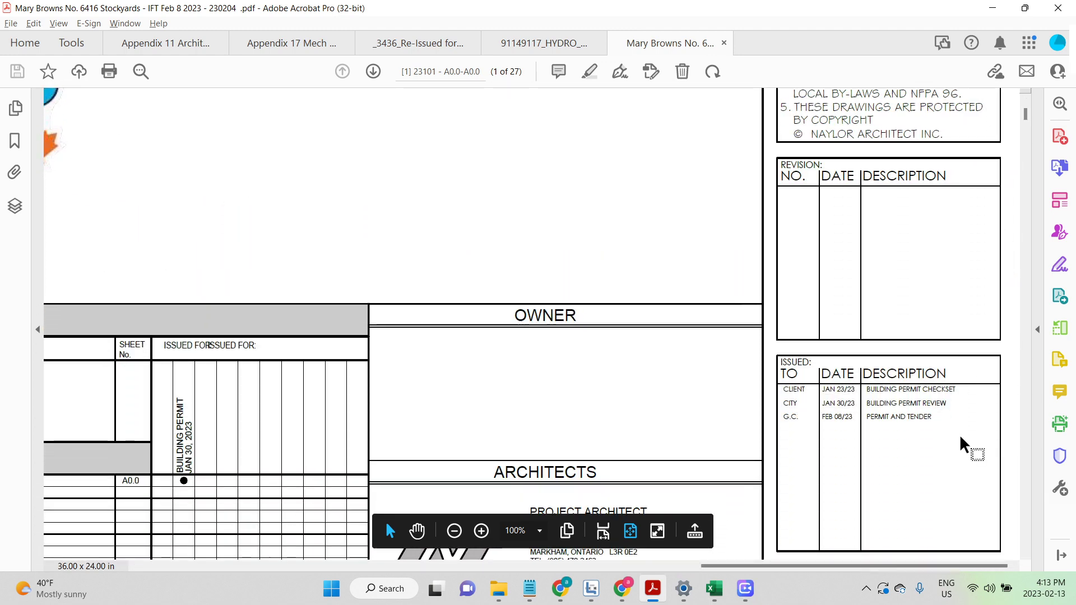
pyautogui.scroll(-6, 961, 437)
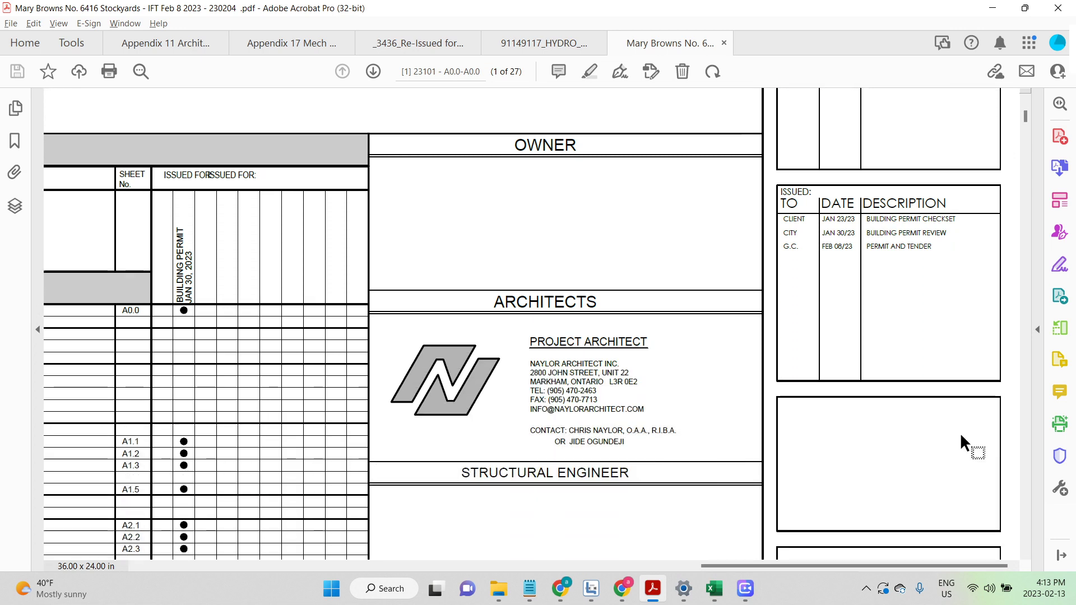
pyautogui.moveTo(838, 246); pyautogui.dragTo(873, 246)
pyautogui.click(945, 251)
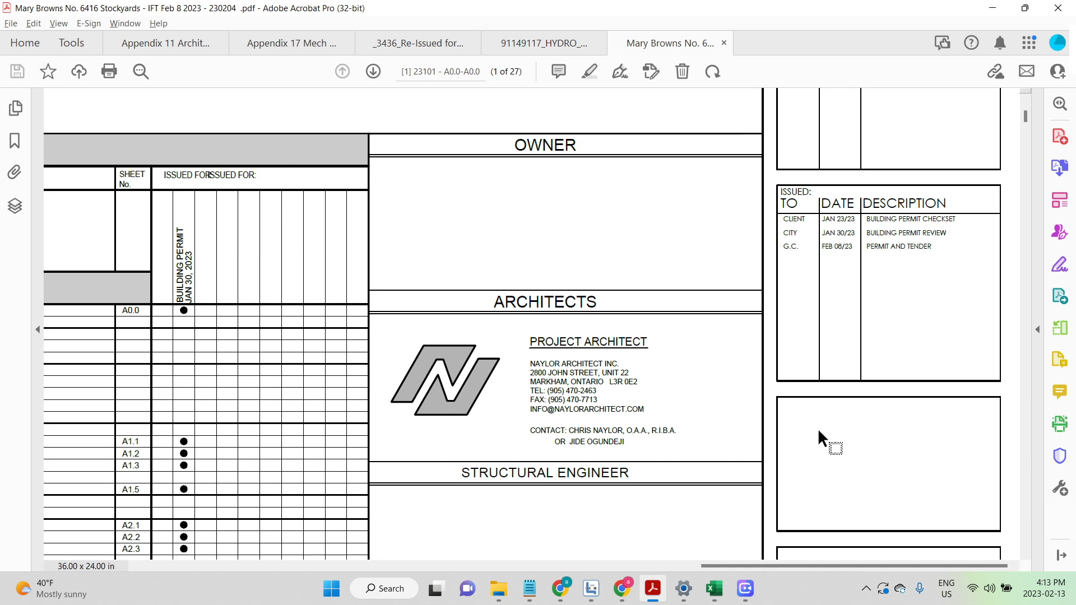
# Review the architect and engineer details, drawing list and occupancy data on the cover sheet.
pyautogui.scroll(-3, 819, 431)
pyautogui.scroll(-1, 822, 445)
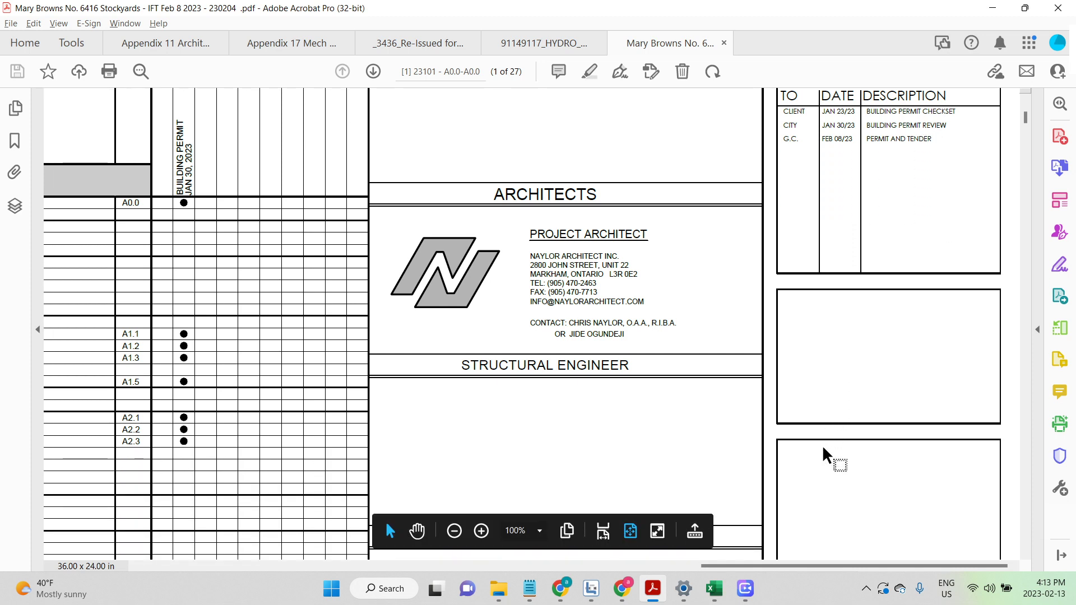
pyautogui.scroll(1, 822, 445)
pyautogui.scroll(-1, 822, 445)
pyautogui.keyDown('ctrl'); pyautogui.scroll(-1, 822, 445); pyautogui.keyUp('ctrl')
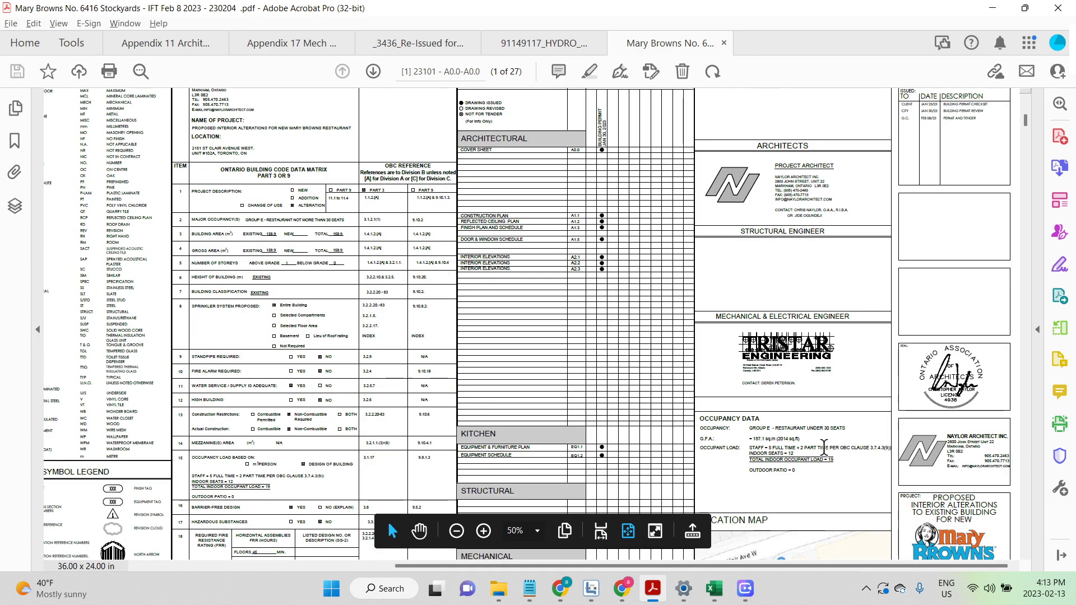
pyautogui.scroll(-1, 822, 445)
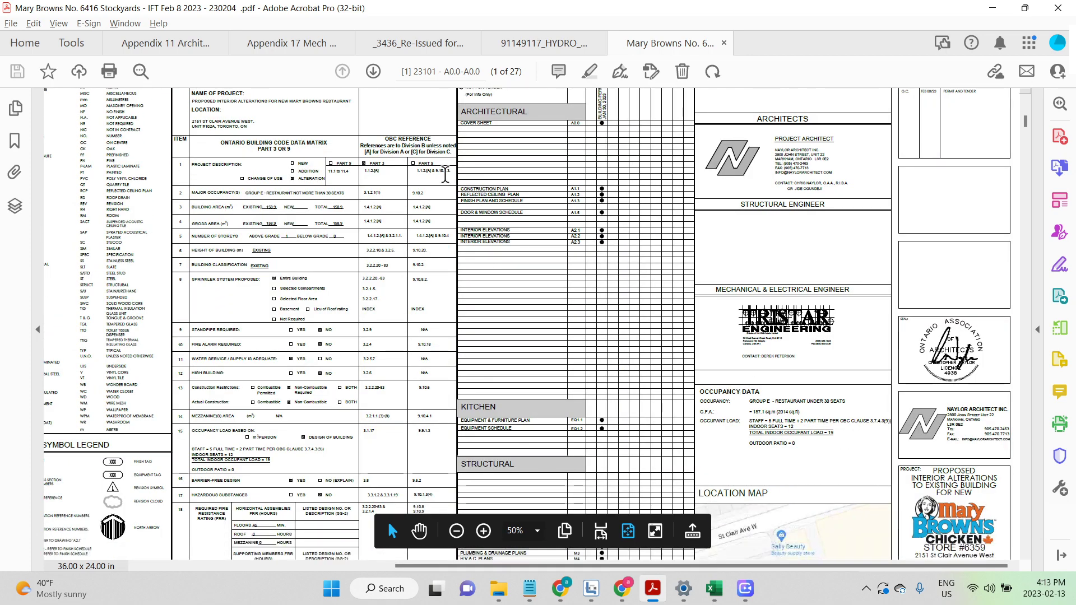
# Page through the architectural sheets from the cover sheet to equipment plan EQ1.1 on page 9.
pyautogui.click(373, 73)
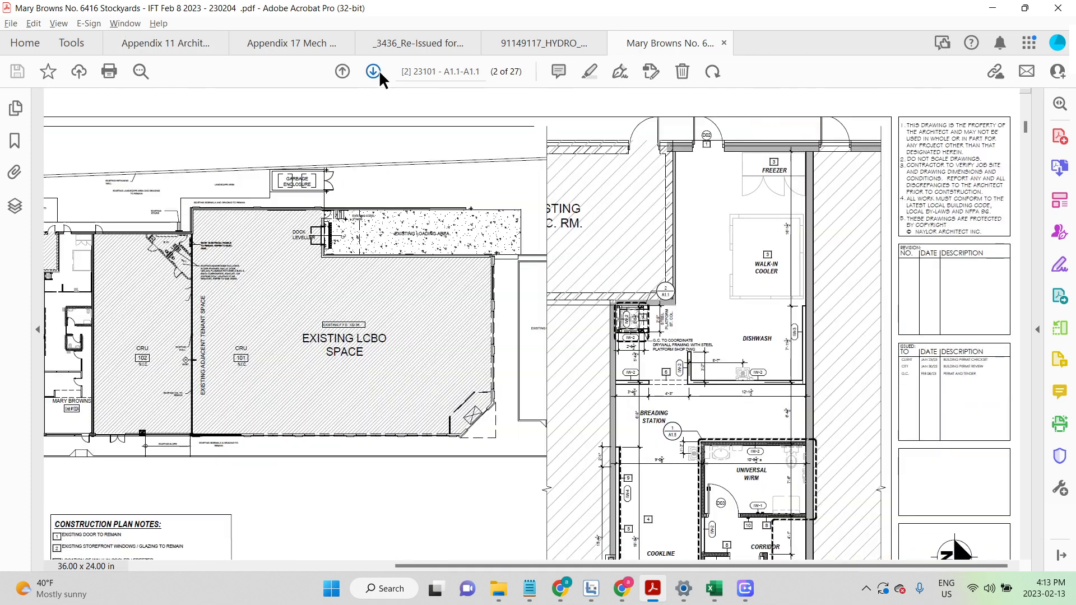
pyautogui.click(379, 72)
pyautogui.click(379, 72)
pyautogui.click(378, 72)
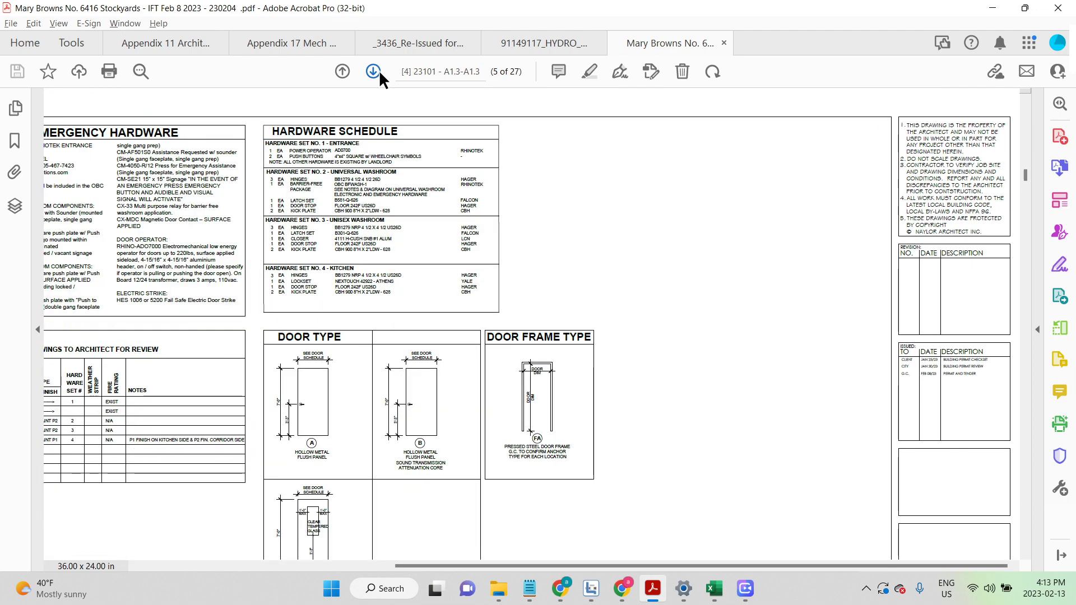
pyautogui.click(378, 72)
pyautogui.click(378, 72)
pyautogui.click(379, 71)
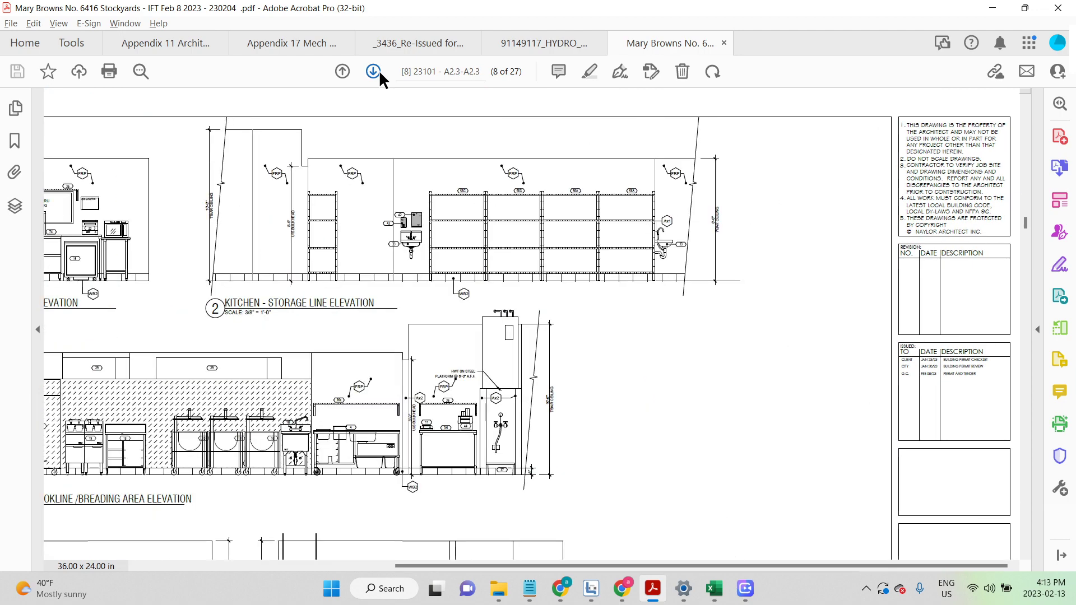
pyautogui.click(378, 72)
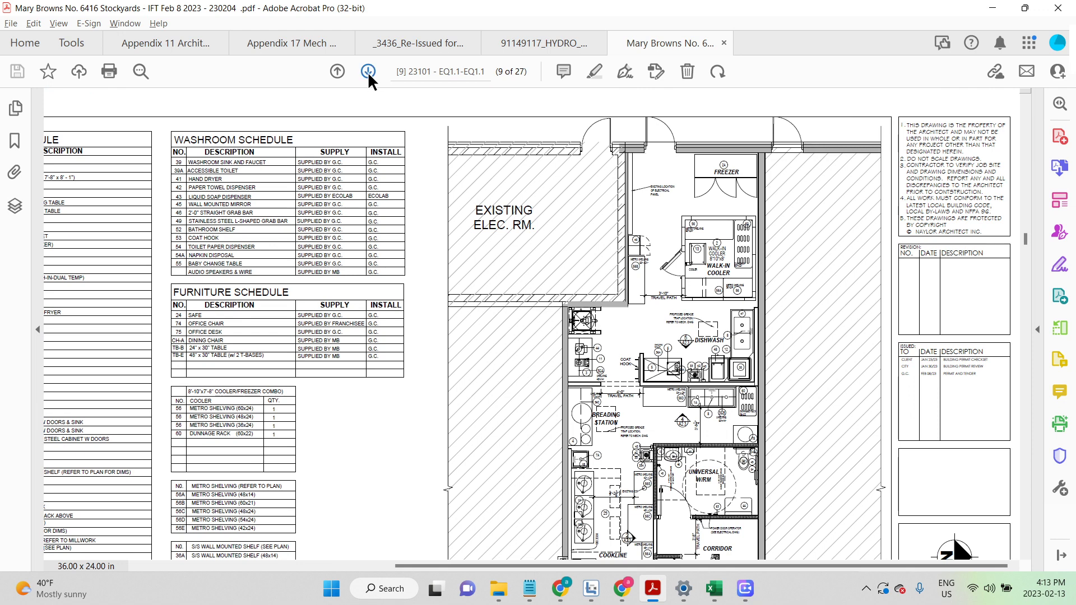
# Examine equipment plan EQ1.1 down to its title block and highlight the scale note under the plan.
pyautogui.scroll(-4, 430, 177)
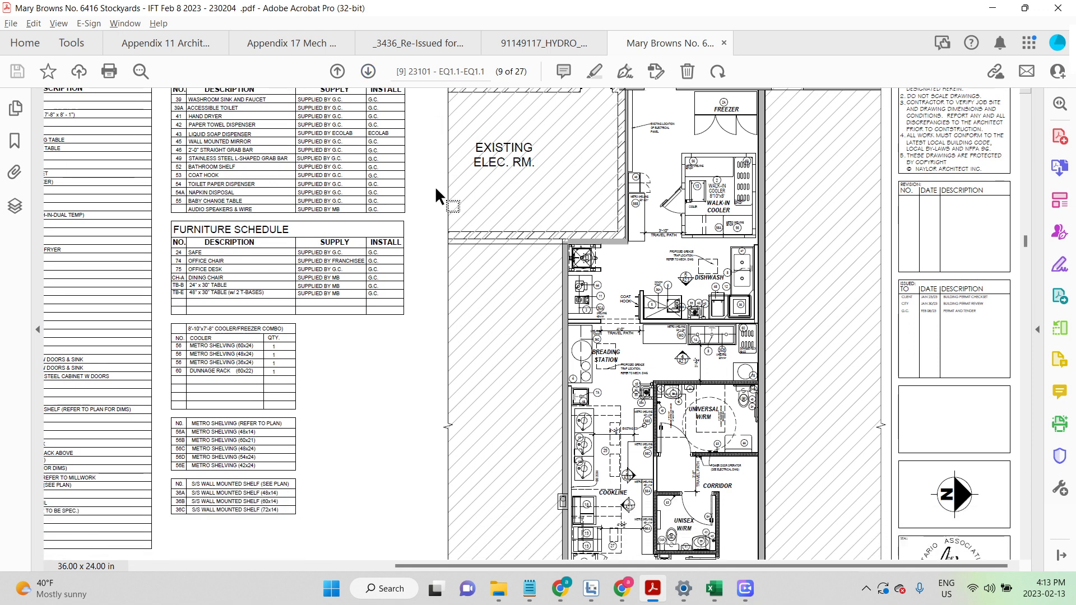
pyautogui.scroll(-1, 434, 181)
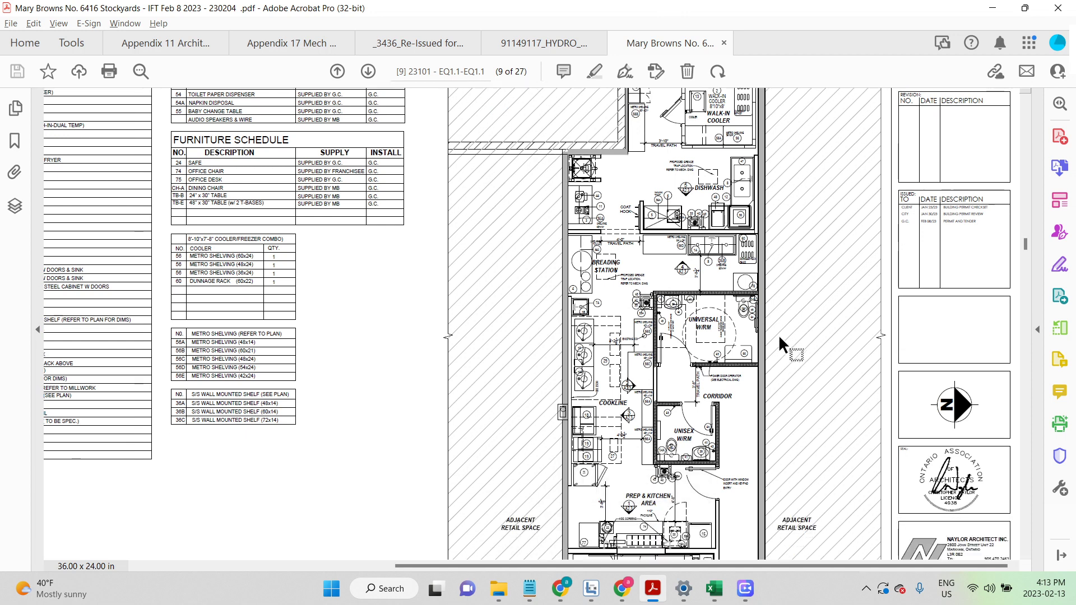
pyautogui.scroll(-7, 779, 334)
pyautogui.scroll(-3, 831, 383)
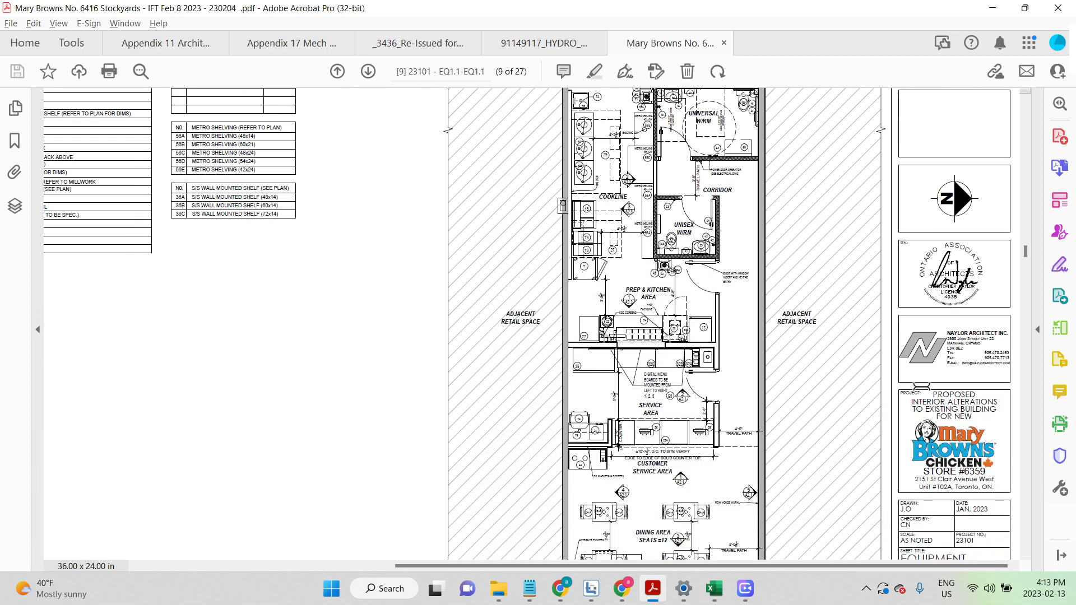
pyautogui.scroll(-3, 526, 324)
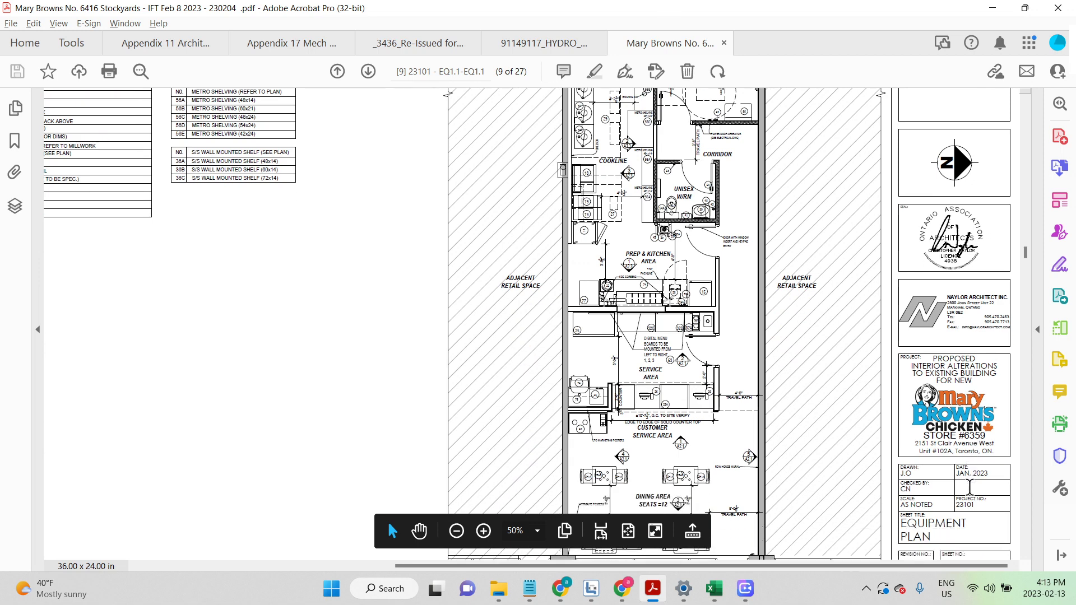
pyautogui.scroll(-2, 925, 468)
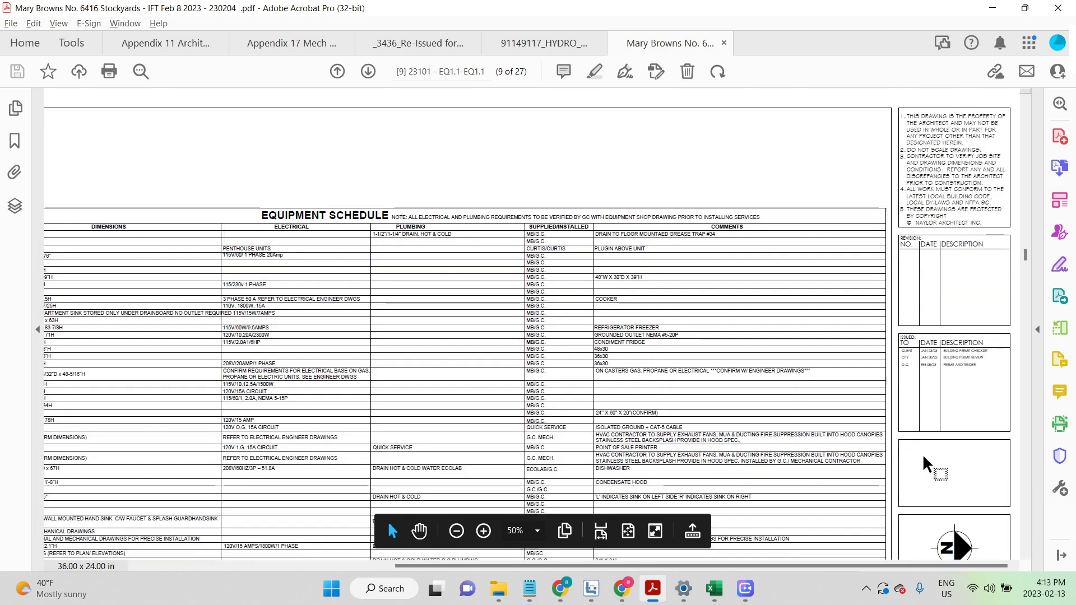
pyautogui.scroll(2, 919, 396)
pyautogui.moveTo(329, 525); pyautogui.dragTo(373, 526)
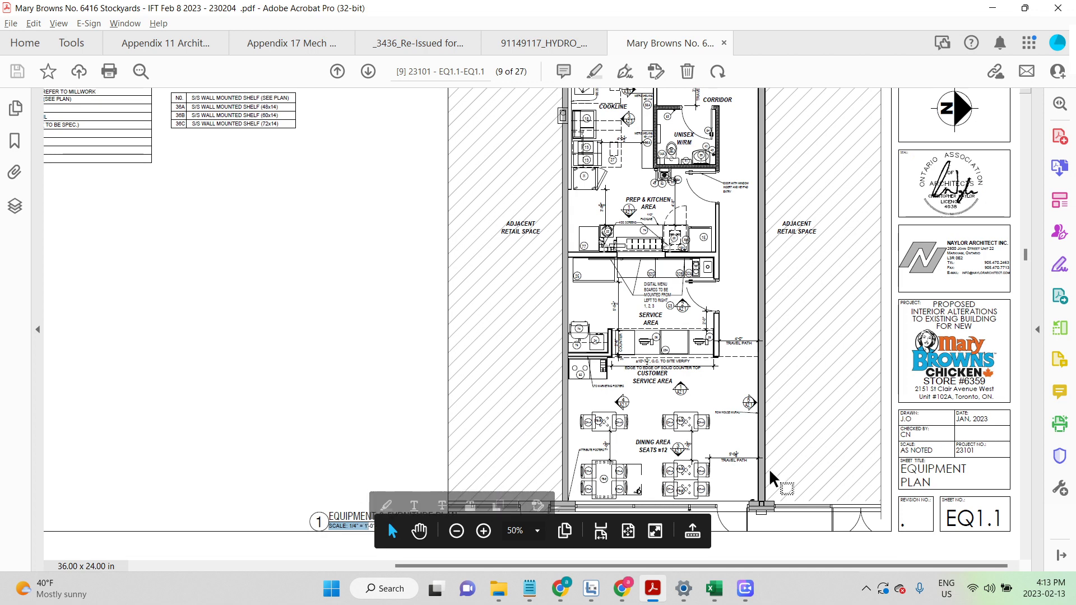
# Review the equipment schedule on sheet EQ1.2 as a whole page and check its title block.
pyautogui.scroll(-10, 860, 426)
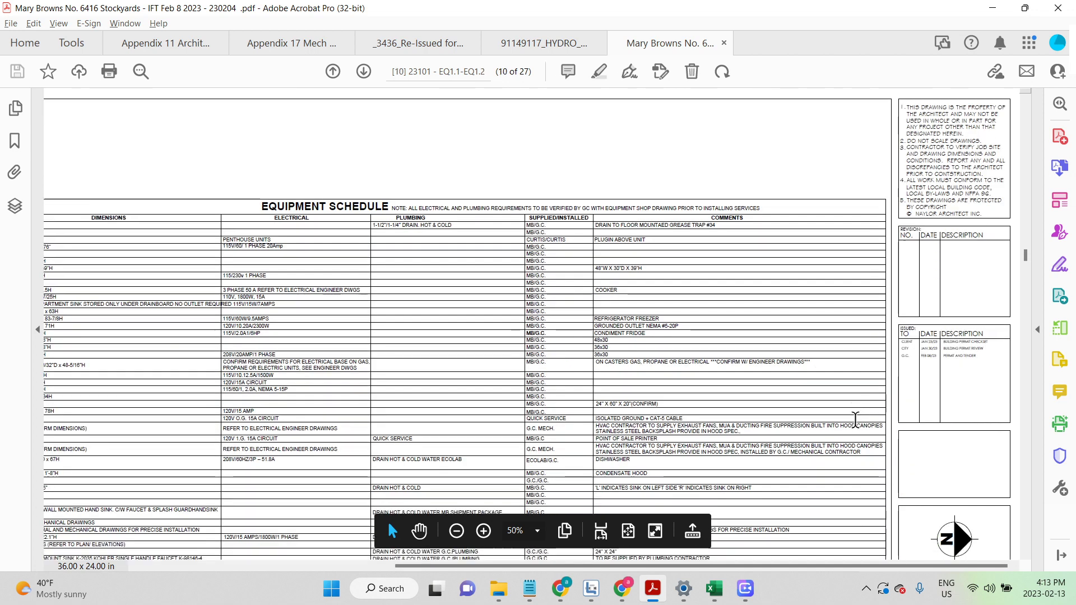
pyautogui.scroll(-3, 857, 405)
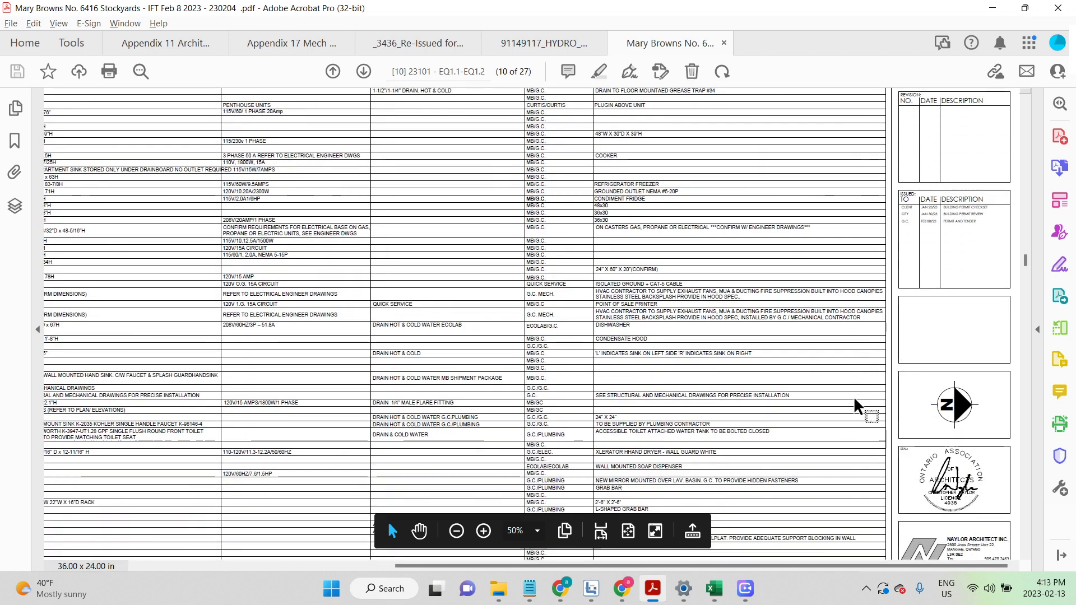
pyautogui.keyDown('ctrl'); pyautogui.scroll(-2, 854, 404); pyautogui.keyUp('ctrl')
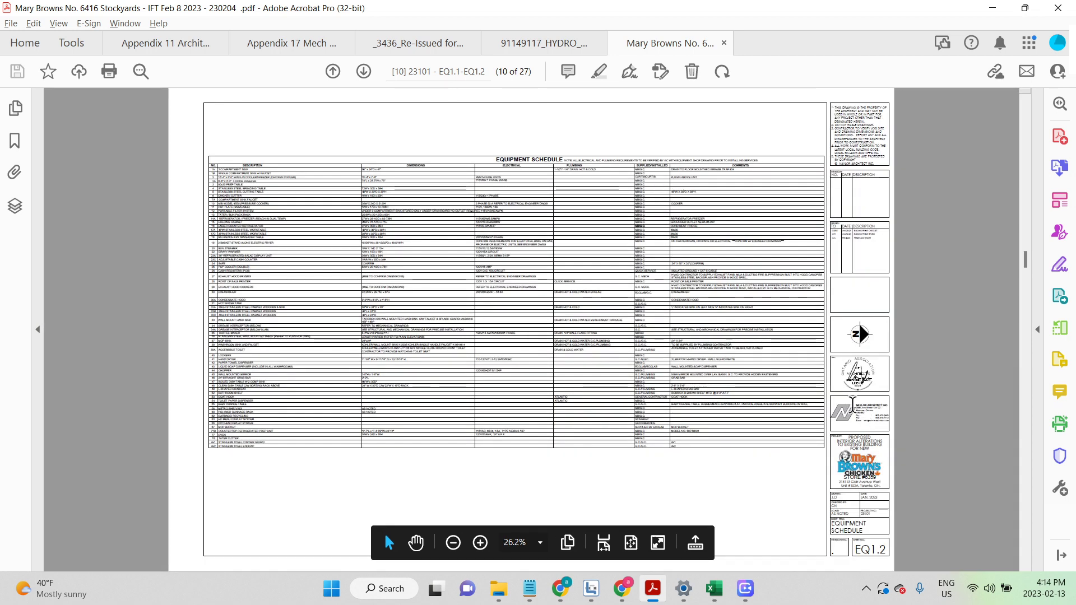
pyautogui.moveTo(856, 530); pyautogui.dragTo(843, 530)
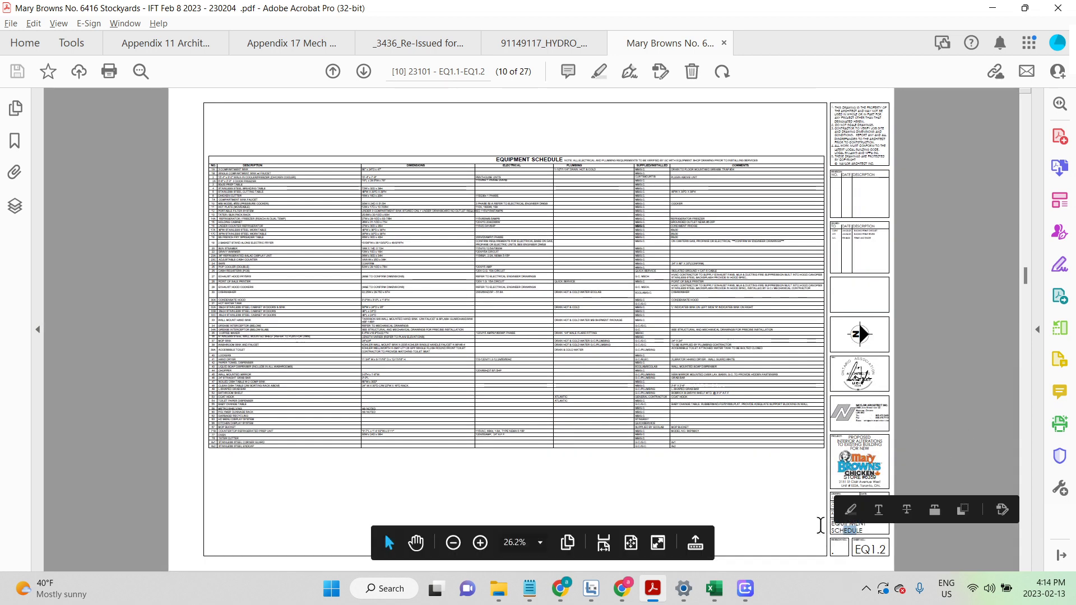
# Go to mechanical sheet M-2 and examine its title block and the drainage plan up close.
pyautogui.scroll(-6, 846, 529)
pyautogui.scroll(-1, 851, 530)
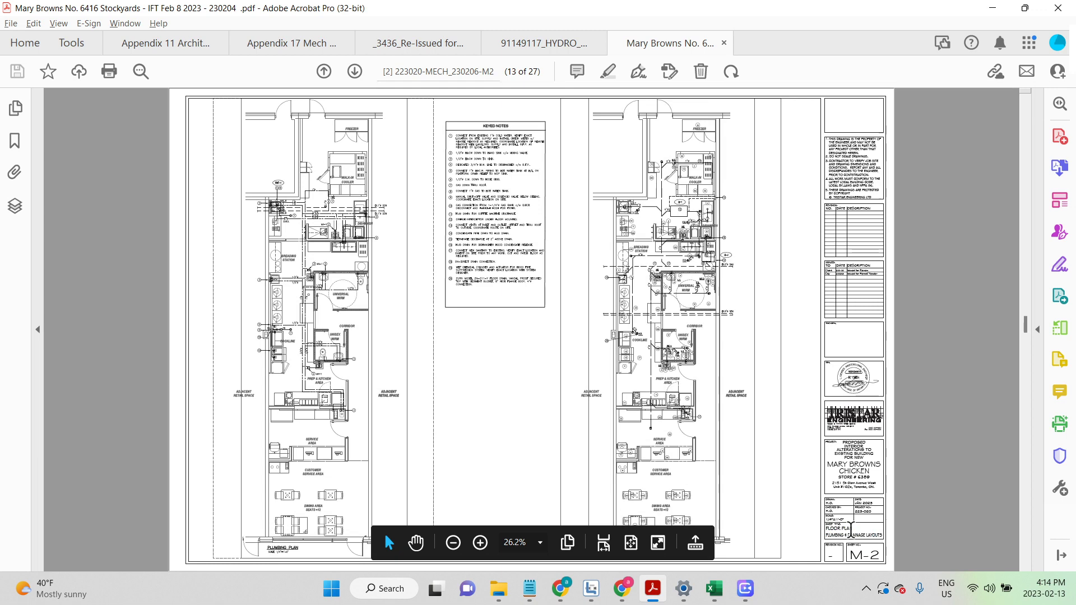
pyautogui.scroll(1, 852, 530)
pyautogui.moveTo(874, 540); pyautogui.dragTo(848, 540)
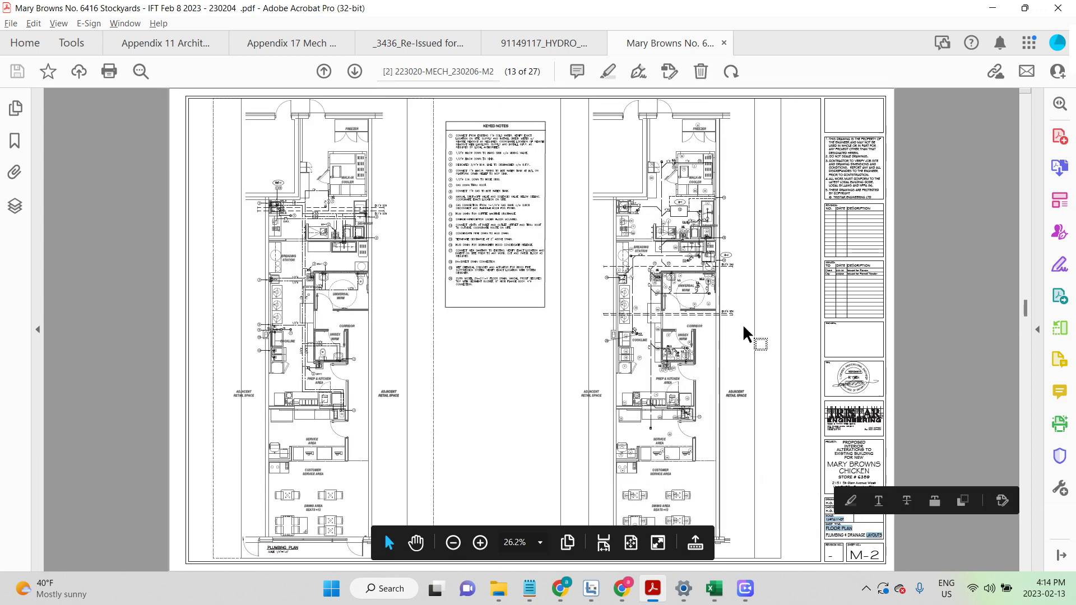
pyautogui.scroll(2, 741, 327)
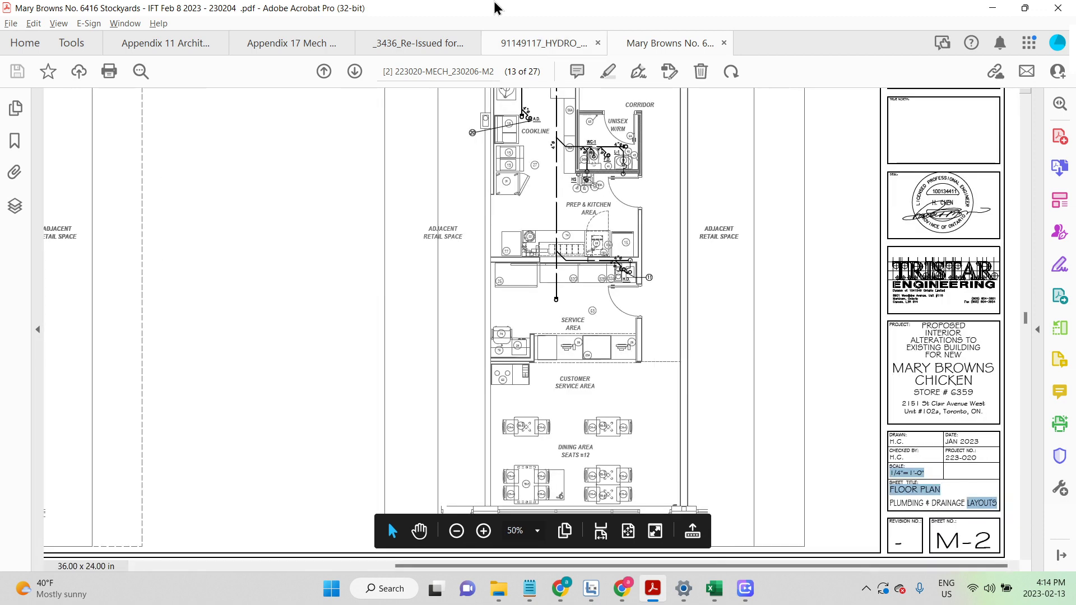
pyautogui.scroll(4, 542, 132)
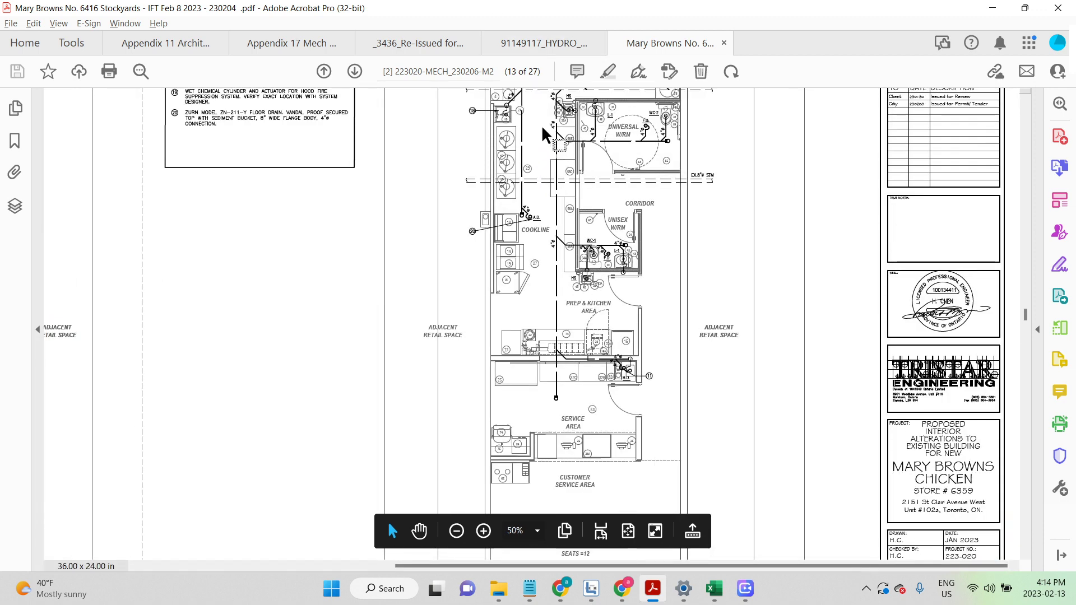
pyautogui.scroll(1, 541, 126)
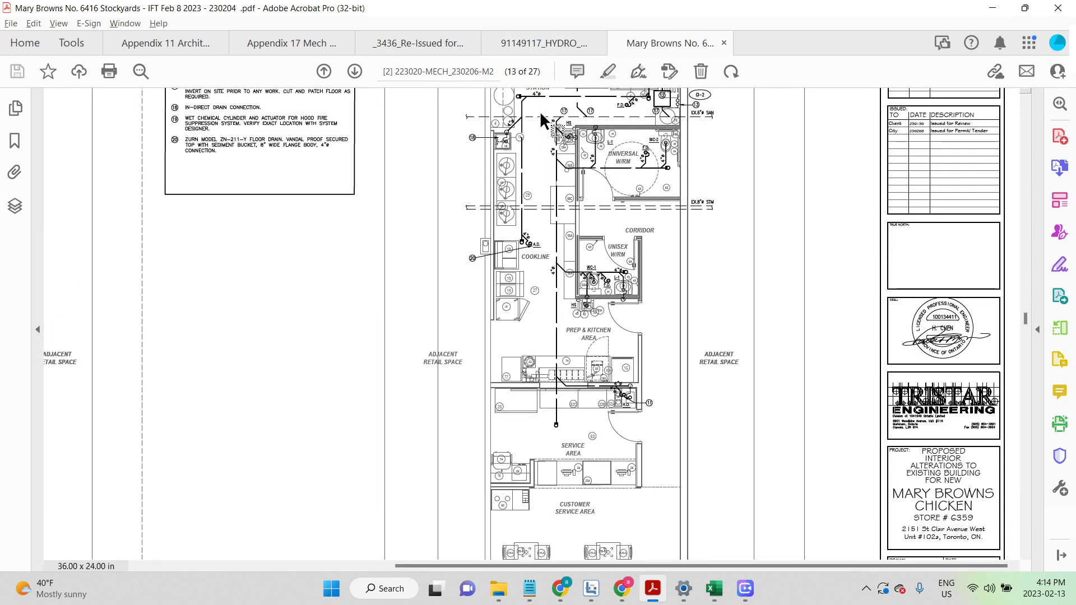
pyautogui.scroll(-2, 539, 111)
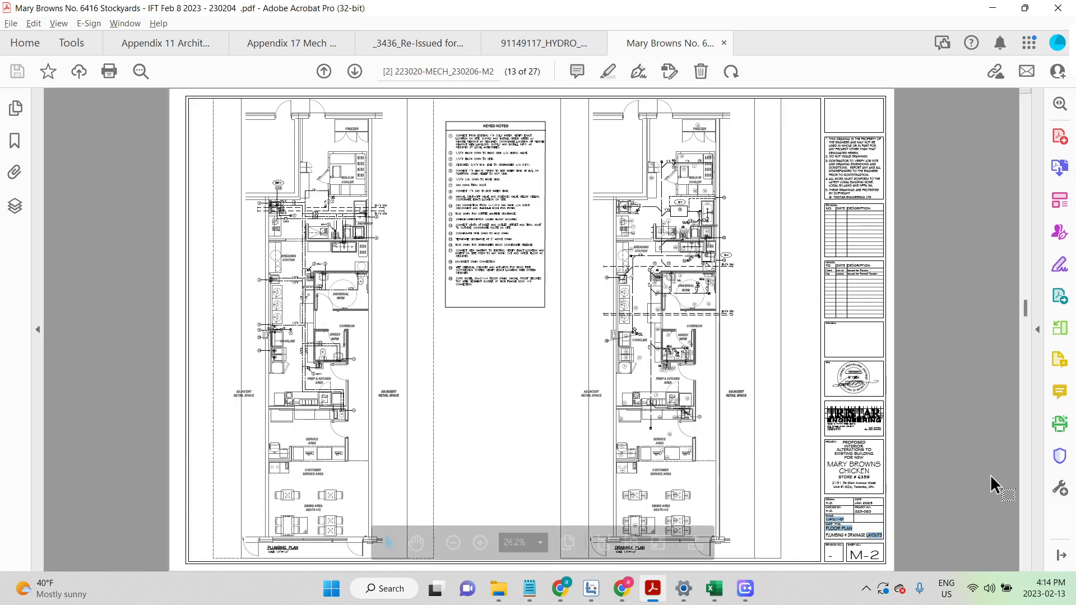
# Page through the mechanical sheets following M-2 up to electrical sheet E-1 on page 22.
pyautogui.scroll(-2, 898, 432)
pyautogui.scroll(-2, 899, 432)
pyautogui.scroll(-4, 898, 425)
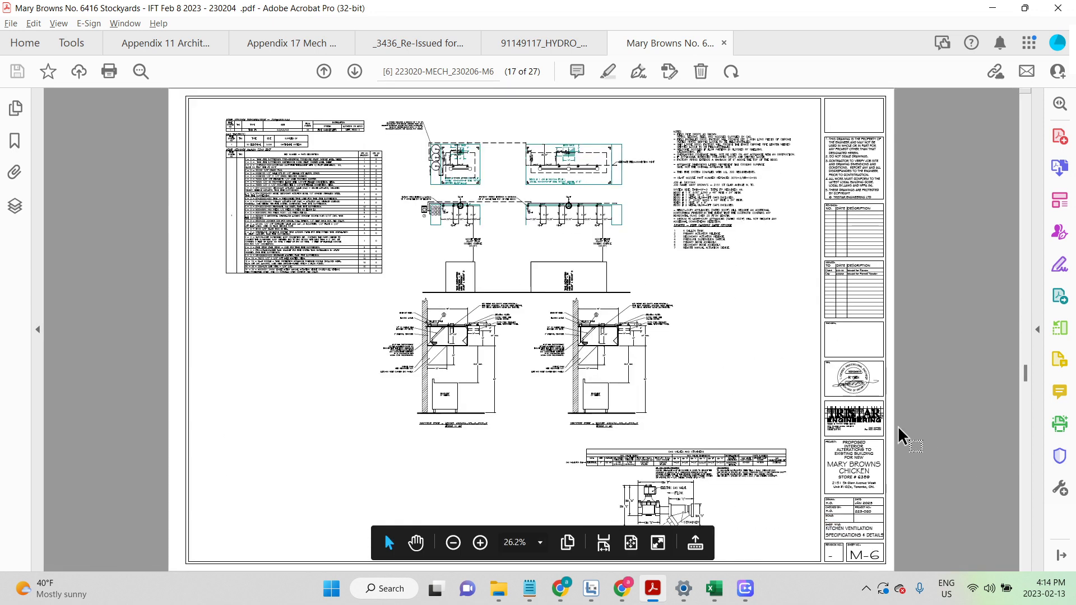
pyautogui.scroll(-2, 833, 521)
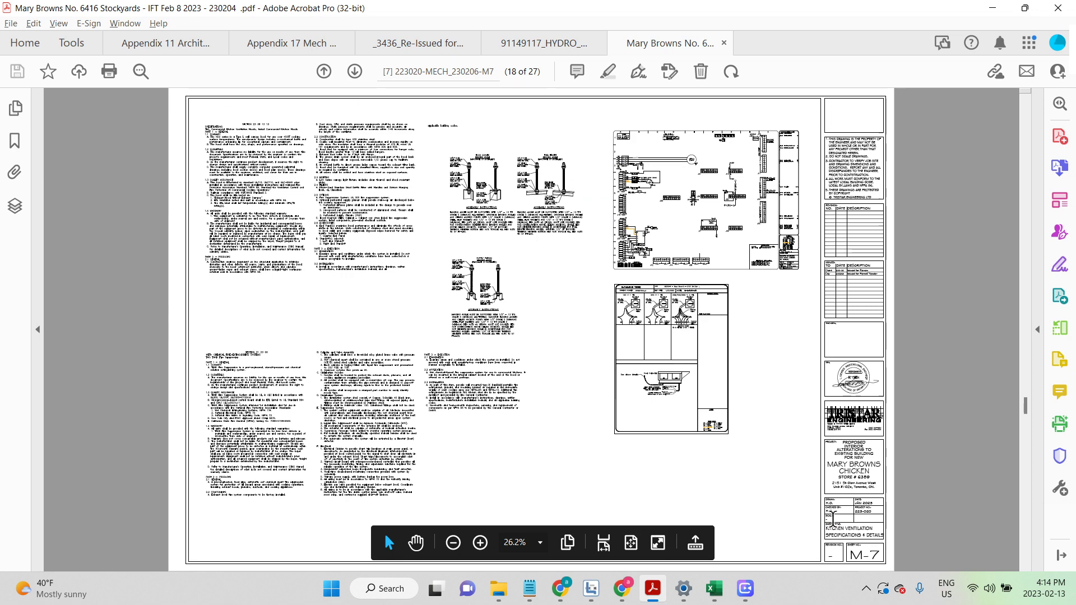
pyautogui.scroll(-2, 833, 520)
pyautogui.scroll(-2, 833, 520)
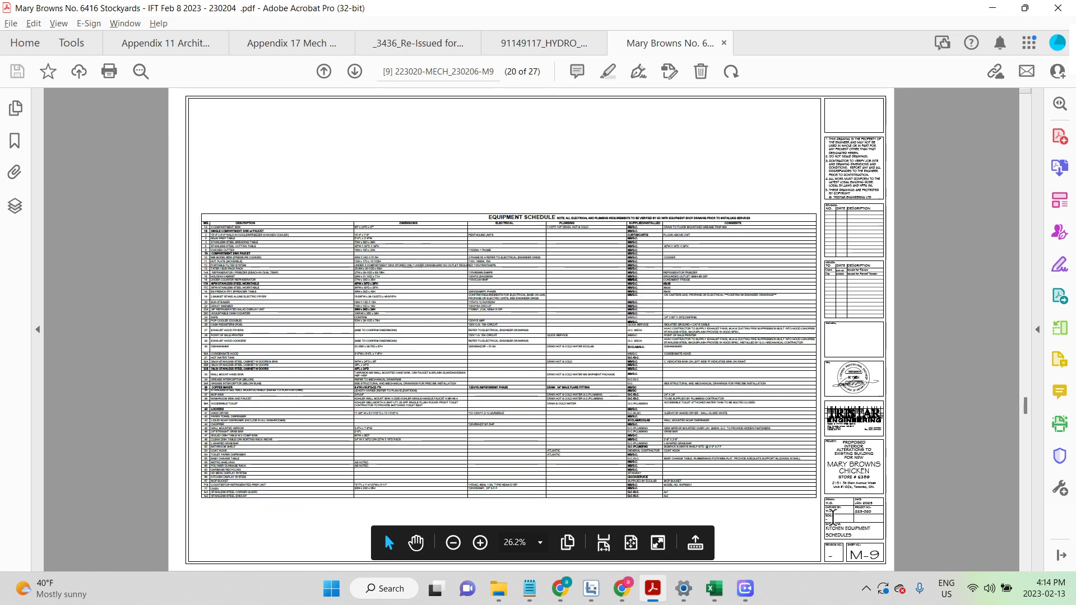
pyautogui.scroll(2, 833, 518)
pyautogui.scroll(-2, 833, 518)
pyautogui.scroll(-2, 832, 518)
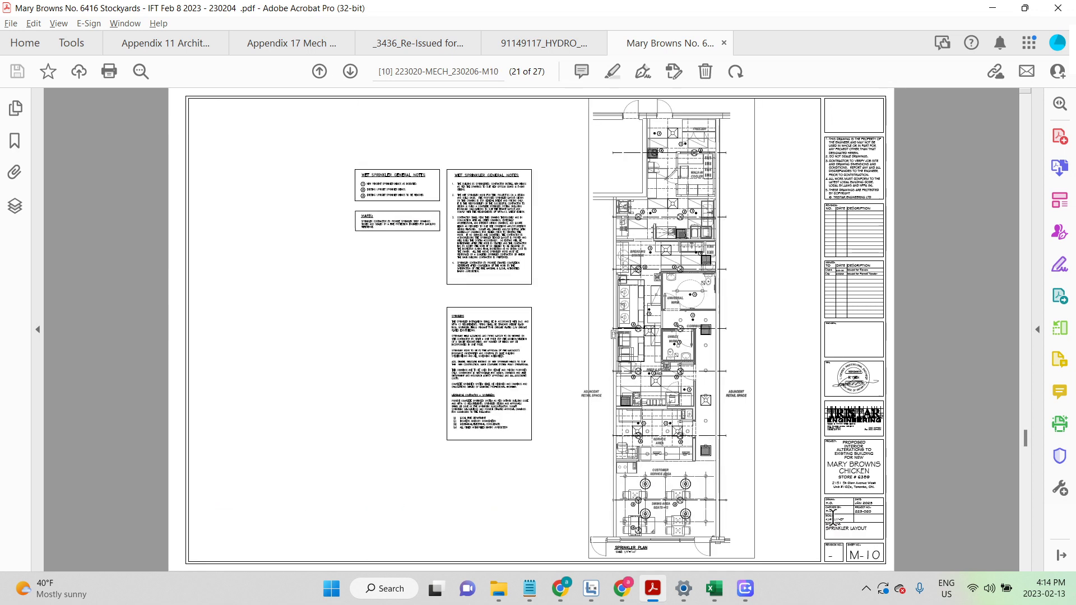
pyautogui.scroll(-2, 832, 516)
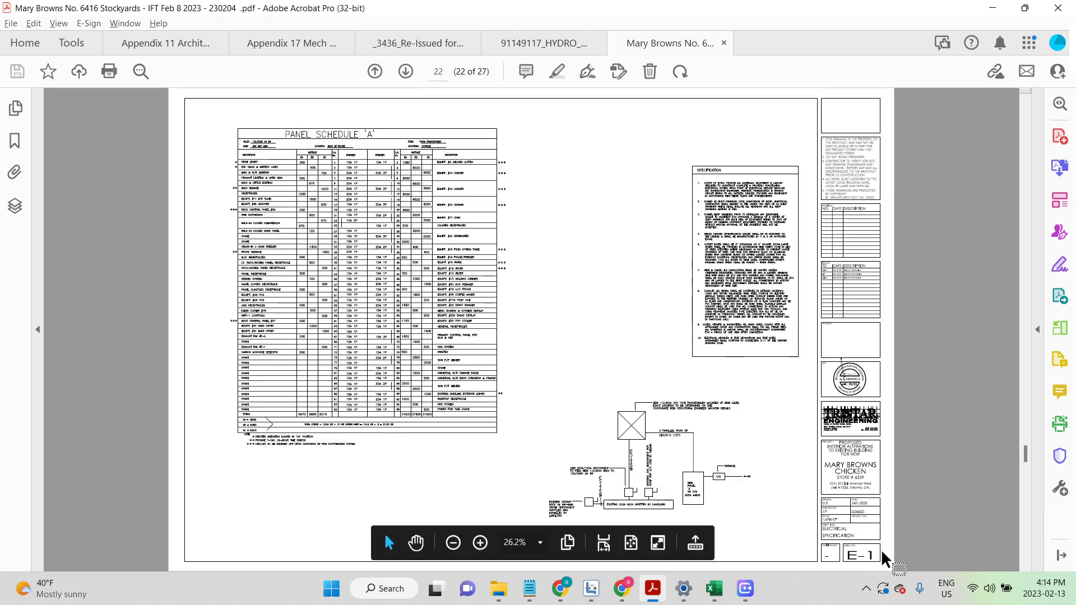
# Return to sprinkler layout sheet M-10 and check the sheet number and title in its title block.
pyautogui.scroll(2, 875, 551)
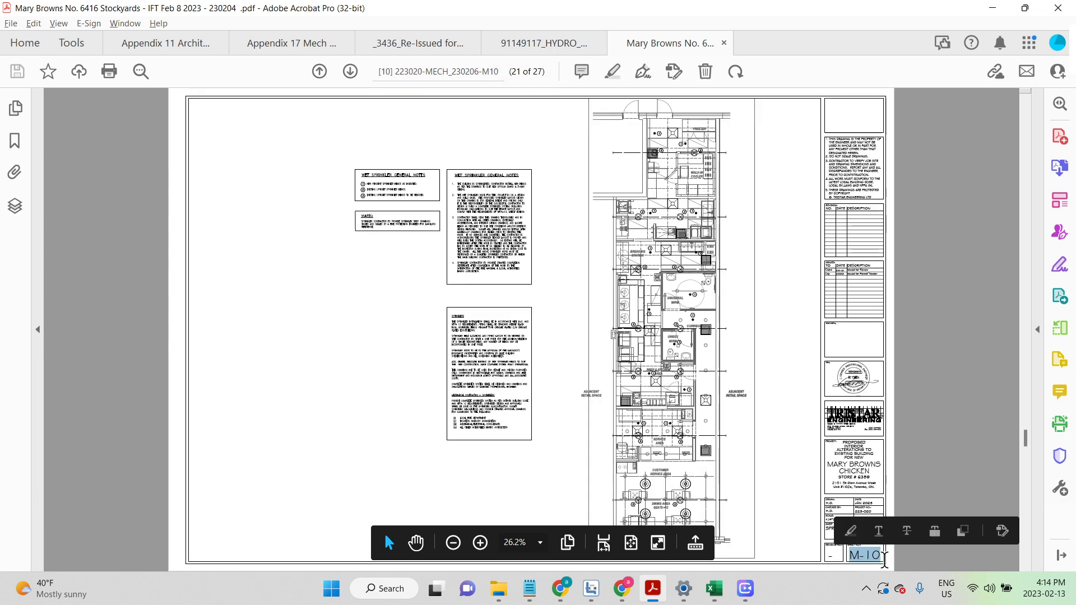
pyautogui.scroll(2, 879, 555)
pyautogui.scroll(-1, 880, 555)
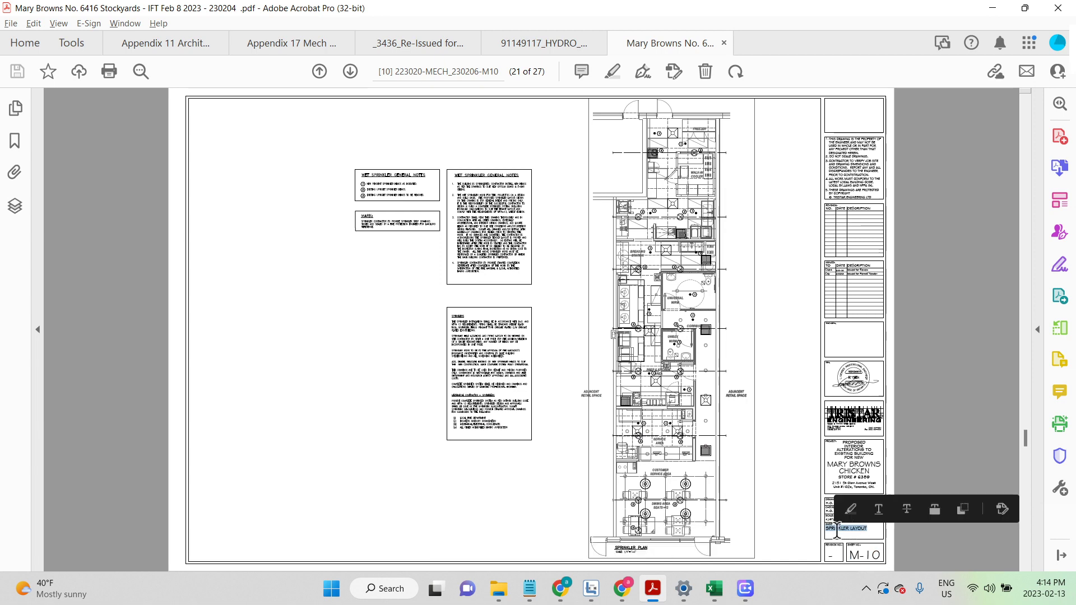
# Compare the title blocks of kitchen ventilation sheets M-7 and M-8 with kitchen equipment schedule M-9.
pyautogui.scroll(4, 853, 541)
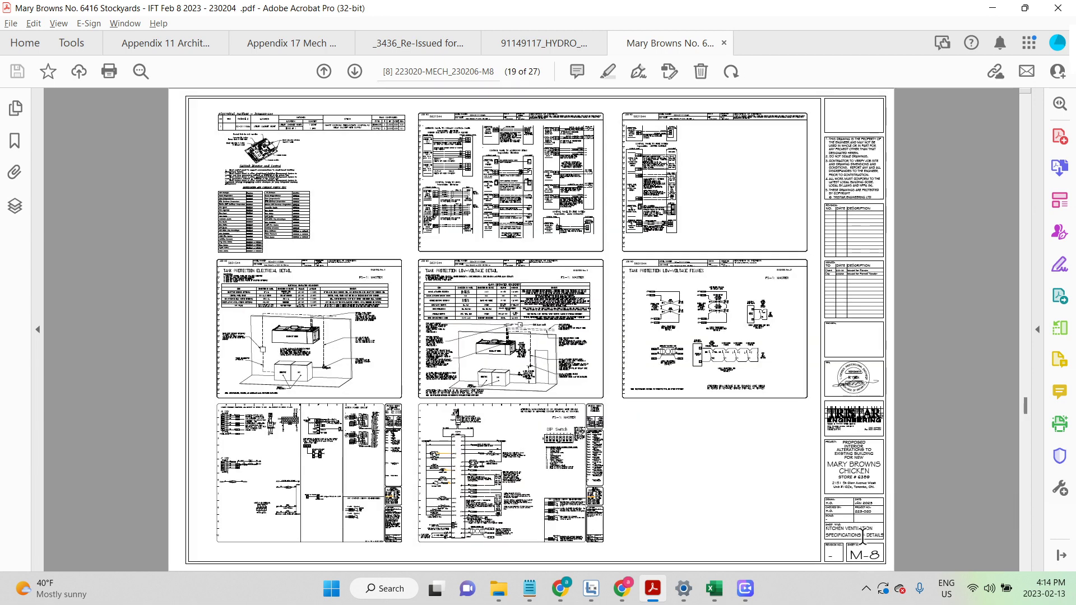
pyautogui.scroll(-1, 863, 535)
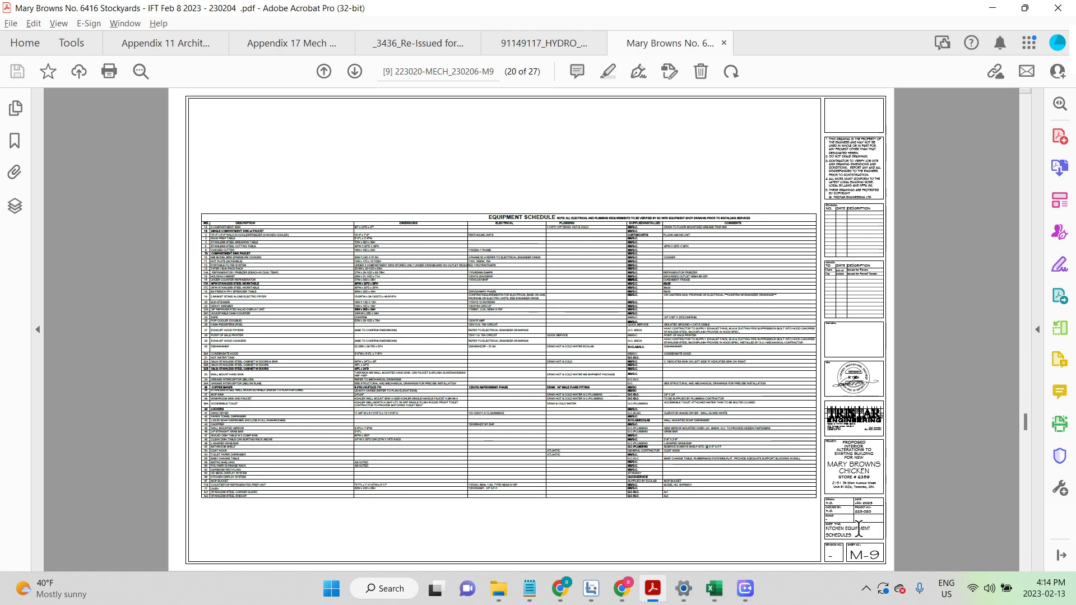
pyautogui.scroll(1, 858, 528)
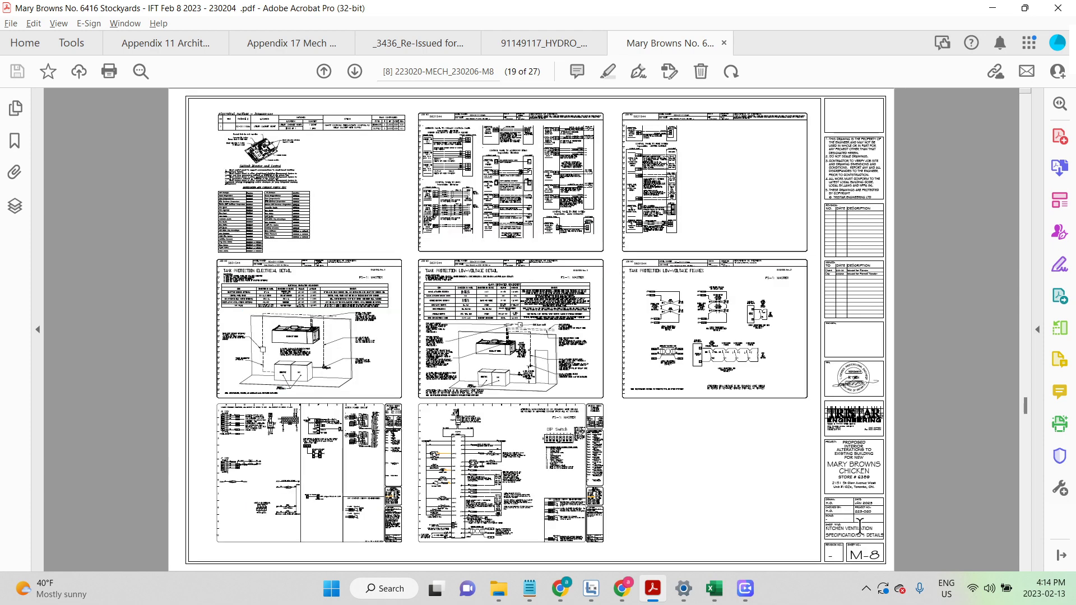
pyautogui.scroll(1, 859, 526)
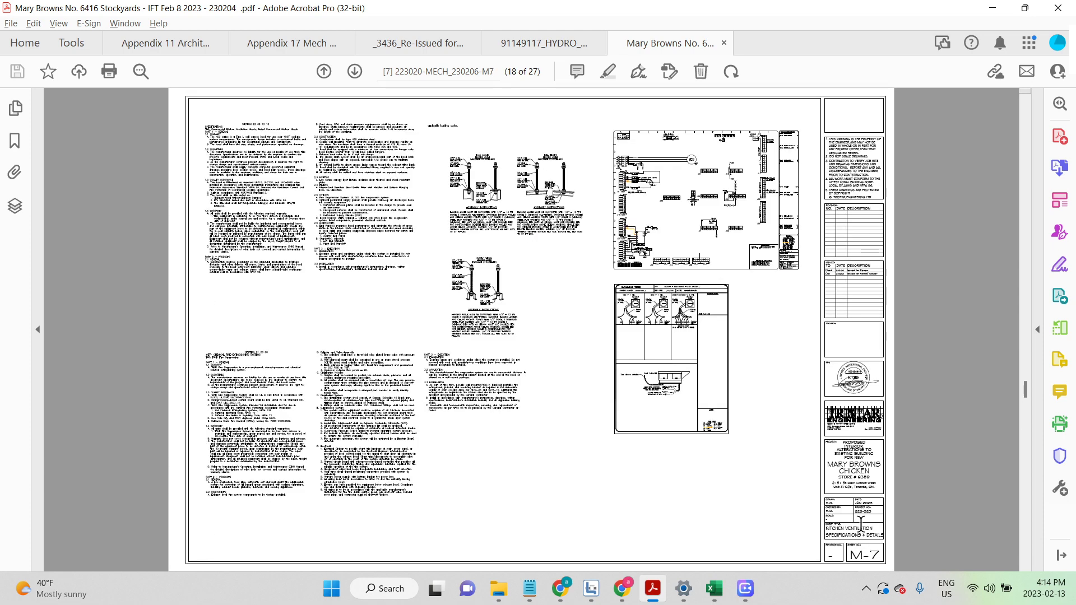
pyautogui.scroll(-1, 859, 525)
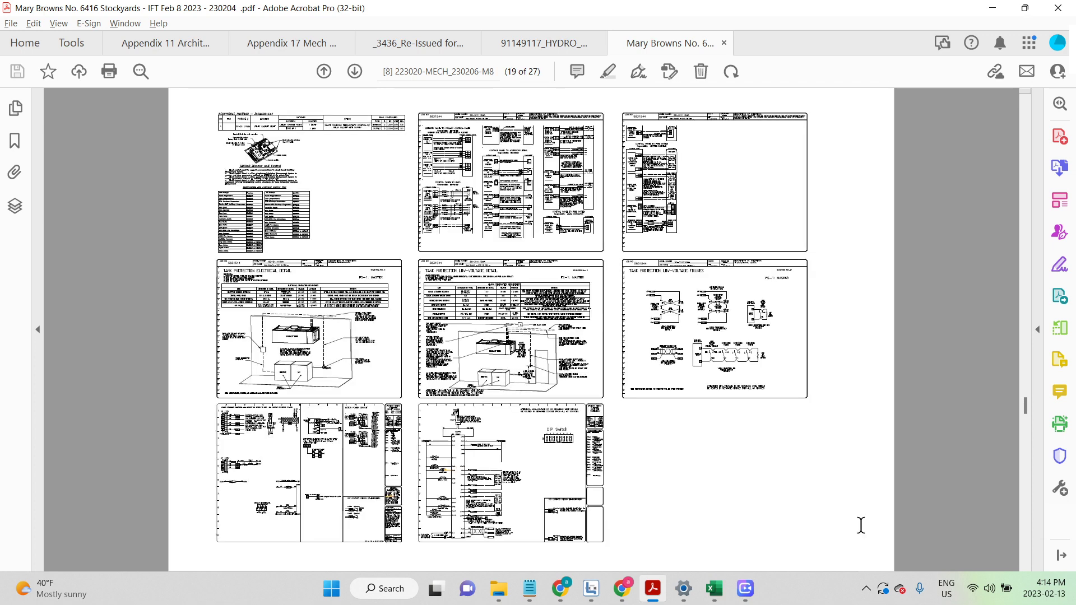
pyautogui.scroll(-1, 861, 527)
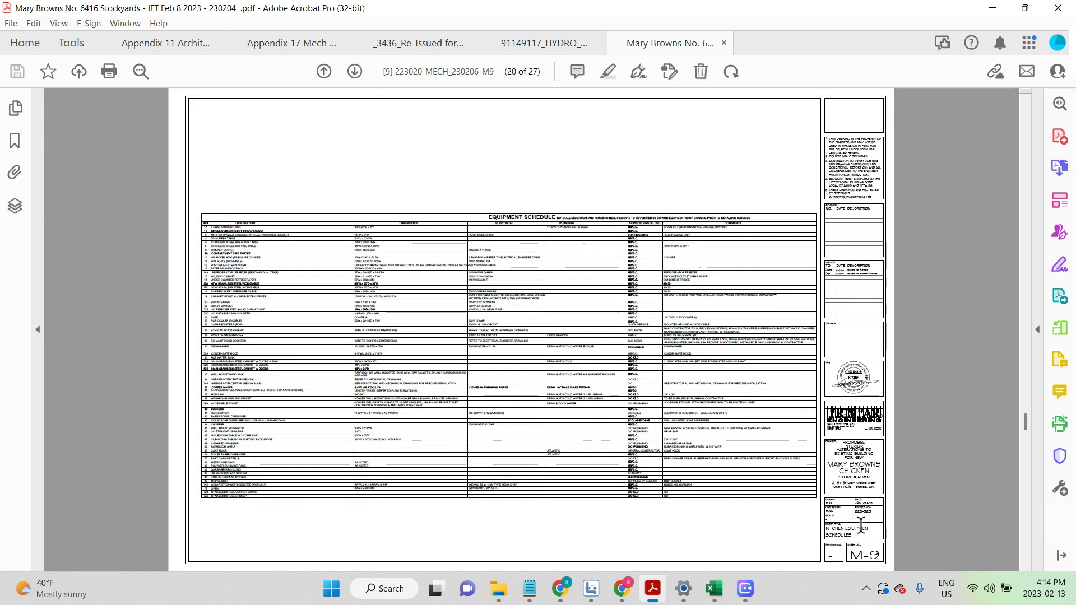
# Examine the equipment schedule on sheet M-9 up close, including the plumbing entry of the three-compartment sink.
pyautogui.scroll(3, 440, 284)
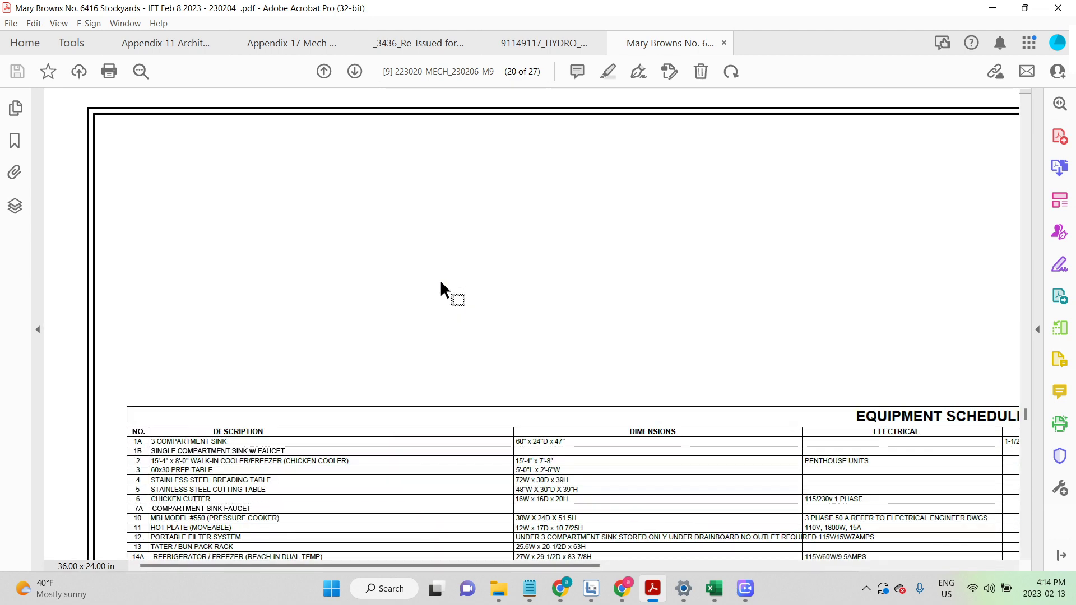
pyautogui.scroll(-1, 526, 432)
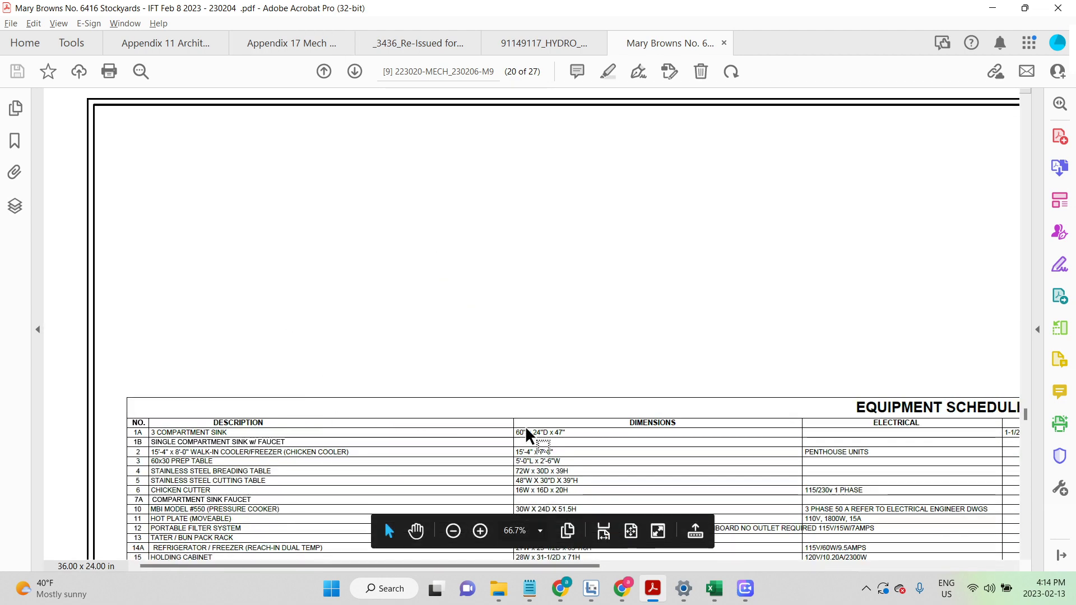
pyautogui.moveTo(489, 564); pyautogui.dragTo(704, 589)
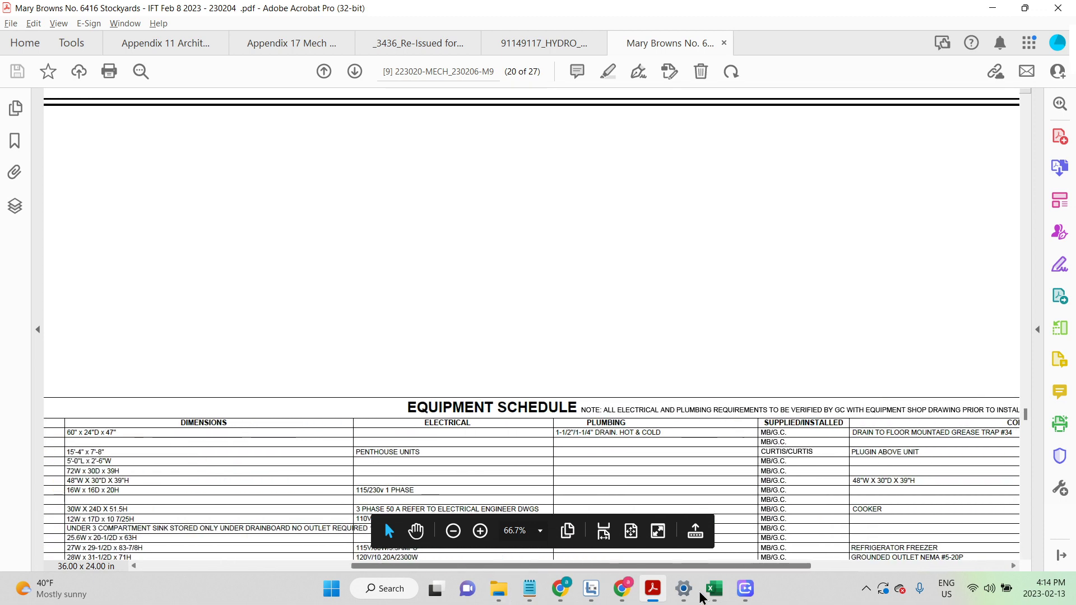
pyautogui.moveTo(598, 432); pyautogui.dragTo(625, 431)
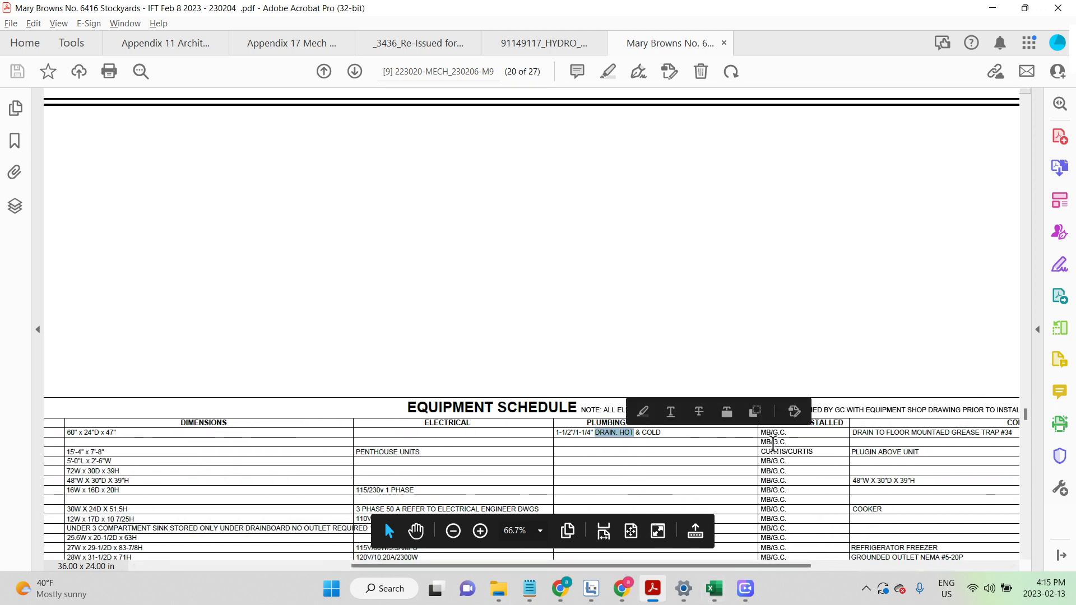
# Check the supply and installation responsibility entries for the first two sink rows of the equipment schedule.
pyautogui.moveTo(779, 432)
pyautogui.mouseDown()
pyautogui.moveTo(767, 432)
pyautogui.moveTo(780, 433)
pyautogui.mouseUp()
pyautogui.click(785, 432)
pyautogui.click(782, 441)
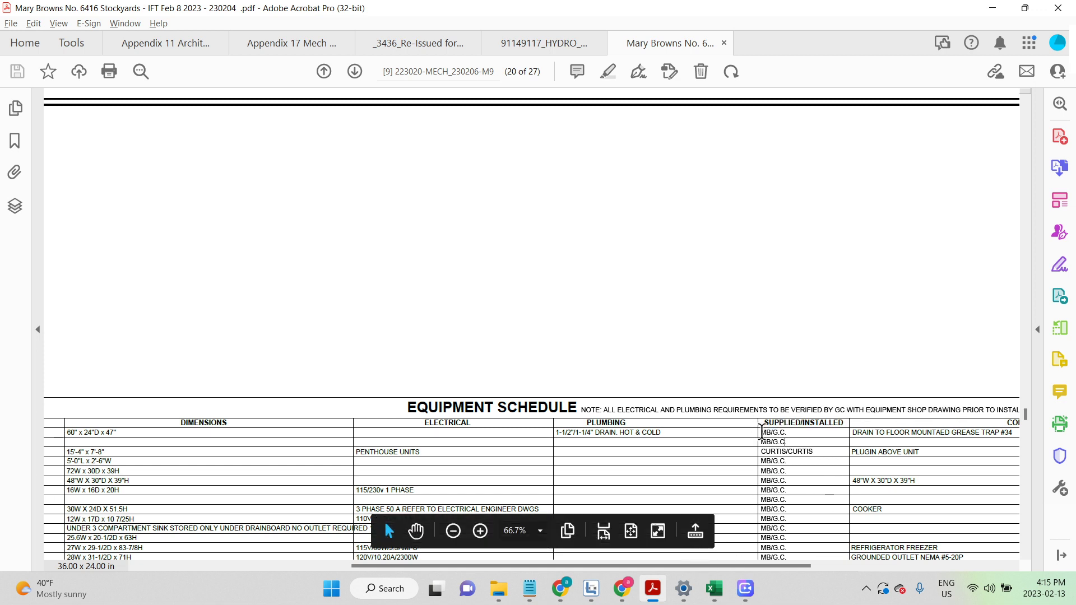
pyautogui.moveTo(761, 432); pyautogui.dragTo(780, 433)
pyautogui.click(782, 433)
pyautogui.moveTo(728, 567); pyautogui.dragTo(729, 567)
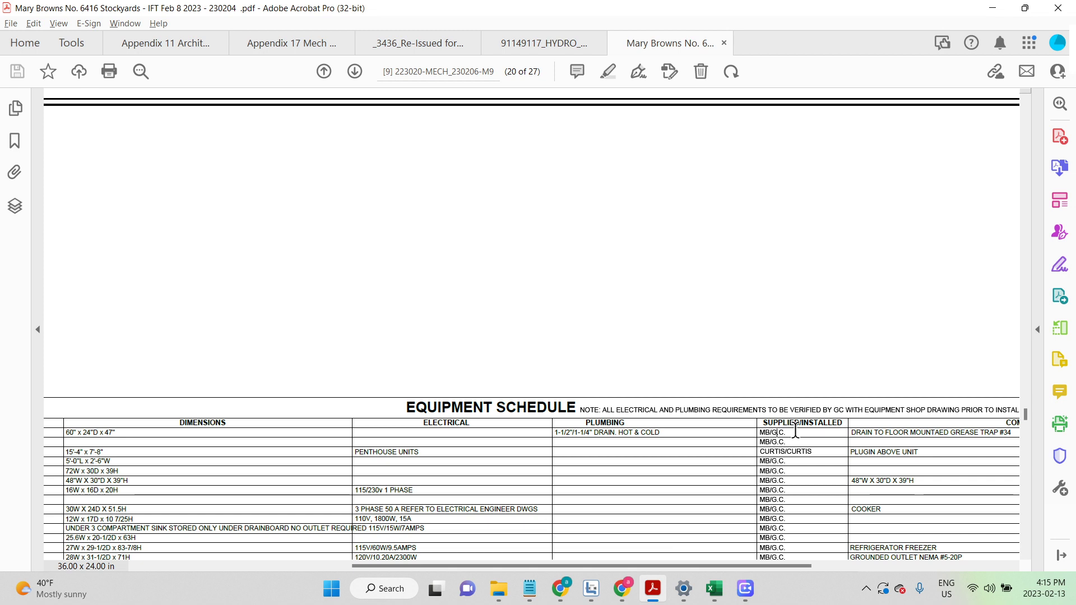
# Read down the Supplied/Installed column from the first equipment items to the plumbing fixture rows.
pyautogui.scroll(-5, 795, 432)
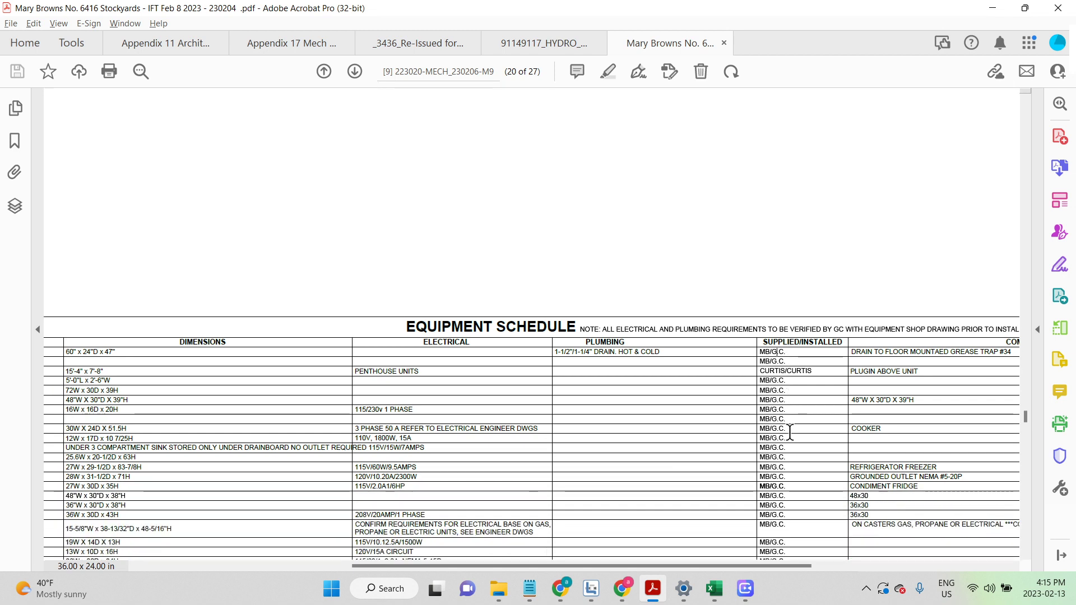
pyautogui.scroll(-1, 790, 431)
pyautogui.moveTo(759, 376); pyautogui.dragTo(772, 376)
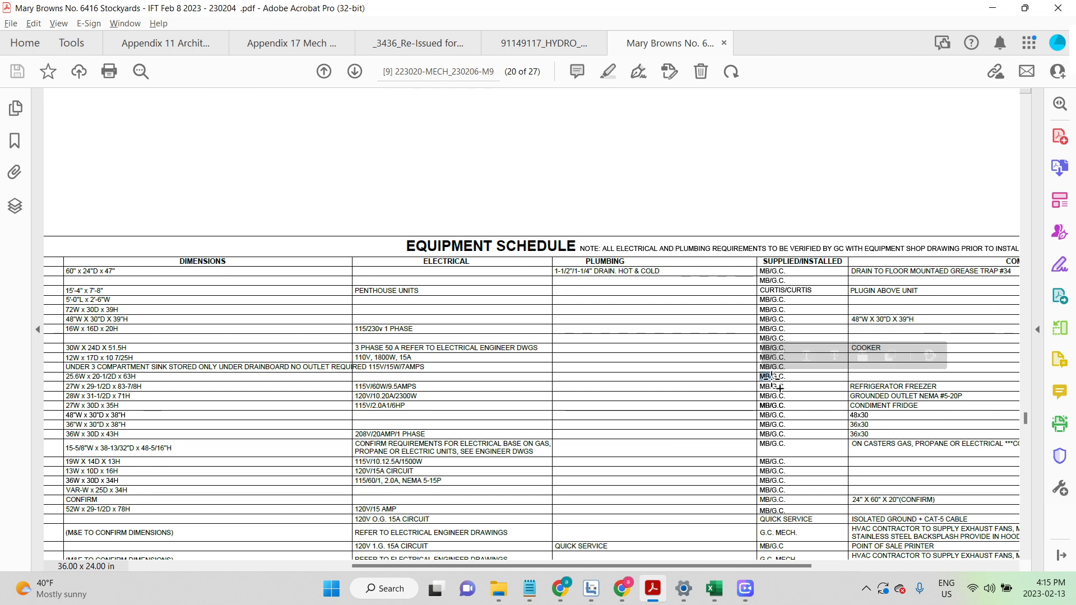
pyautogui.scroll(-5, 811, 513)
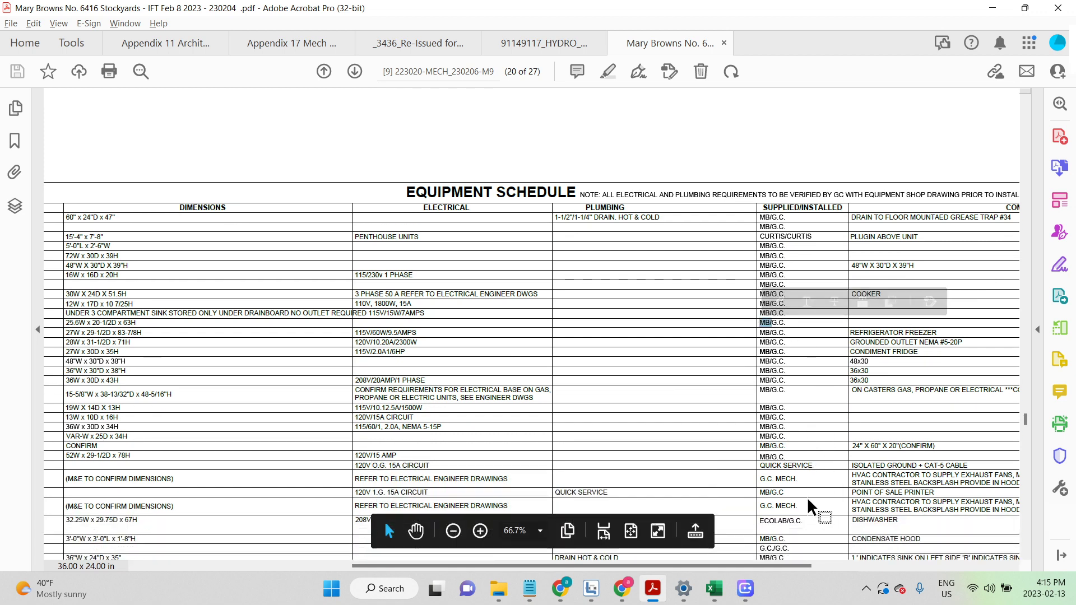
pyautogui.scroll(-6, 806, 490)
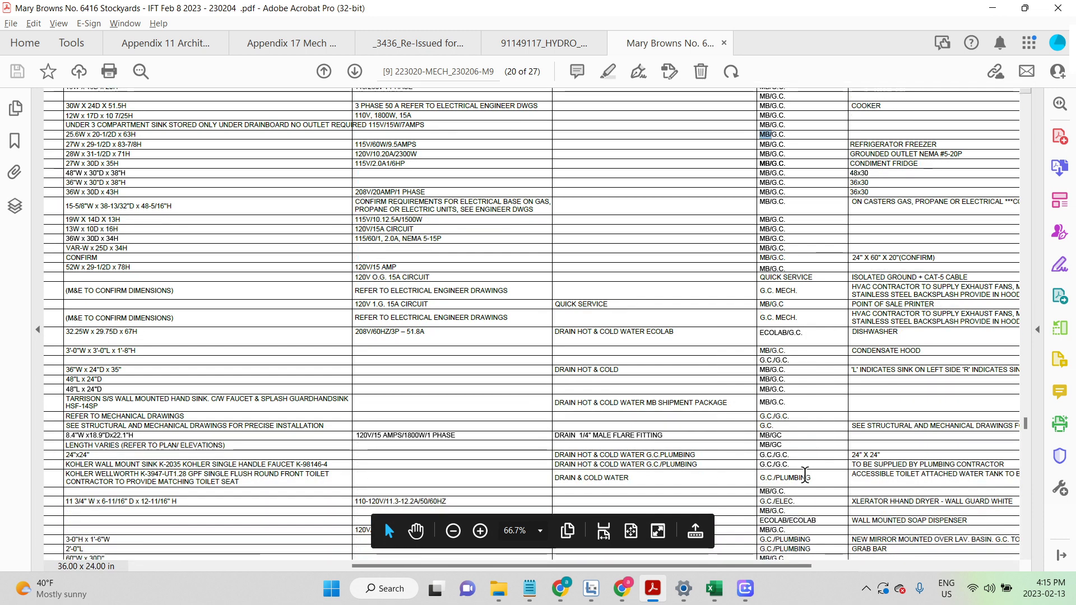
pyautogui.scroll(-2, 794, 462)
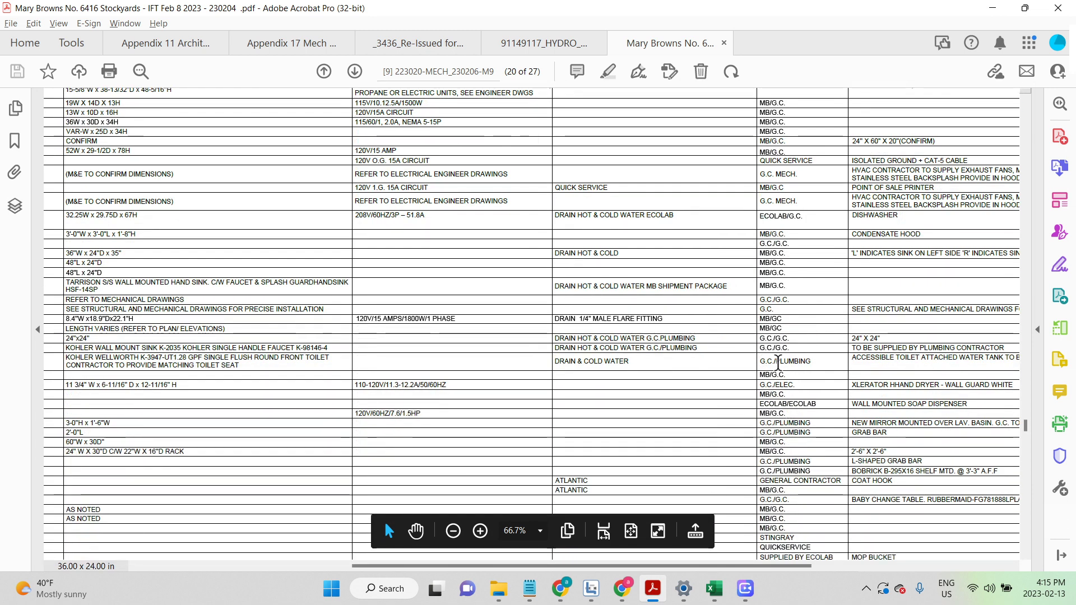
# Check the G.C. and G.C./Plumbing responsibility entries in the lower part of the equipment schedule.
pyautogui.moveTo(768, 361); pyautogui.dragTo(808, 363)
pyautogui.scroll(-1, 813, 367)
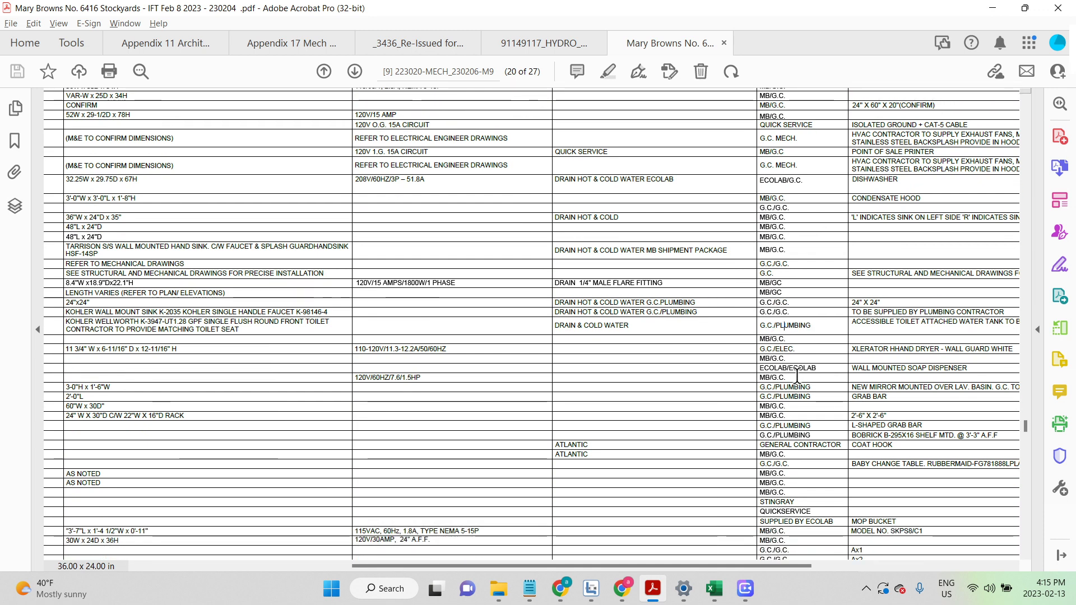
pyautogui.scroll(-2, 797, 376)
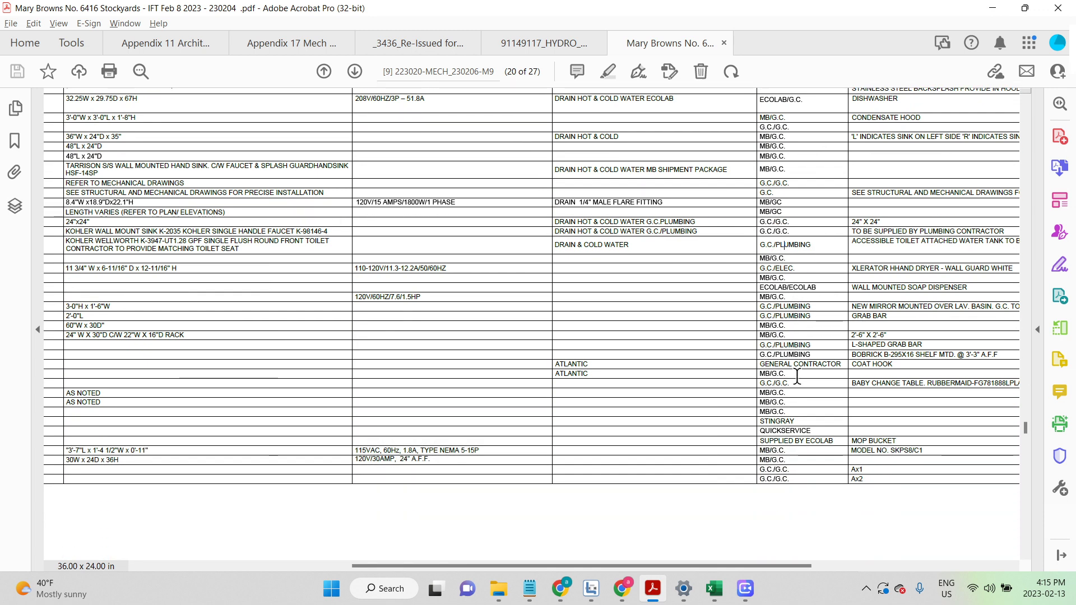
pyautogui.moveTo(790, 183); pyautogui.dragTo(779, 183)
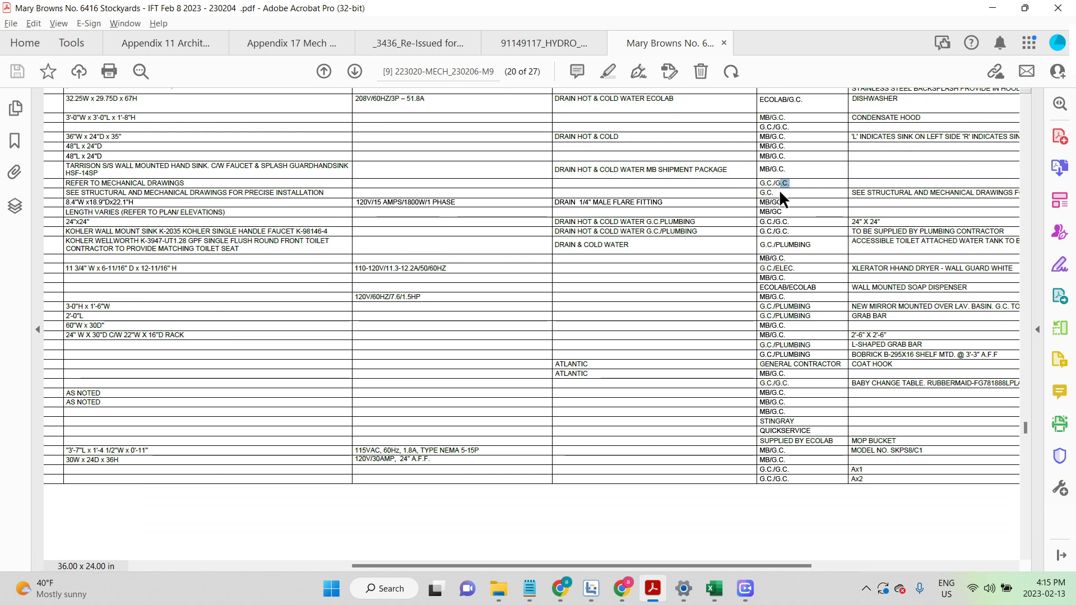
pyautogui.scroll(-2, 778, 196)
pyautogui.scroll(-1, 772, 201)
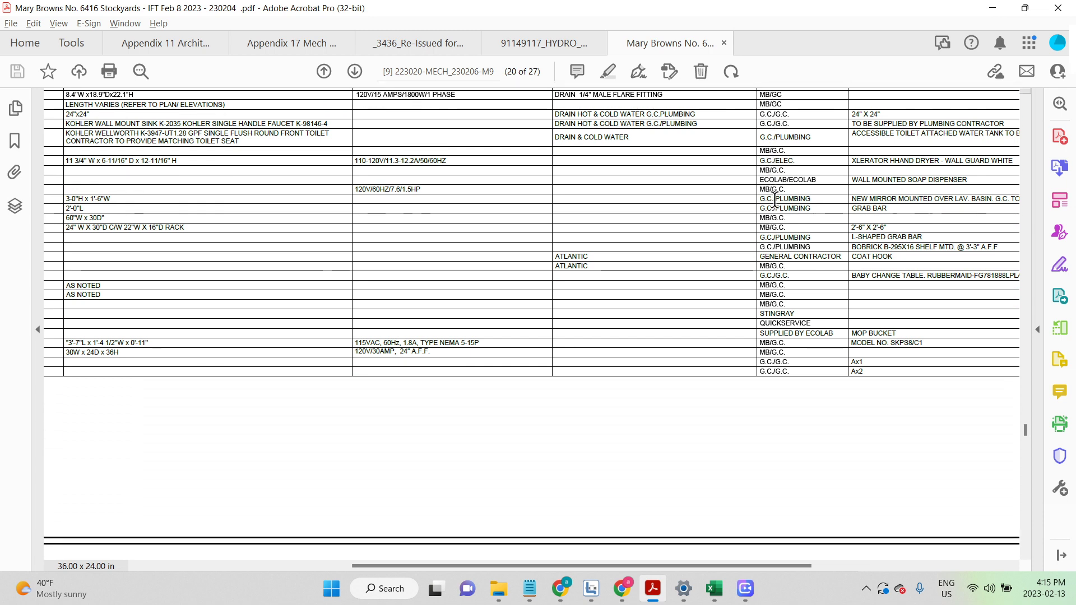
pyautogui.moveTo(784, 208); pyautogui.dragTo(788, 208)
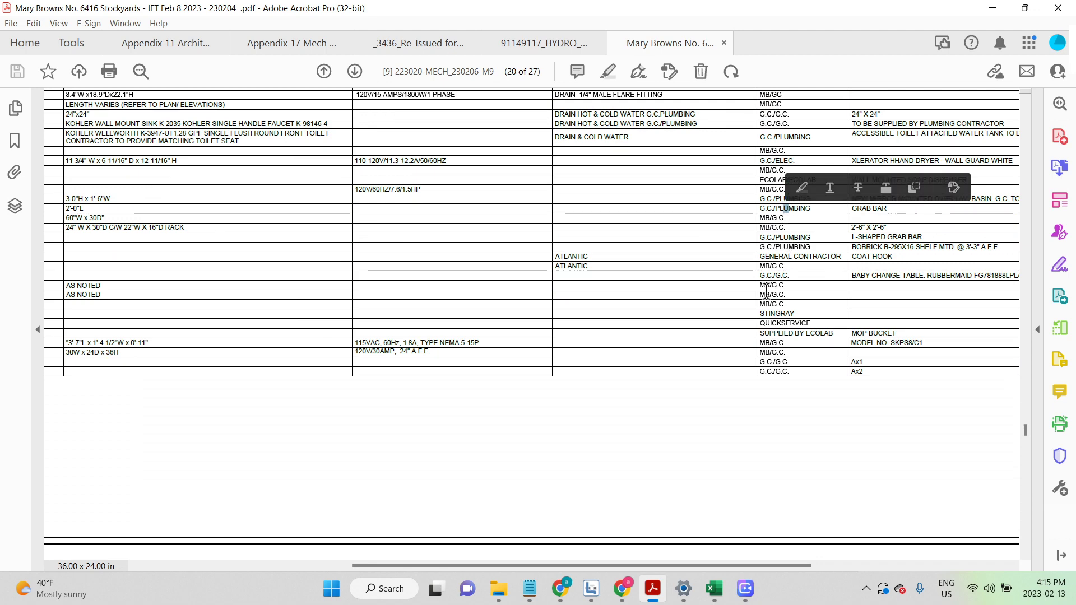
# Go back from sheet M-9 to sheet M-8 and review its electrical package, monitoring points list and tank protection details.
pyautogui.scroll(-3, 766, 293)
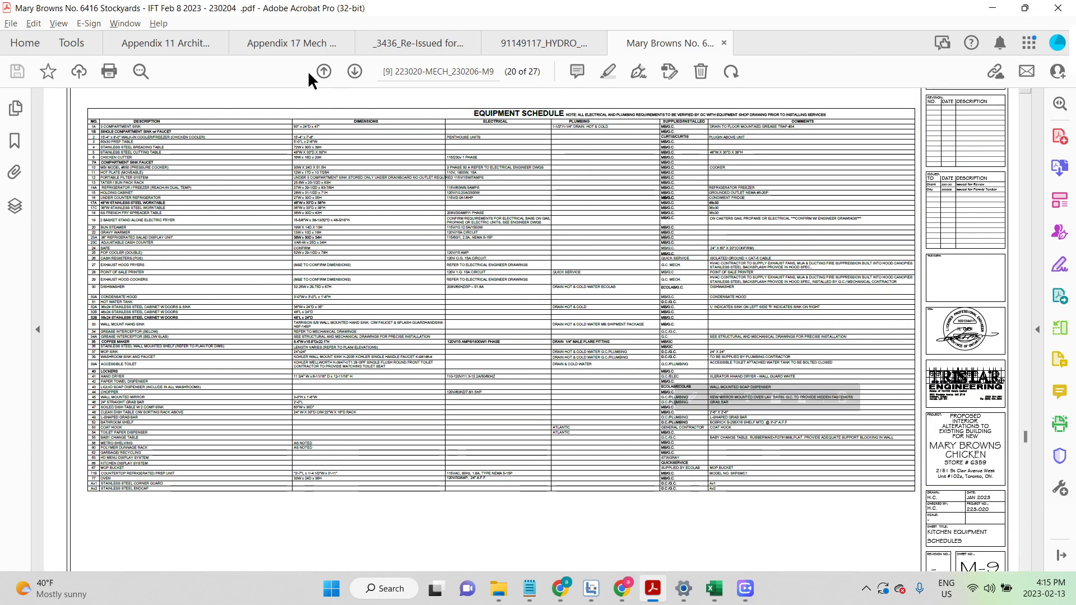
pyautogui.click(325, 71)
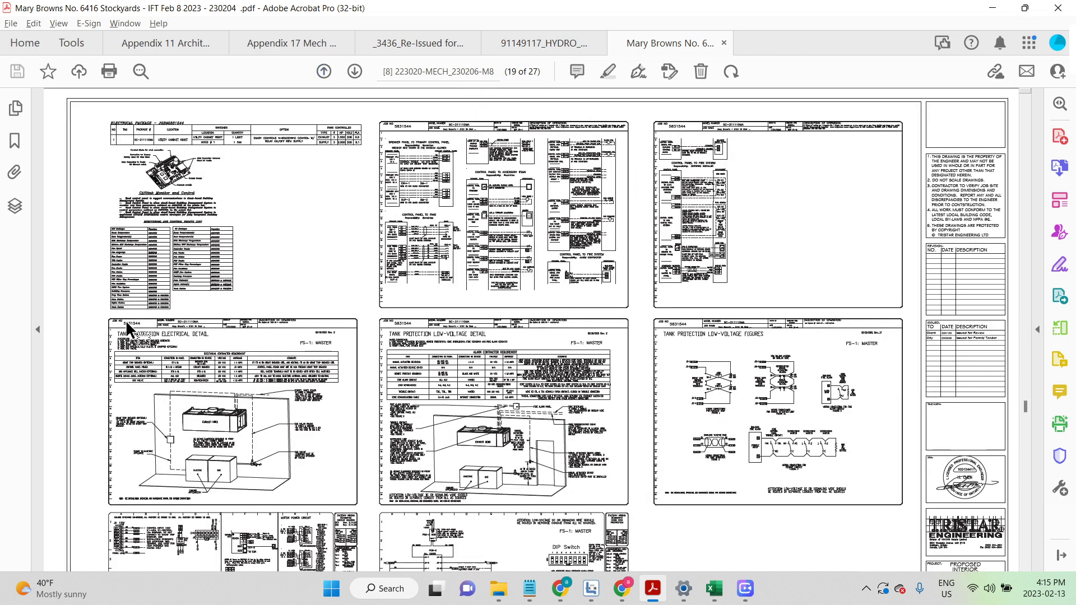
pyautogui.scroll(-3, 492, 503)
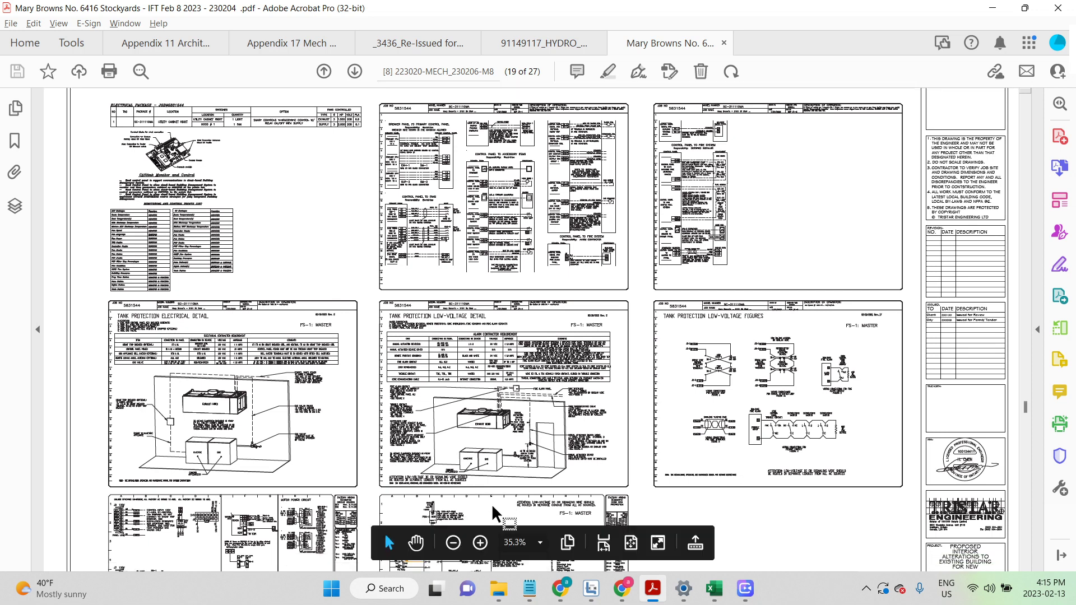
pyautogui.scroll(-2, 442, 482)
pyautogui.scroll(4, 465, 328)
pyautogui.scroll(2, 429, 105)
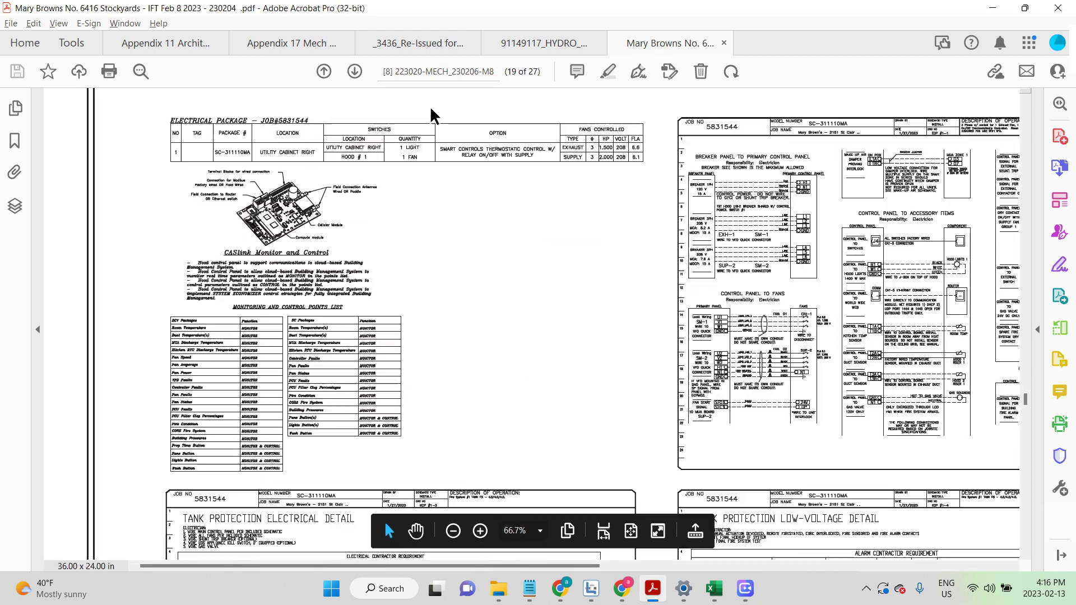
# Review the kitchen hood specifications, hanging angle assembly instructions and wiring diagram on sheet M-7.
pyautogui.click(326, 73)
pyautogui.scroll(-2, 421, 356)
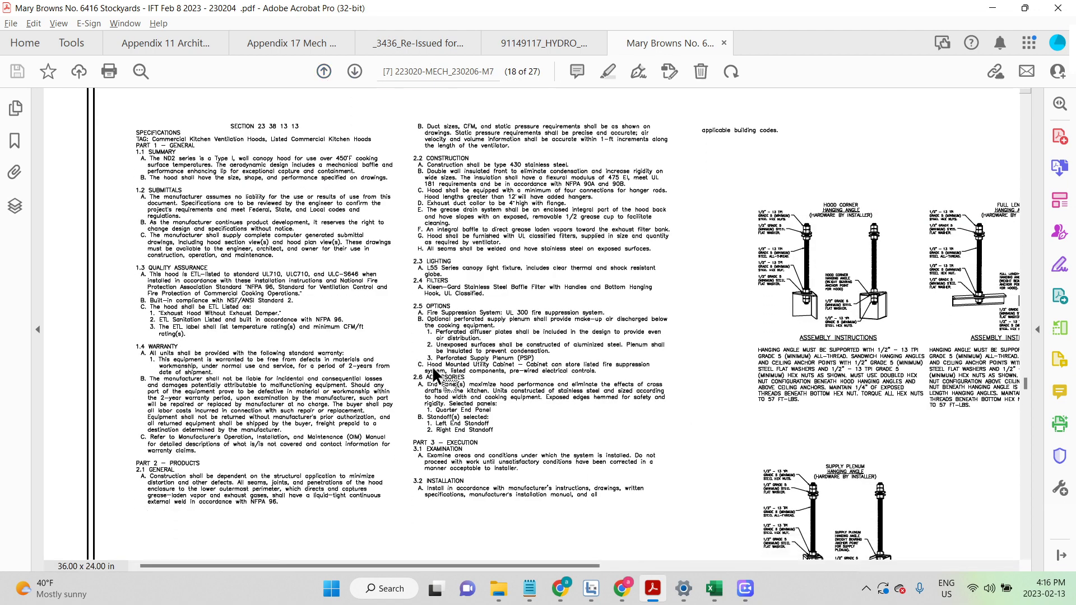
pyautogui.moveTo(508, 595)
pyautogui.click(519, 565)
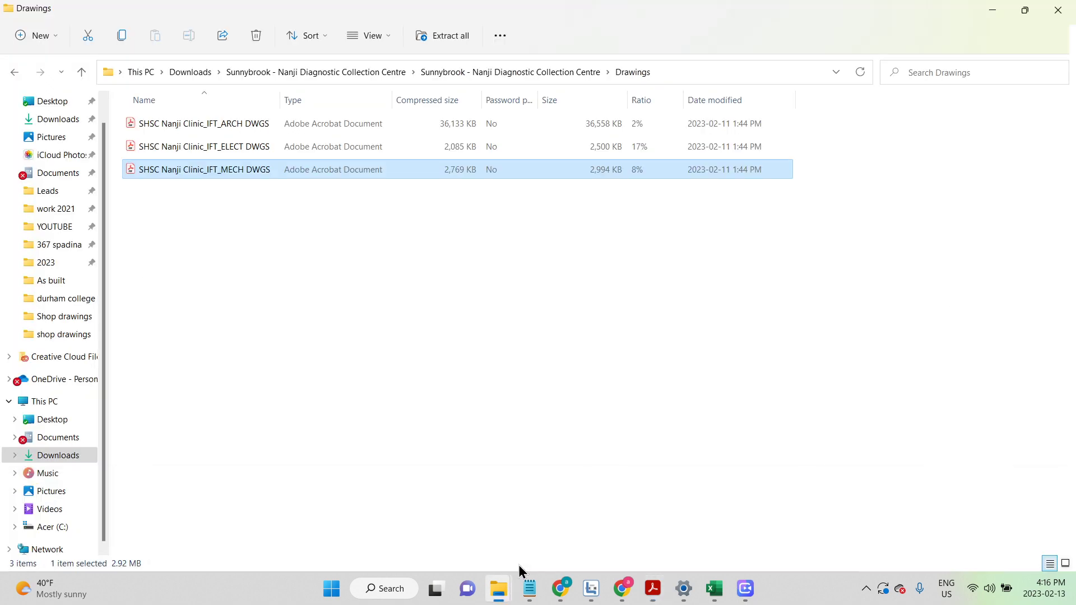
pyautogui.hotkey('alt', 'Tab')
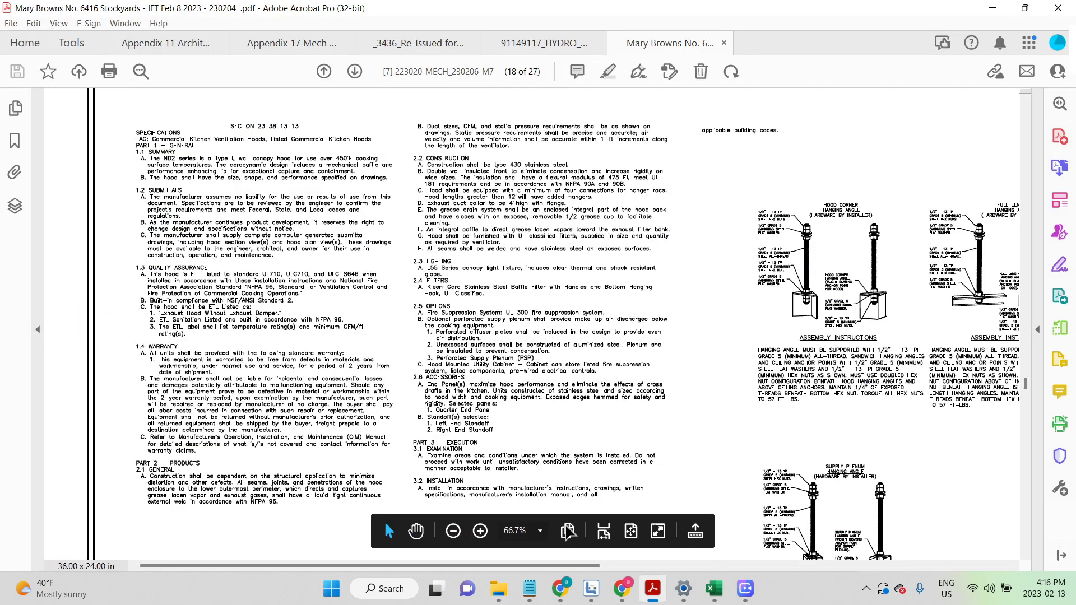
pyautogui.moveTo(577, 566); pyautogui.dragTo(899, 583)
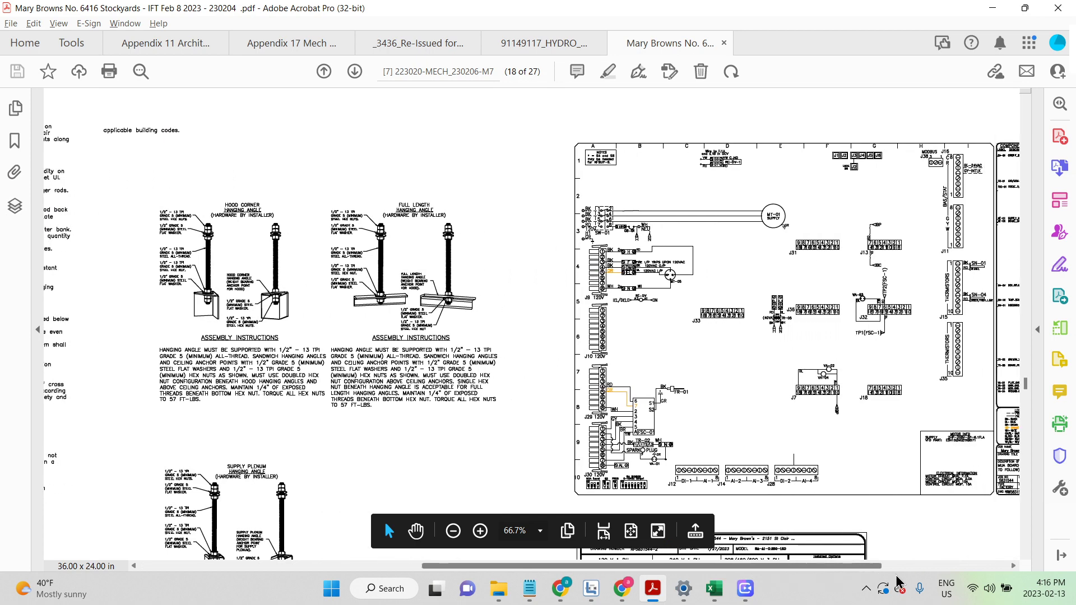
pyautogui.scroll(-2, 875, 539)
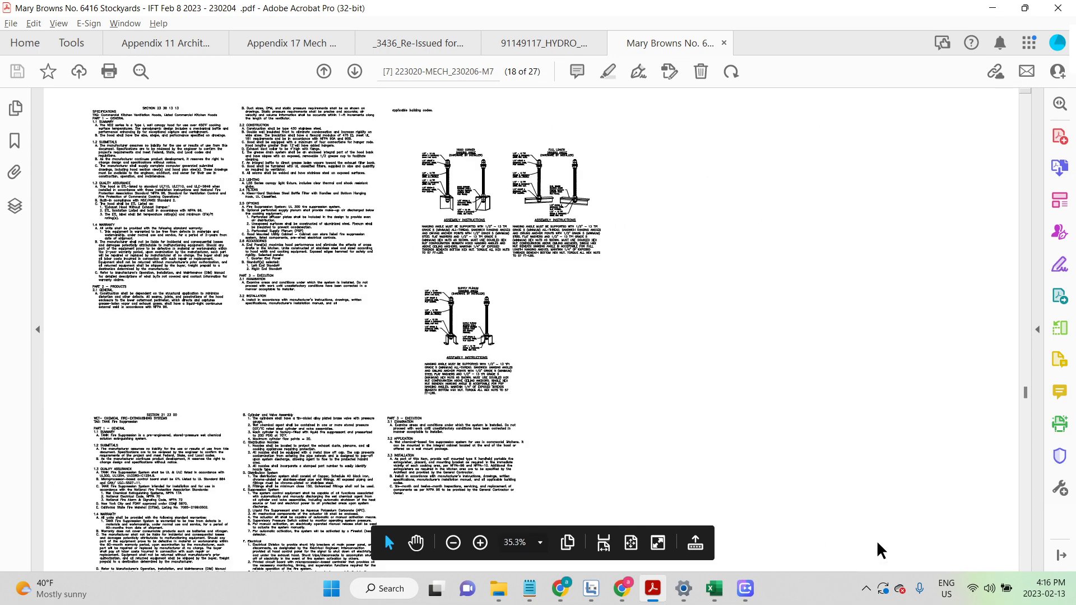
# Look over the hood section views, fire suppression layout and gas valve details on kitchen ventilation sheet M-6.
pyautogui.scroll(5, 588, 300)
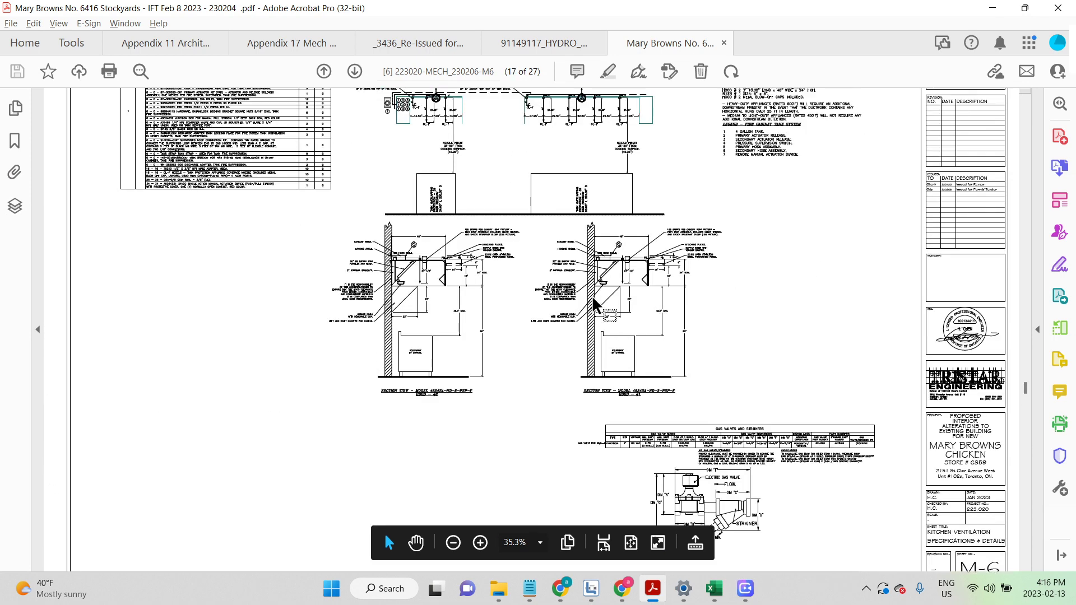
pyautogui.scroll(4, 591, 295)
pyautogui.scroll(-3, 592, 295)
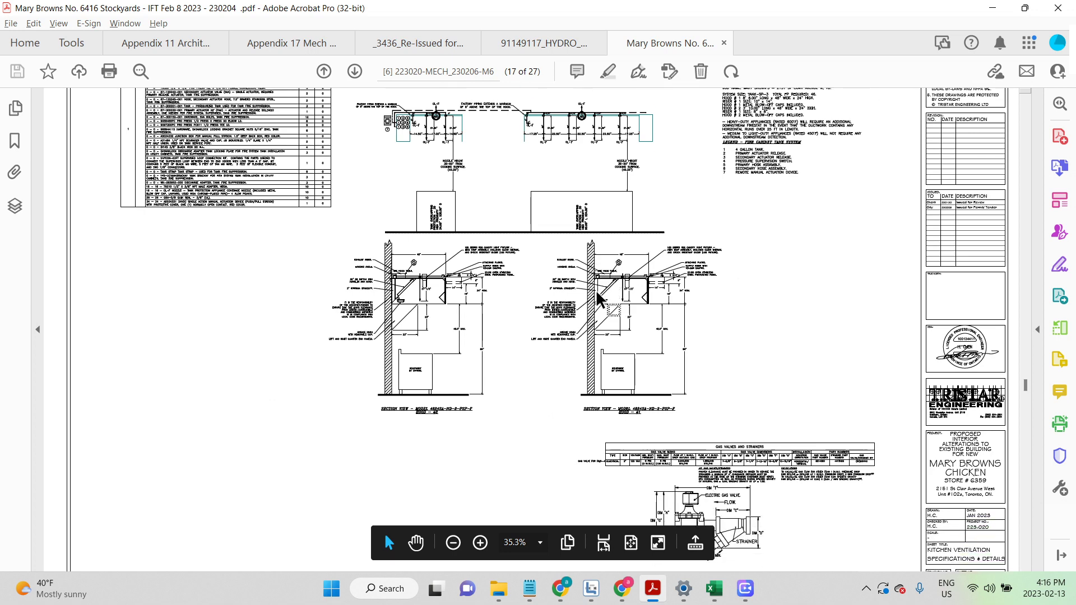
pyautogui.scroll(-1, 596, 290)
pyautogui.scroll(6, 571, 393)
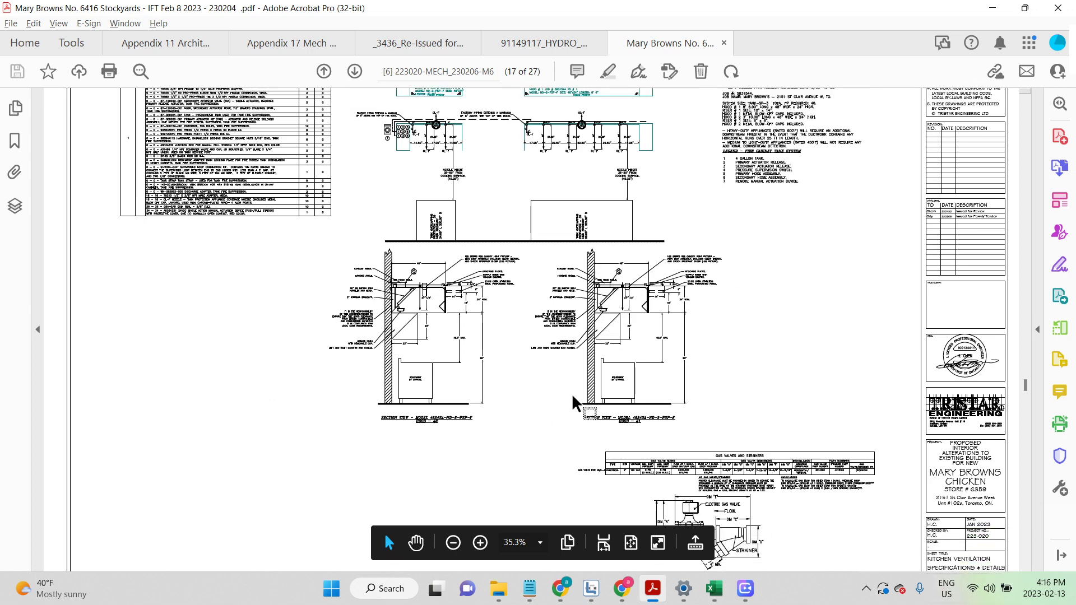
# Examine the exhaust fan and make-up air unit details on sheet M-5 and check its title block.
pyautogui.scroll(2, 573, 387)
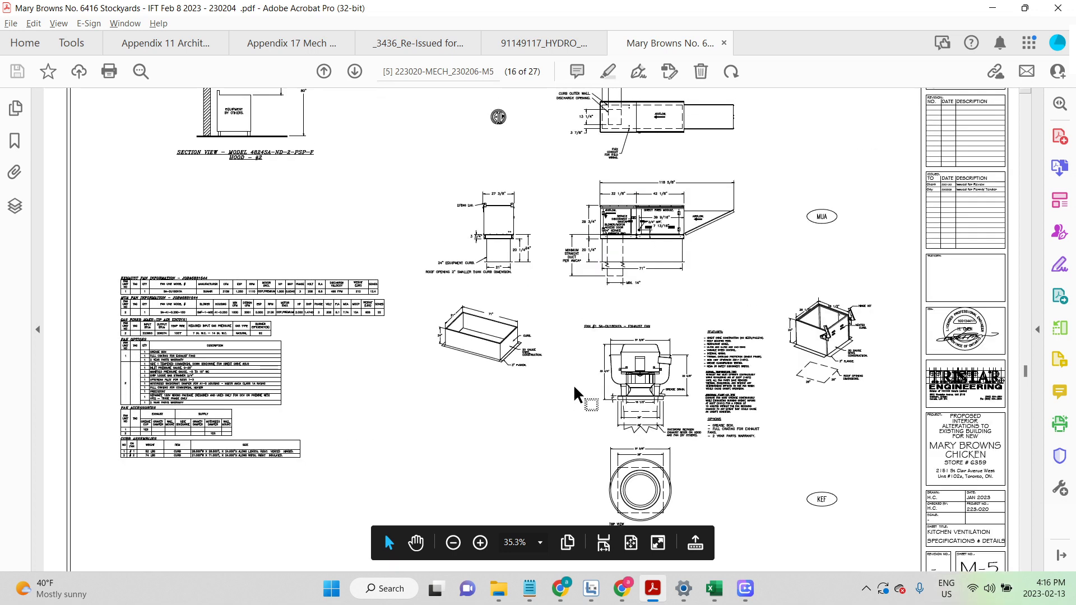
pyautogui.scroll(-2, 617, 401)
pyautogui.scroll(1, 969, 532)
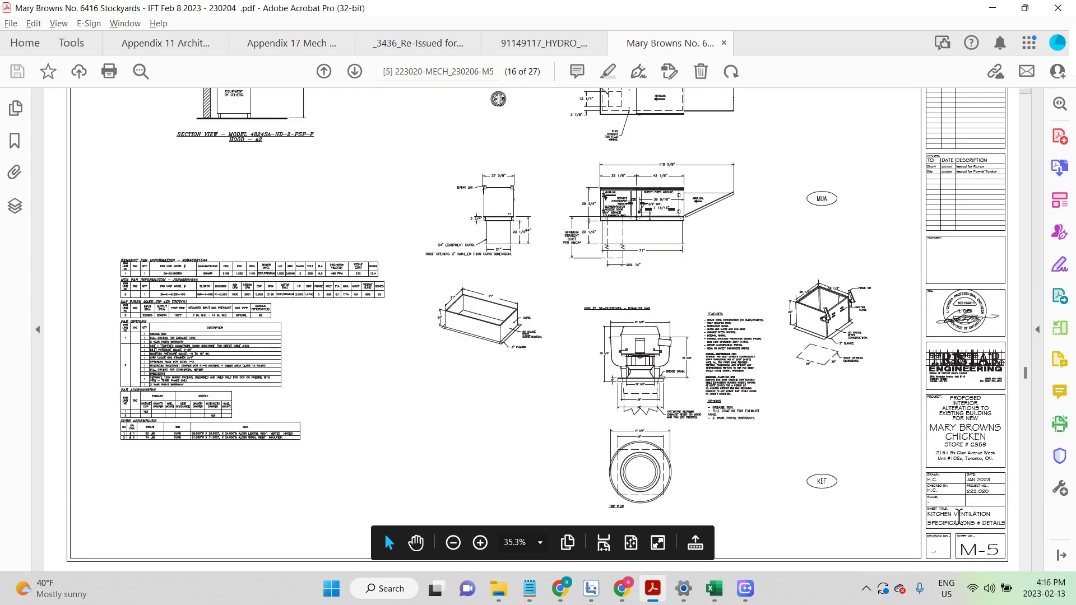
pyautogui.scroll(4, 737, 431)
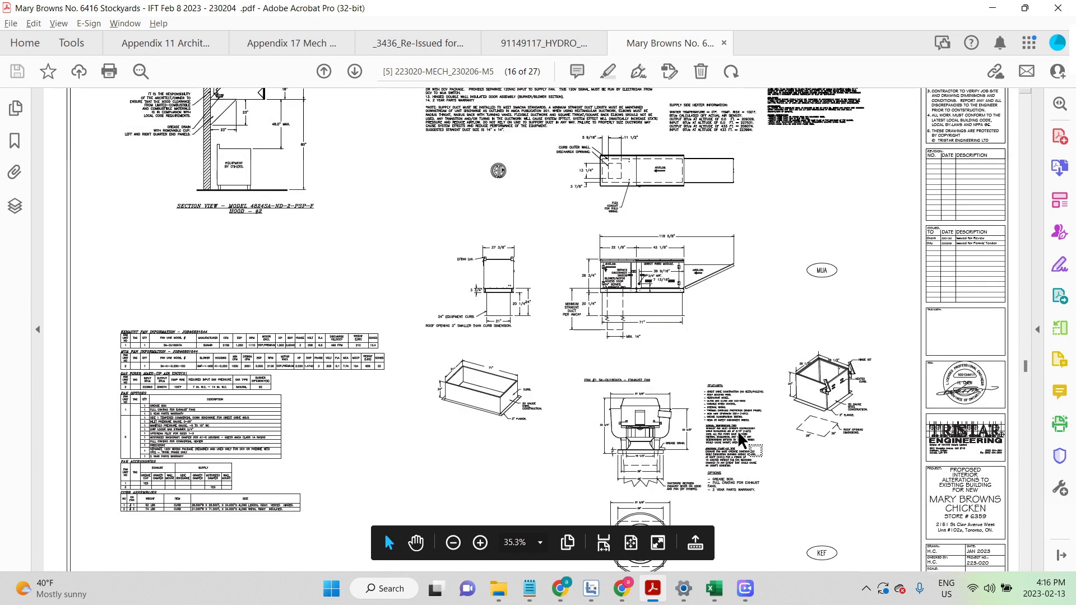
# Review the hood plan and section views on sheet M-4 and the HVAC layout and roof plan on sheet M-3.
pyautogui.scroll(10, 741, 429)
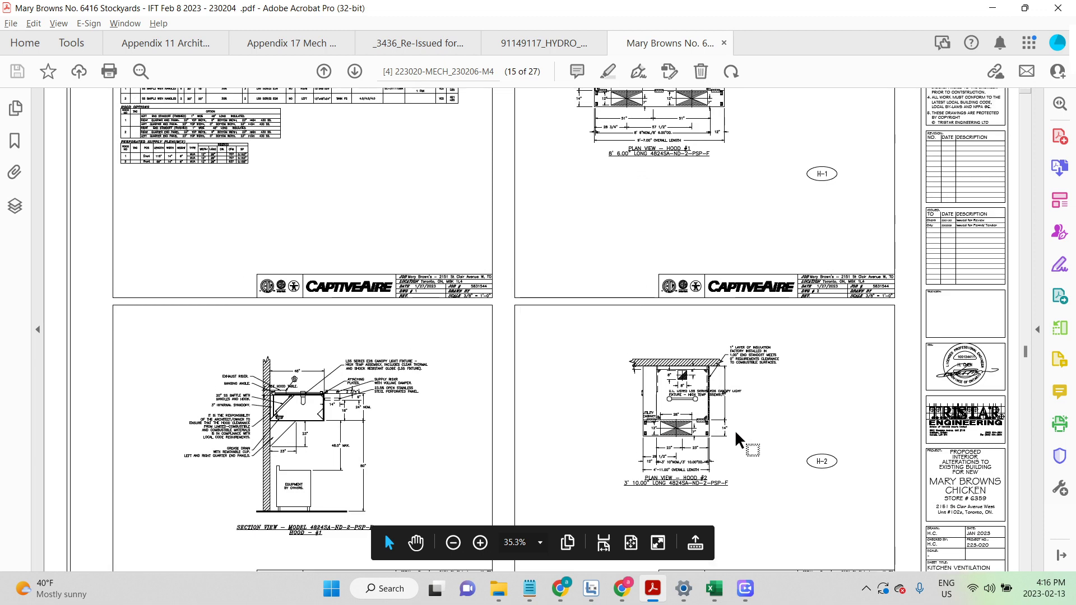
pyautogui.scroll(10, 734, 431)
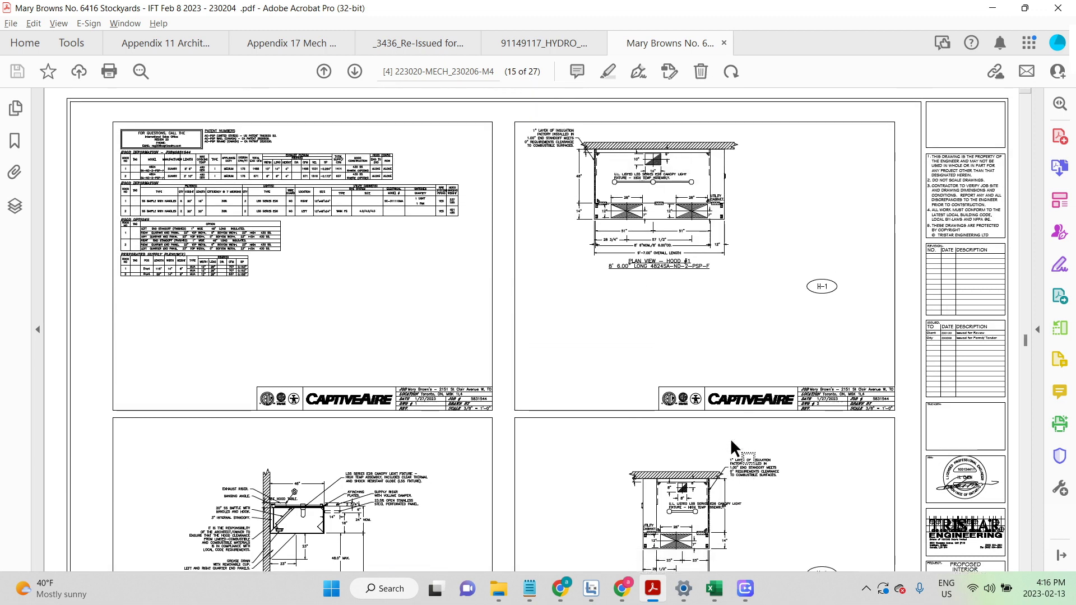
pyautogui.scroll(1, 731, 446)
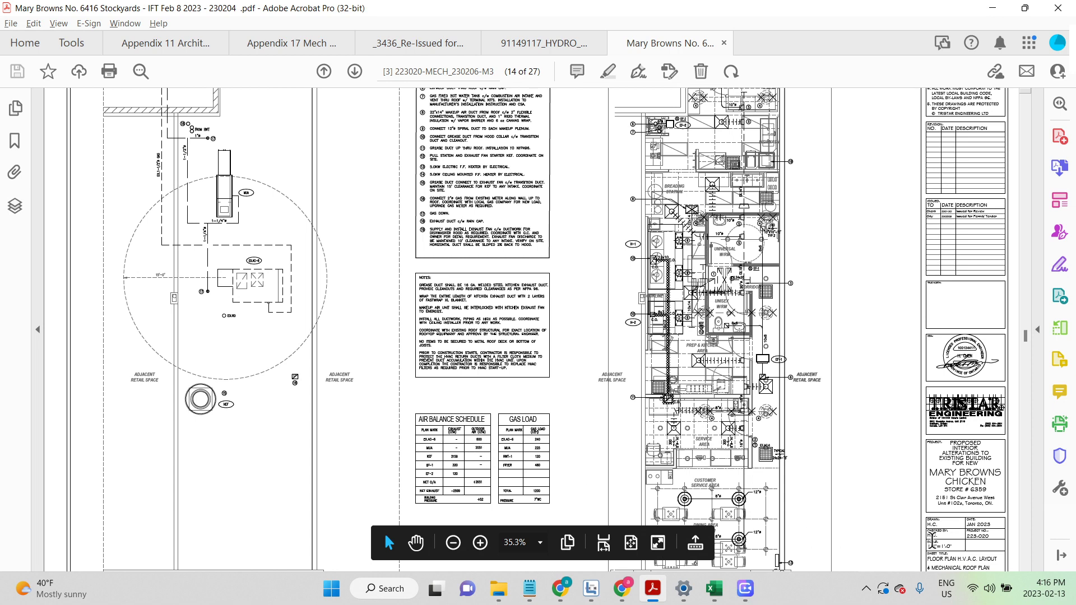
pyautogui.scroll(-1, 935, 541)
pyautogui.scroll(5, 684, 432)
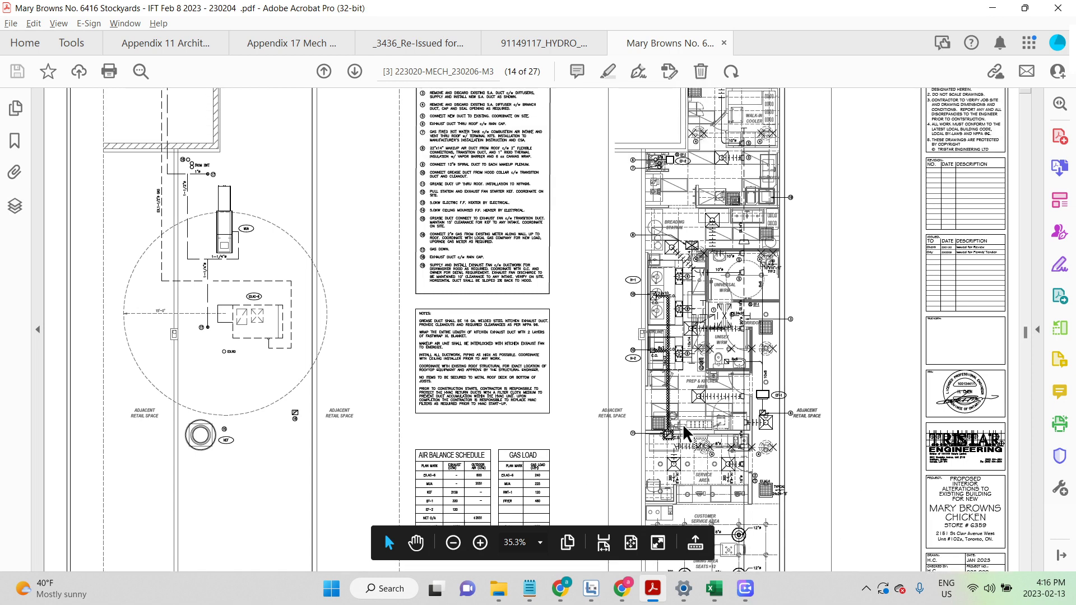
# Examine the plumbing and drainage layouts and the keyed notes on sheet M-2.
pyautogui.scroll(3, 684, 432)
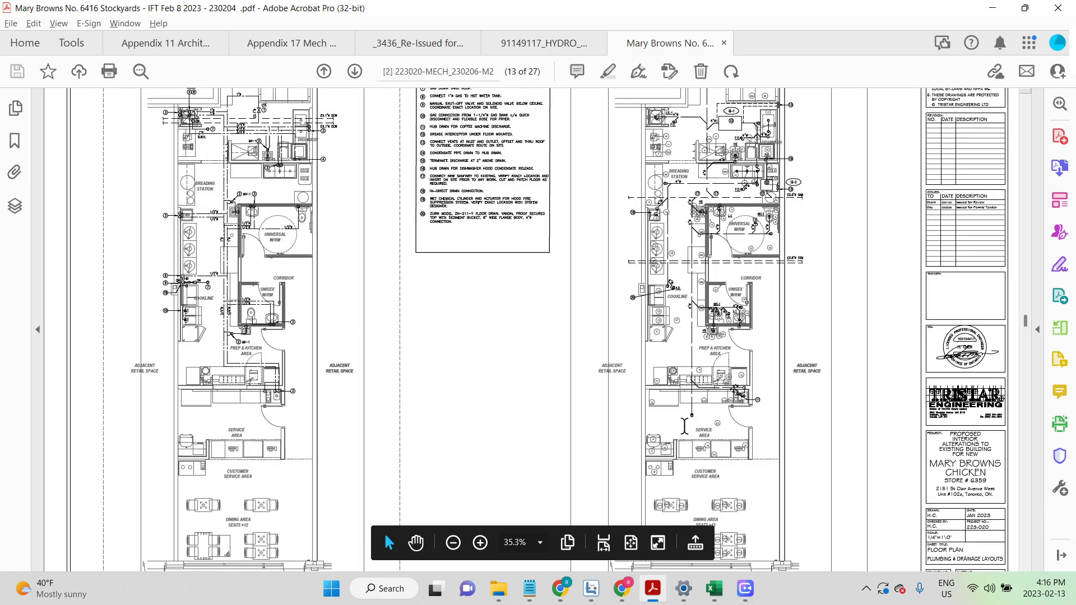
pyautogui.scroll(-1, 684, 426)
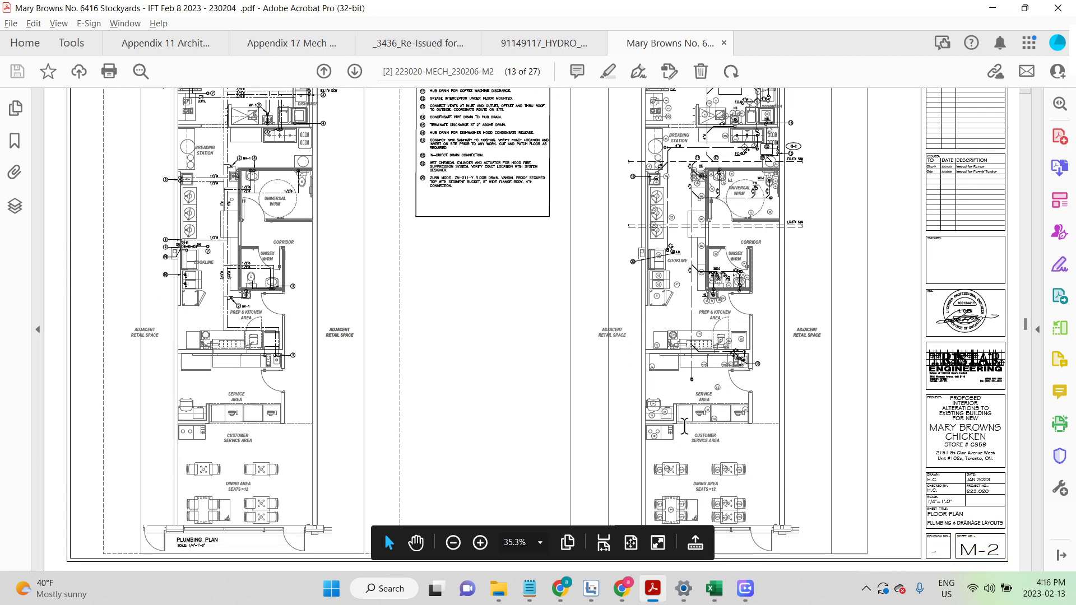
pyautogui.scroll(4, 684, 426)
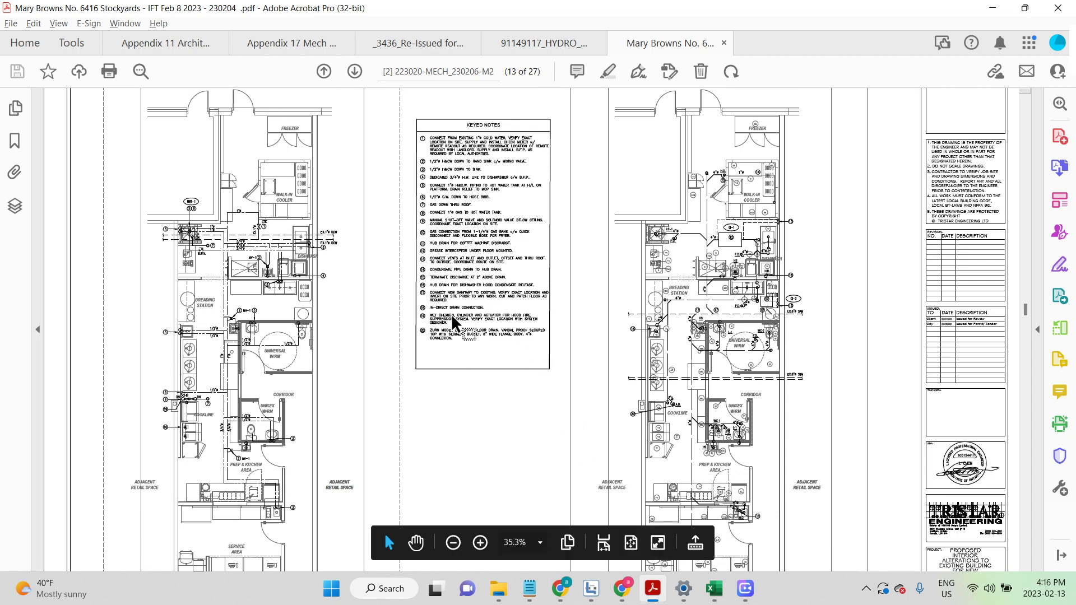
pyautogui.scroll(1, 456, 346)
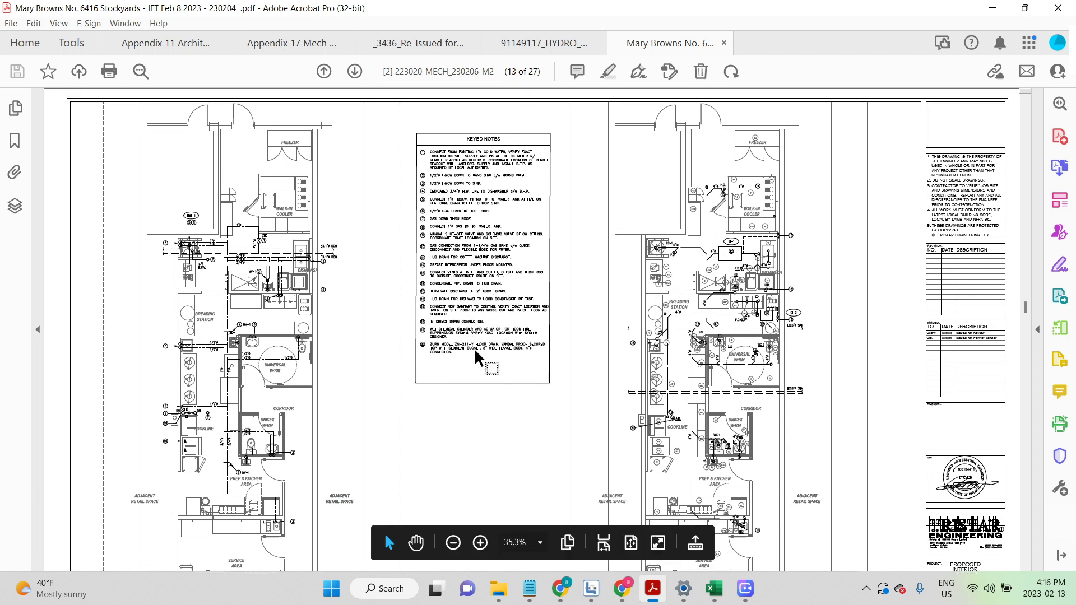
# Read the mechanical specifications, water heater detail, equipment schedules and grease interceptor calculation on sheet M-1 up close.
pyautogui.scroll(2, 474, 347)
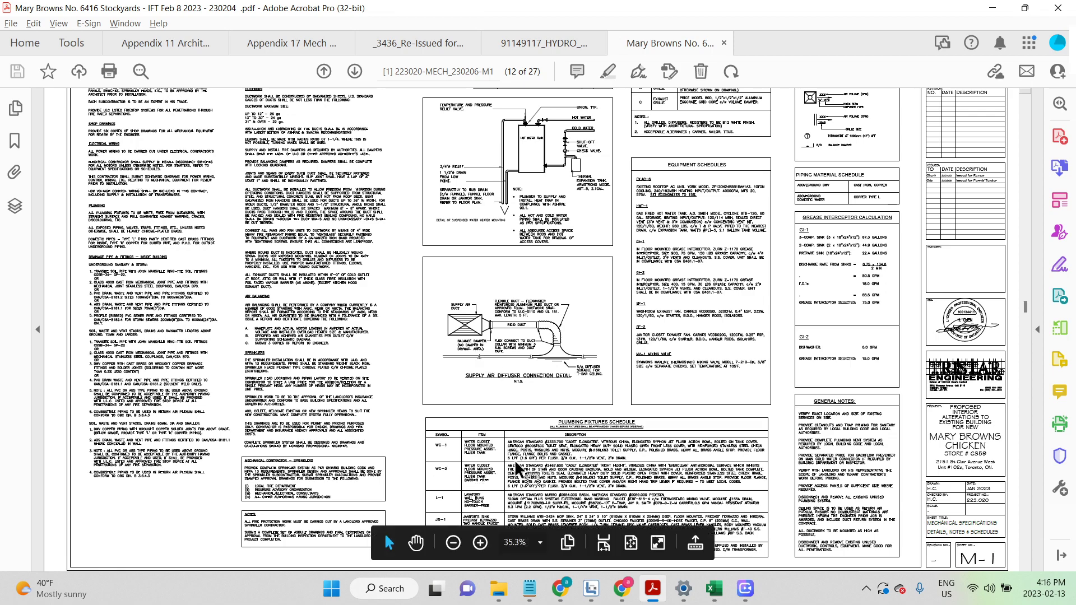
pyautogui.scroll(-3, 515, 460)
pyautogui.scroll(2, 575, 455)
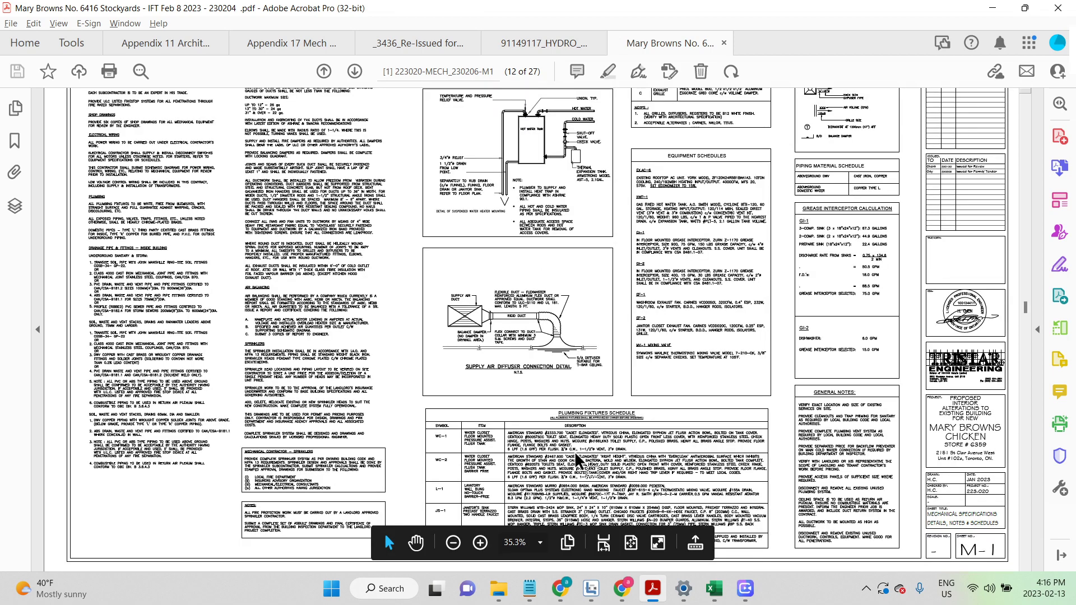
pyautogui.scroll(2, 574, 452)
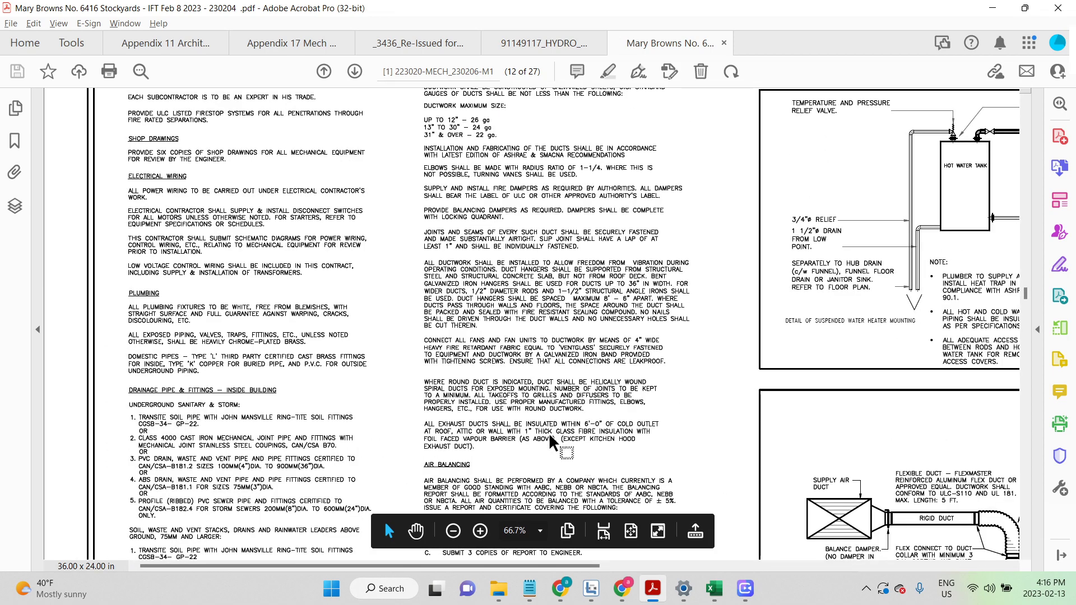
pyautogui.moveTo(563, 567); pyautogui.dragTo(859, 567)
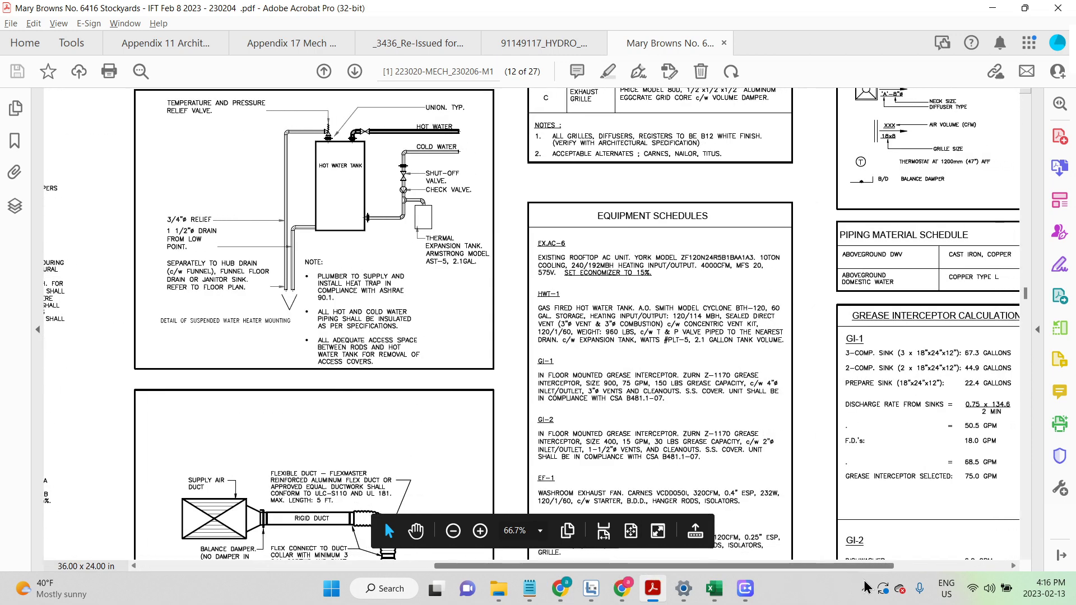
pyautogui.scroll(-1, 1068, 379)
pyautogui.click(1032, 554)
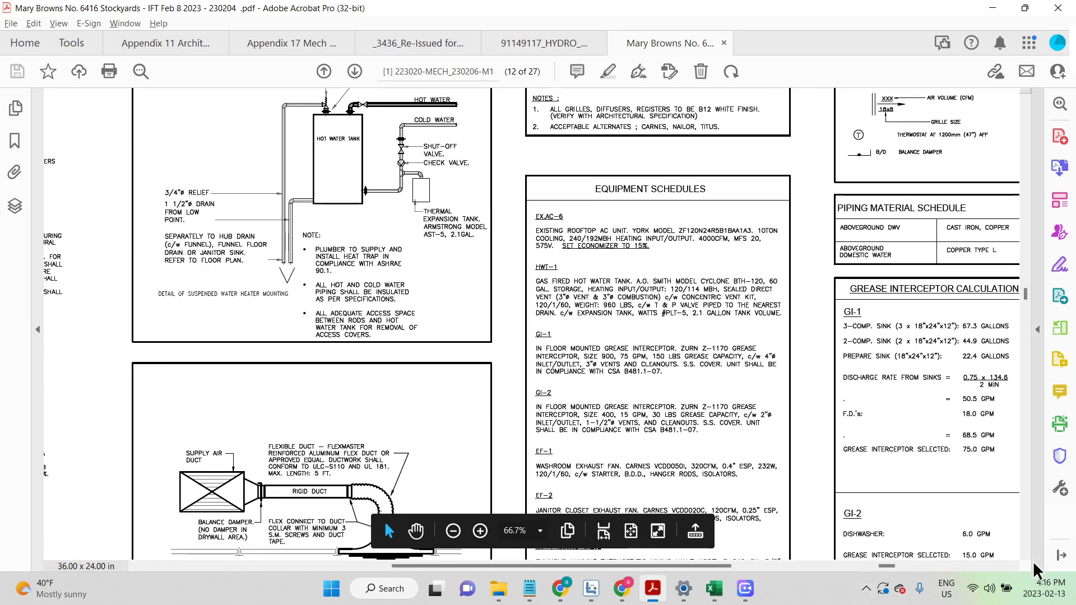
pyautogui.click(908, 330)
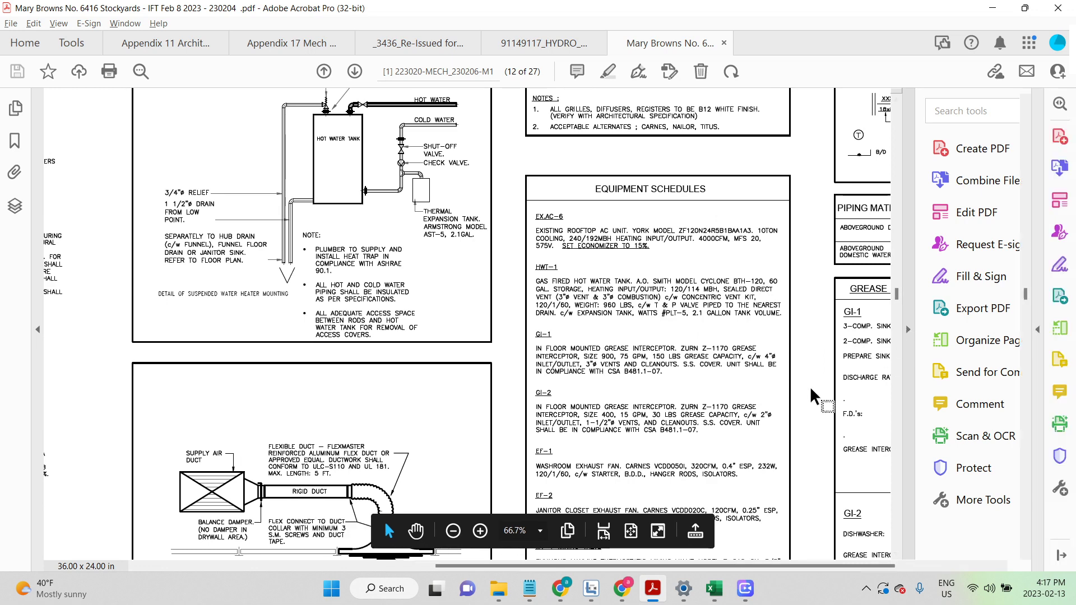
# Jump ahead to the M-9 equipment schedule, page back to sheet M-1 and view its plumbing fixture and diffuser grille schedules.
pyautogui.scroll(-20, 811, 386)
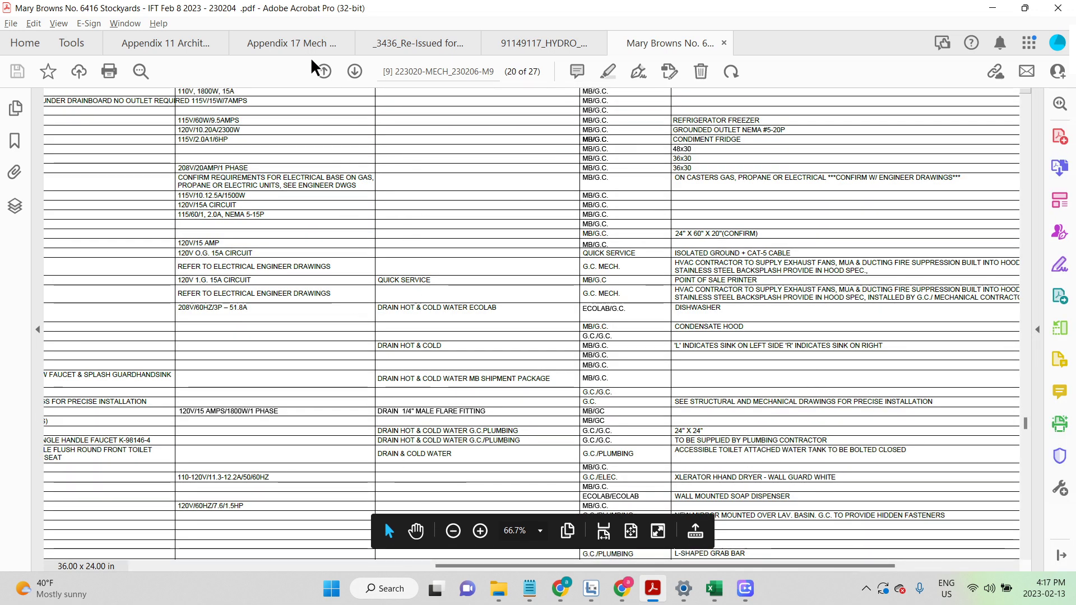
pyautogui.click(323, 71)
pyautogui.click(322, 70)
pyautogui.click(323, 71)
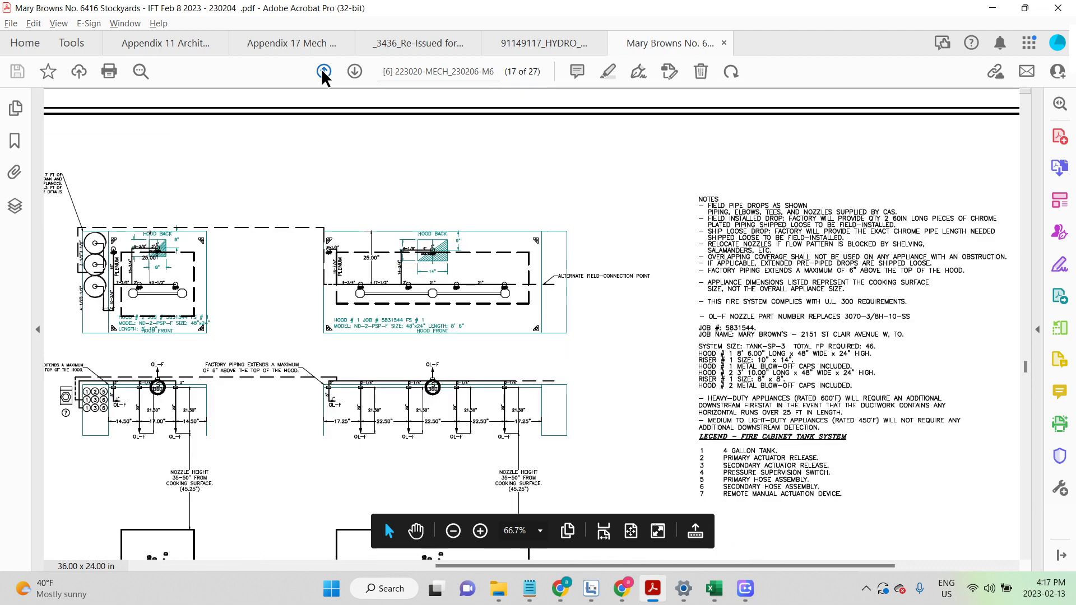
pyautogui.click(322, 71)
pyautogui.click(324, 70)
pyautogui.click(324, 71)
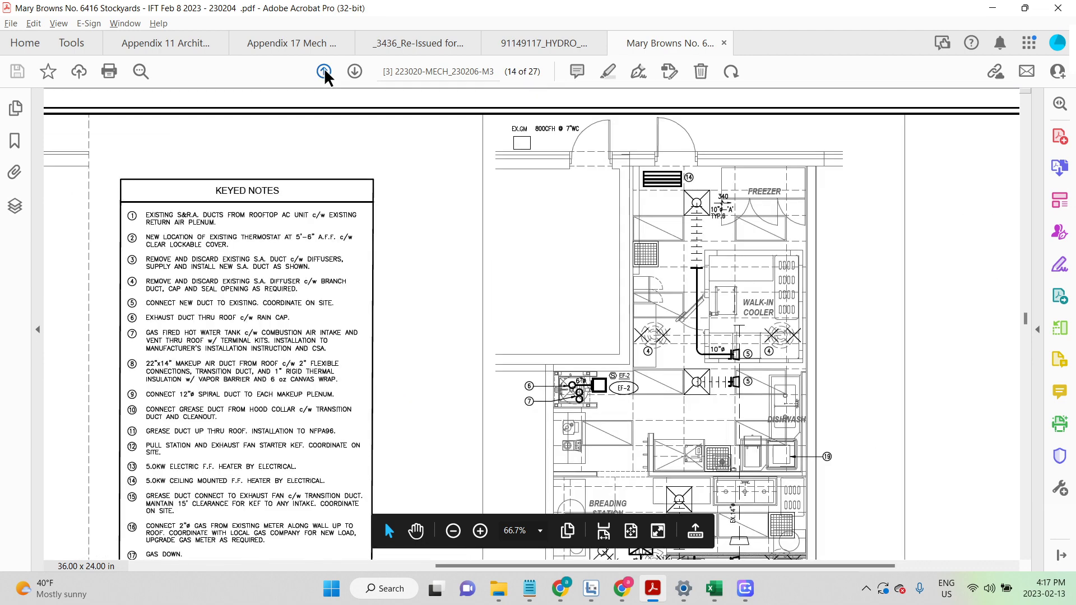
pyautogui.click(324, 70)
pyautogui.click(324, 71)
pyautogui.scroll(-3, 521, 306)
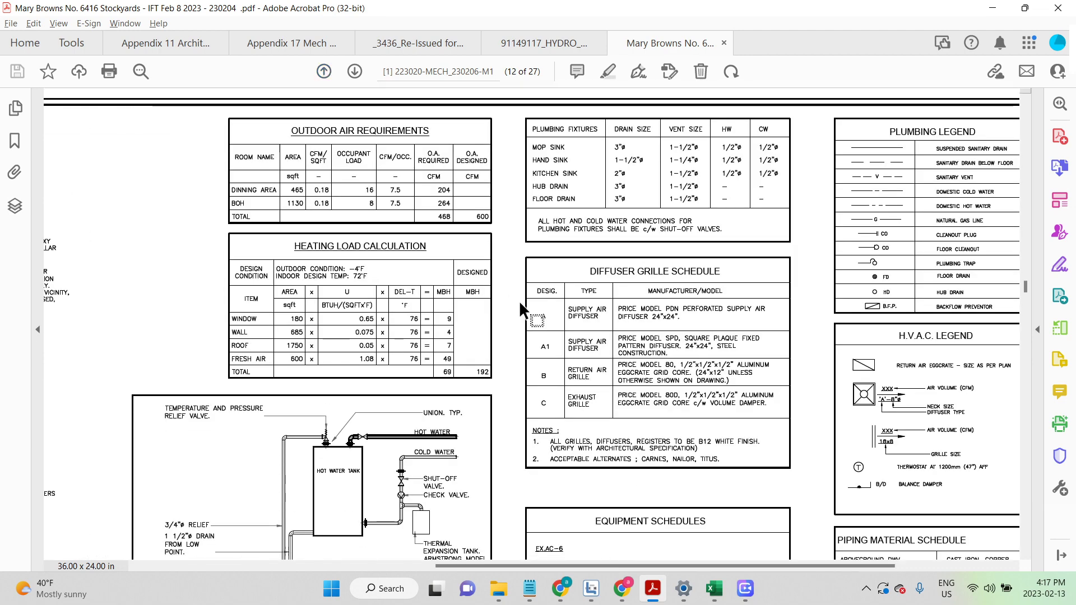
pyautogui.scroll(-1, 525, 318)
# Page back from the M-9 equipment schedule through the hood, structural and washroom elevation sheets to the door schedule on sheet A1.3.
pyautogui.scroll(-20, 526, 317)
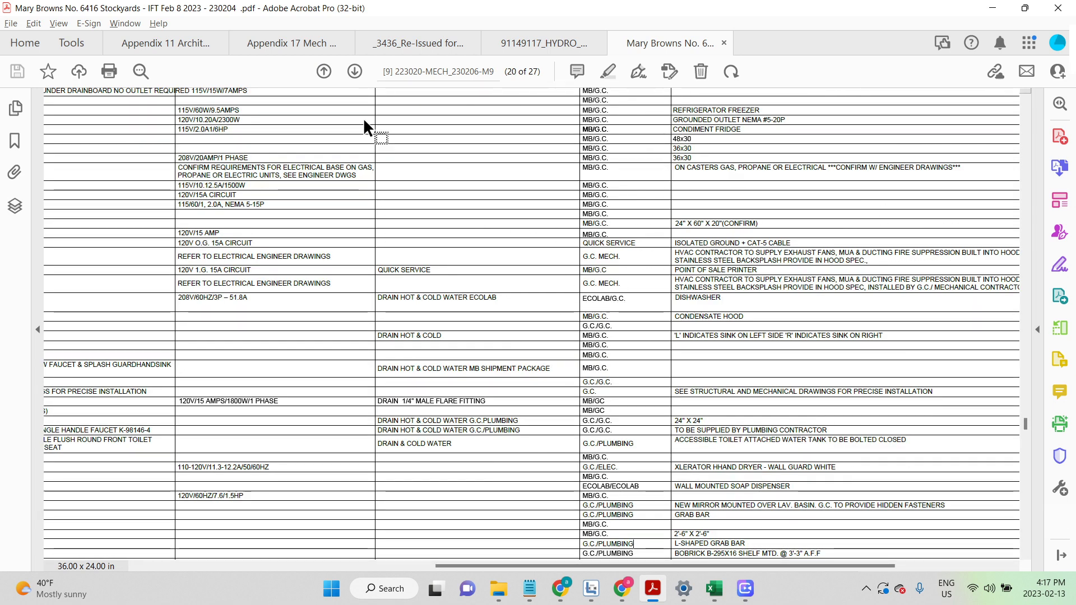
pyautogui.click(324, 73)
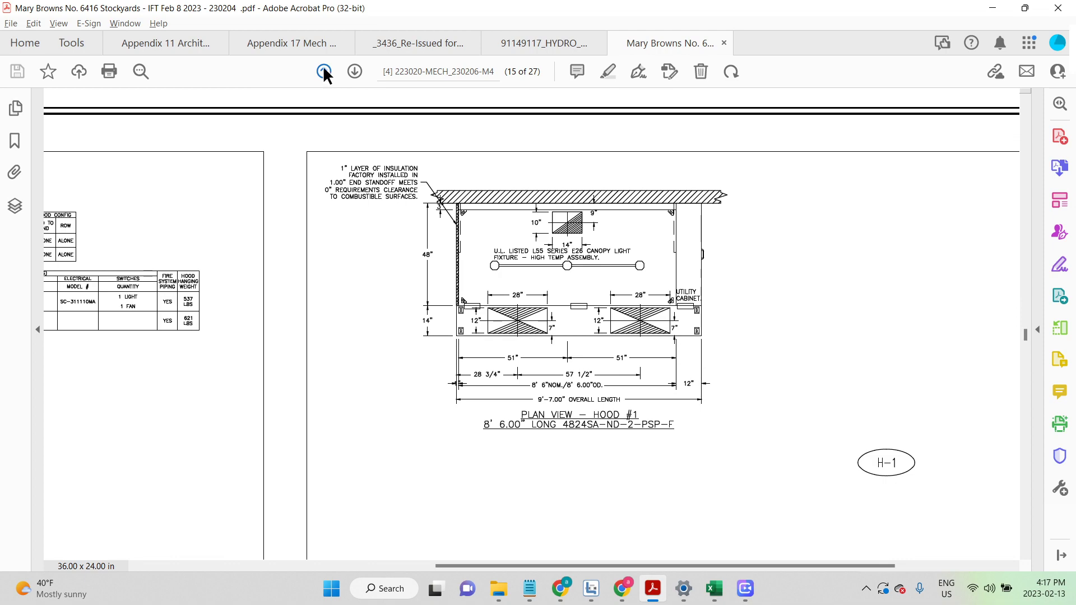
pyautogui.scroll(-2, 325, 73)
pyautogui.click(324, 71)
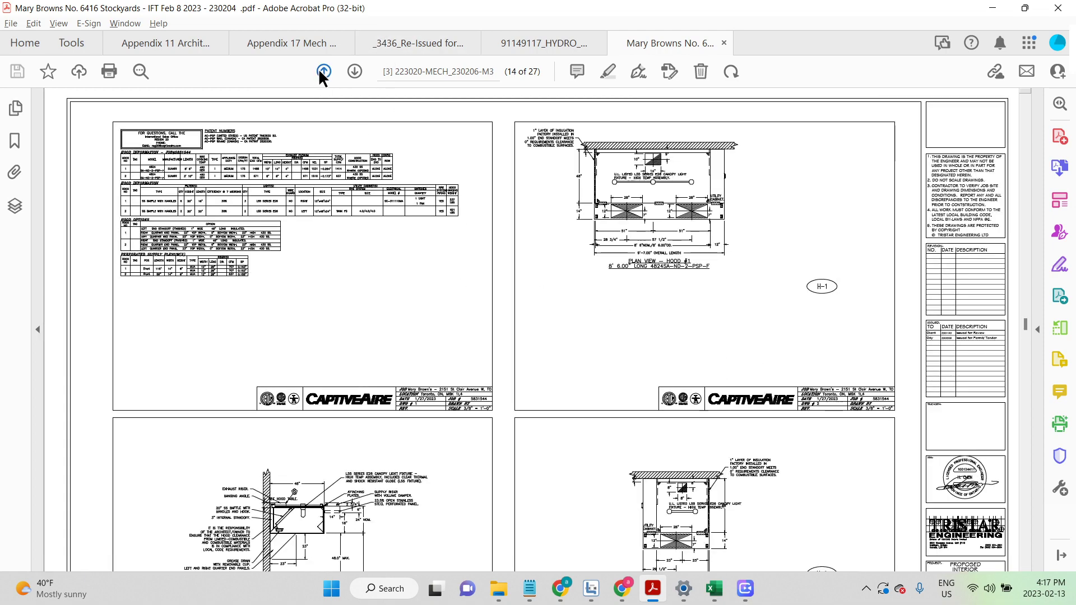
pyautogui.click(324, 71)
pyautogui.click(324, 71)
pyautogui.click(324, 71)
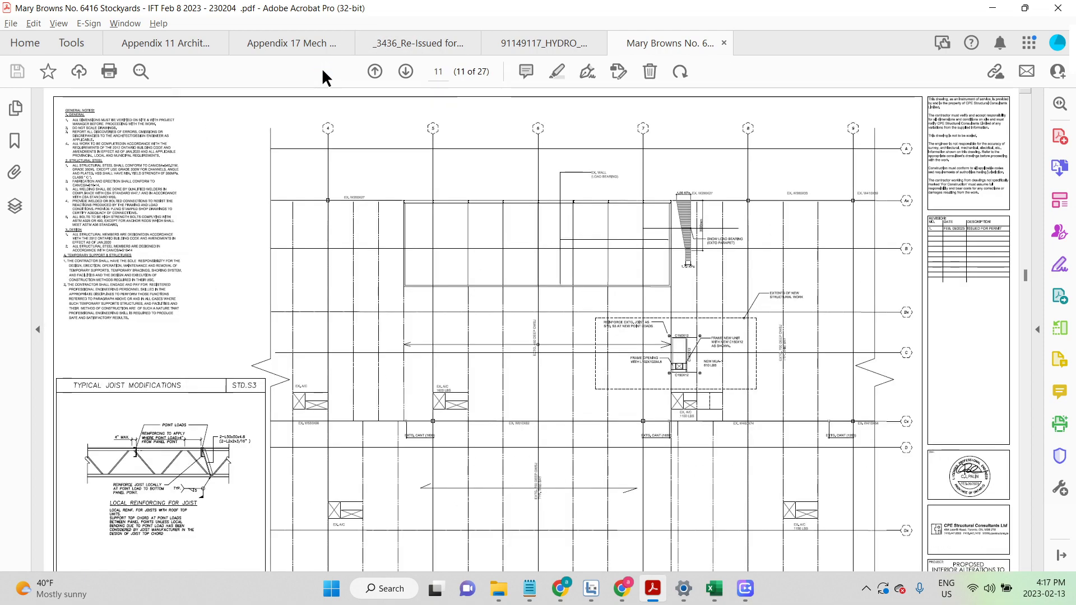
pyautogui.click(375, 75)
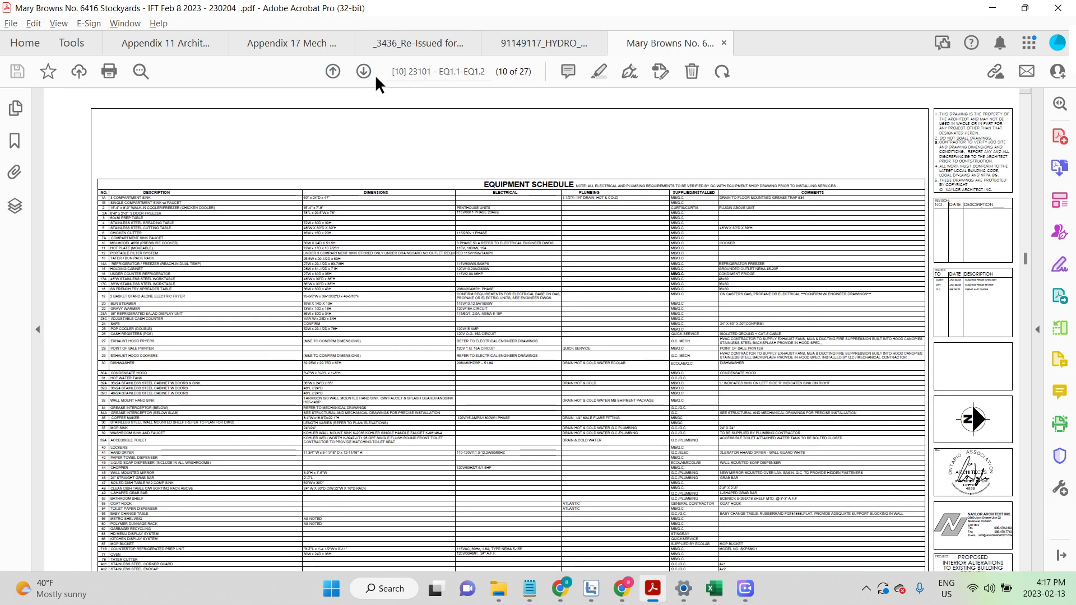
pyautogui.click(335, 71)
pyautogui.click(342, 69)
pyautogui.click(341, 69)
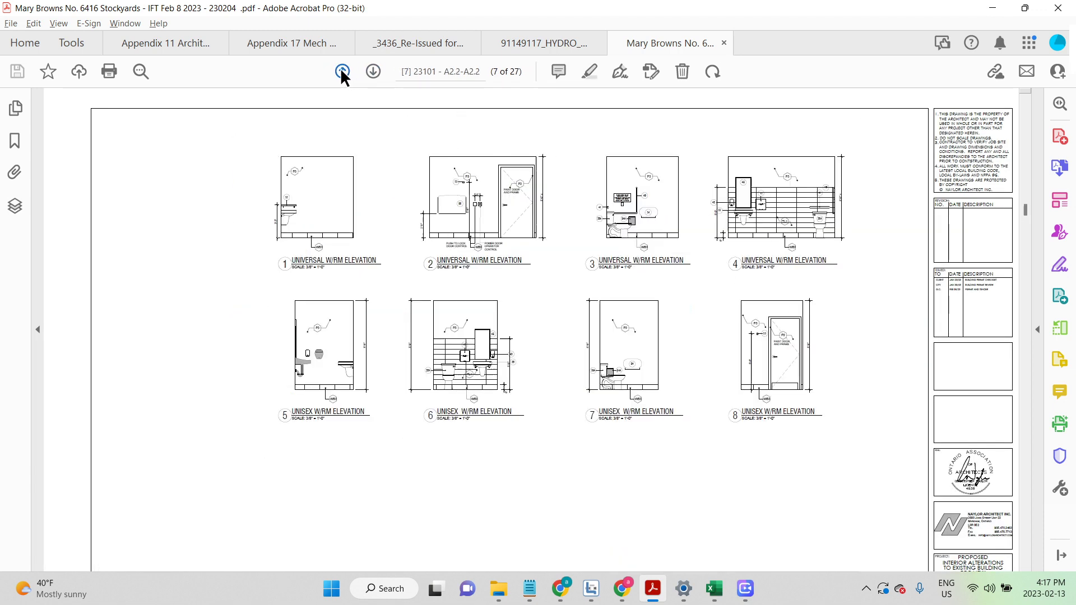
pyautogui.click(340, 69)
pyautogui.click(341, 68)
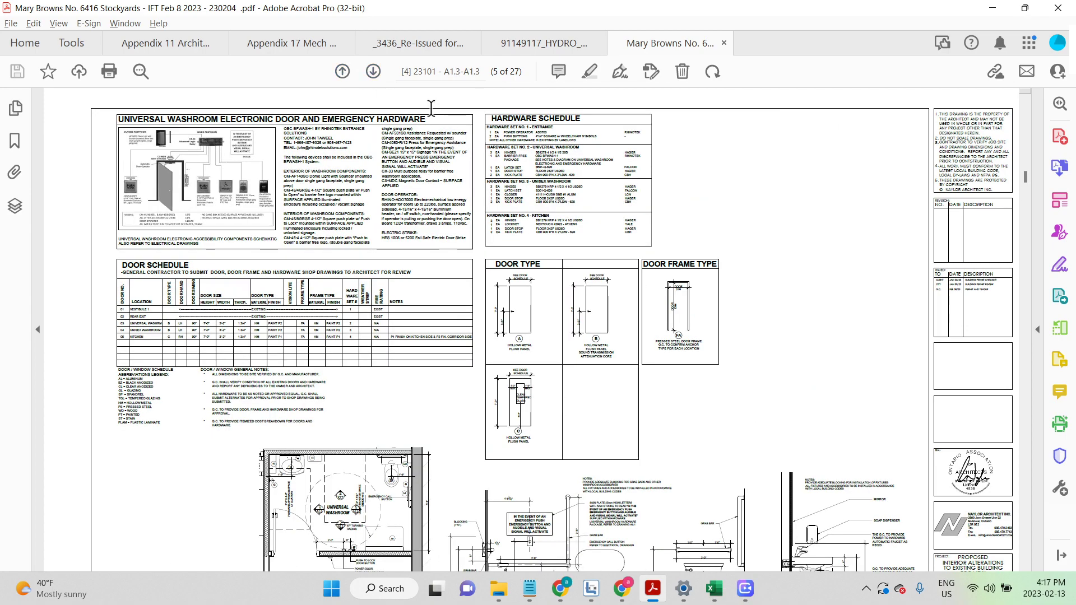
# Page forward through the EQ1.1 and EQ1.2 equipment sheets and the structural plan to mechanical sheet M-1.
pyautogui.click(371, 73)
pyautogui.click(371, 74)
pyautogui.click(371, 73)
pyautogui.click(371, 73)
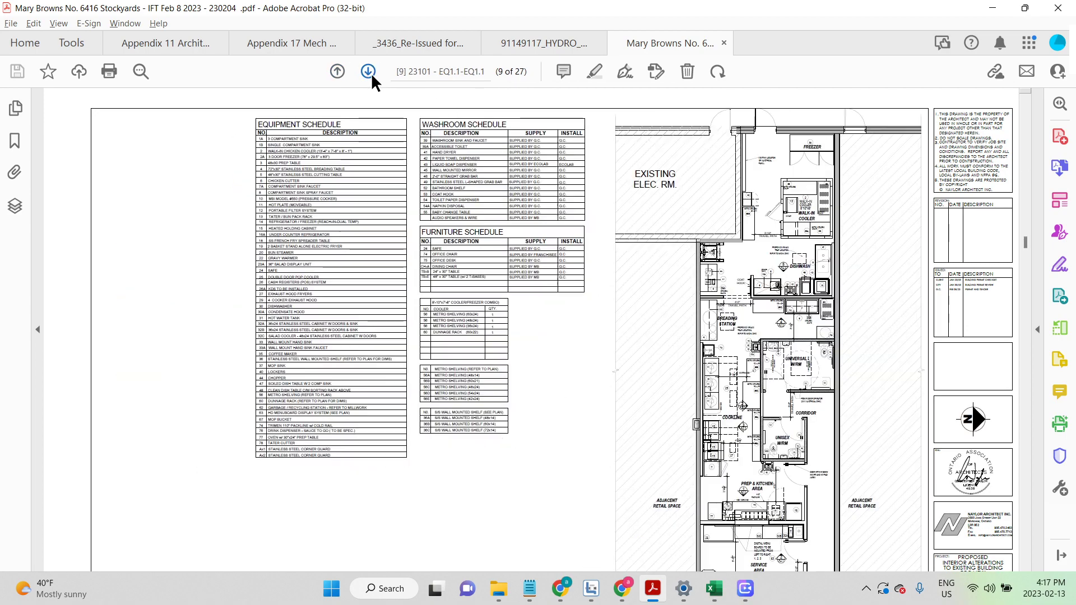
pyautogui.click(371, 73)
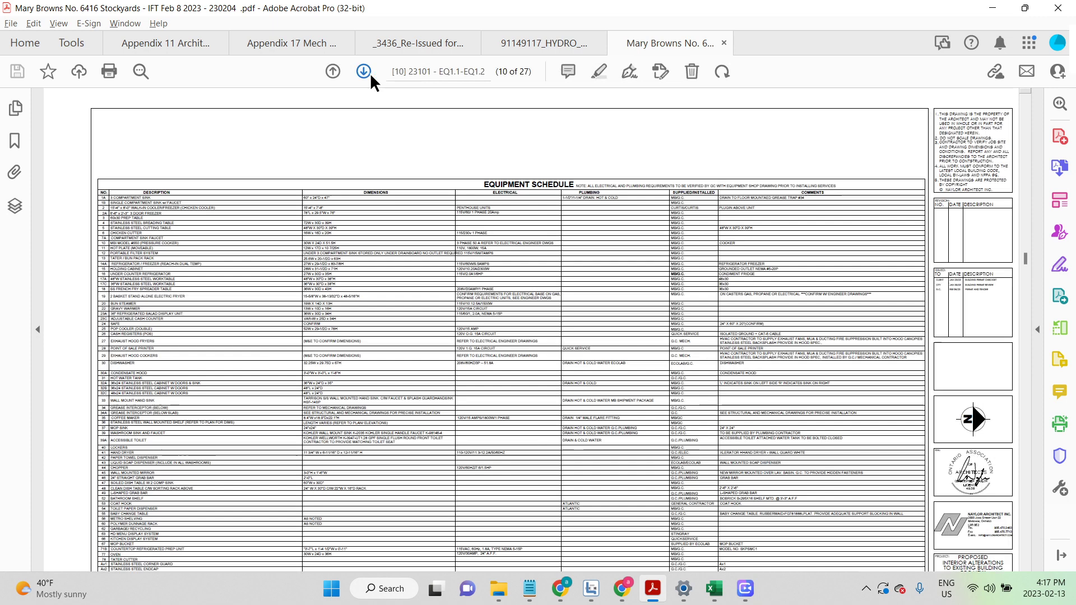
pyautogui.click(370, 72)
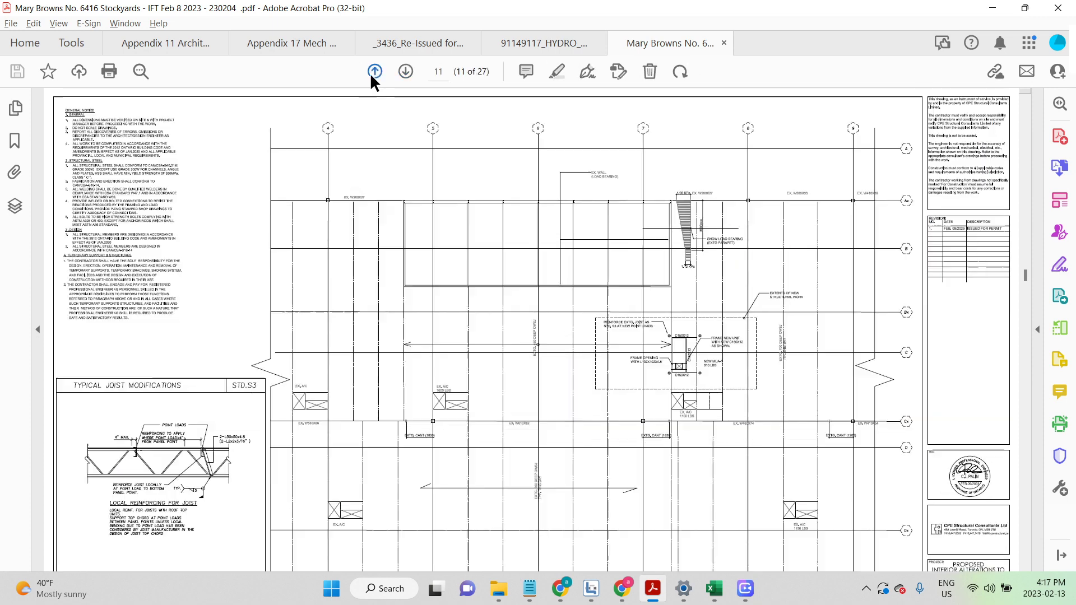
pyautogui.click(370, 73)
pyautogui.click(370, 73)
pyautogui.click(371, 73)
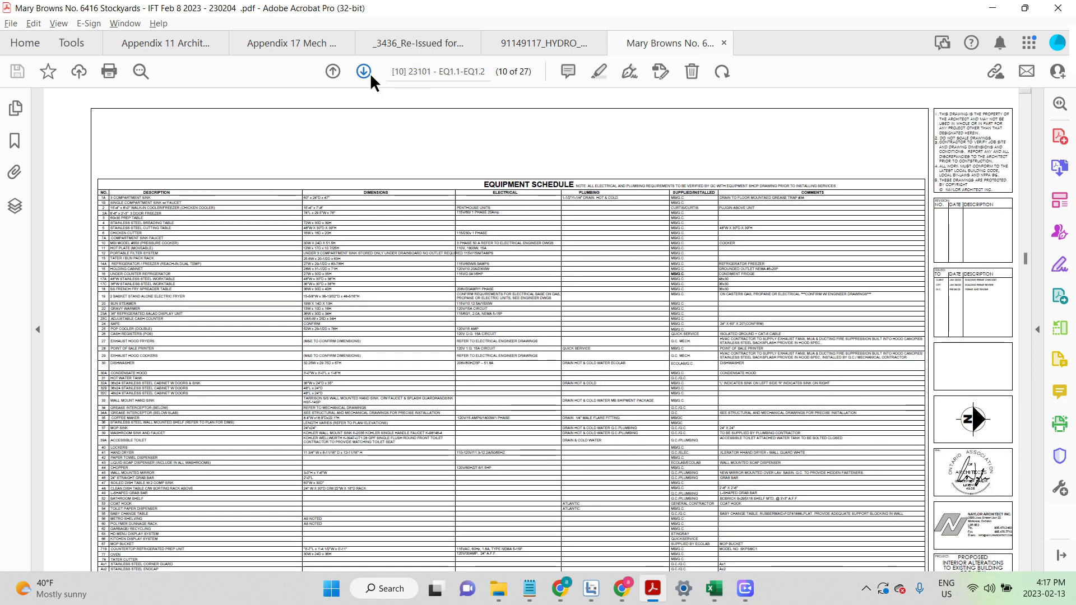
pyautogui.click(369, 73)
pyautogui.click(409, 73)
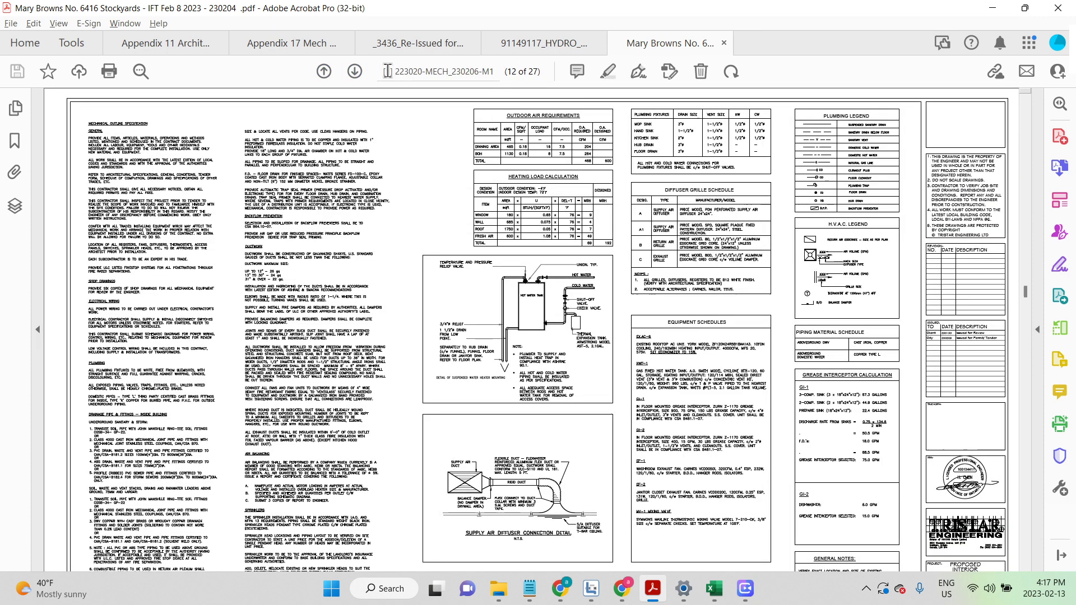
pyautogui.click(353, 70)
# Enlarge sheet M-1 to 75% and read its plumbing, drainage, ductwork, air balancing and sprinkler specifications.
pyautogui.scroll(-3, 515, 375)
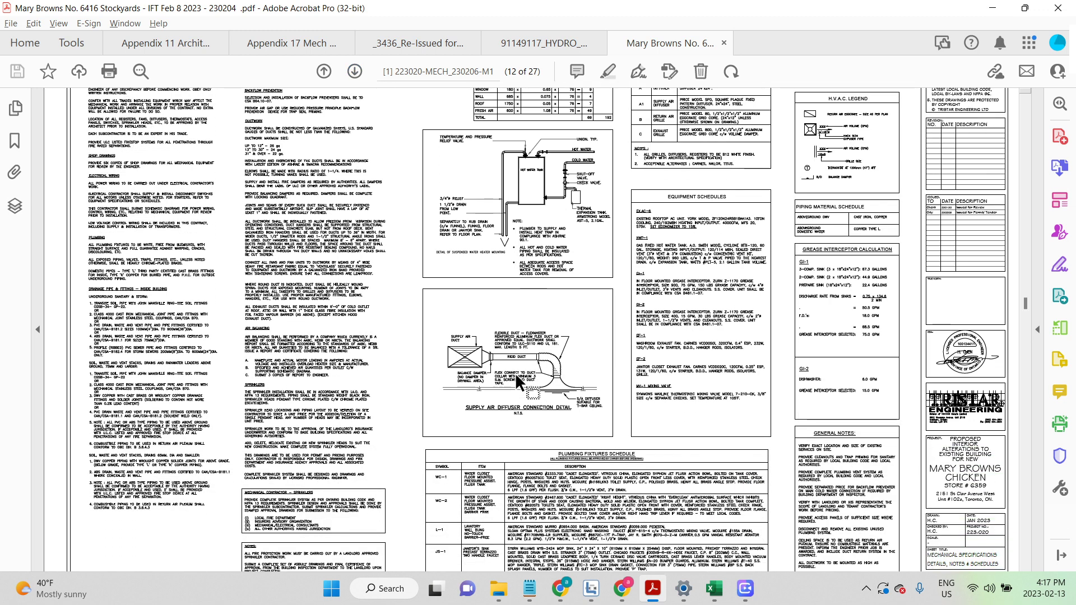
pyautogui.scroll(-1, 593, 355)
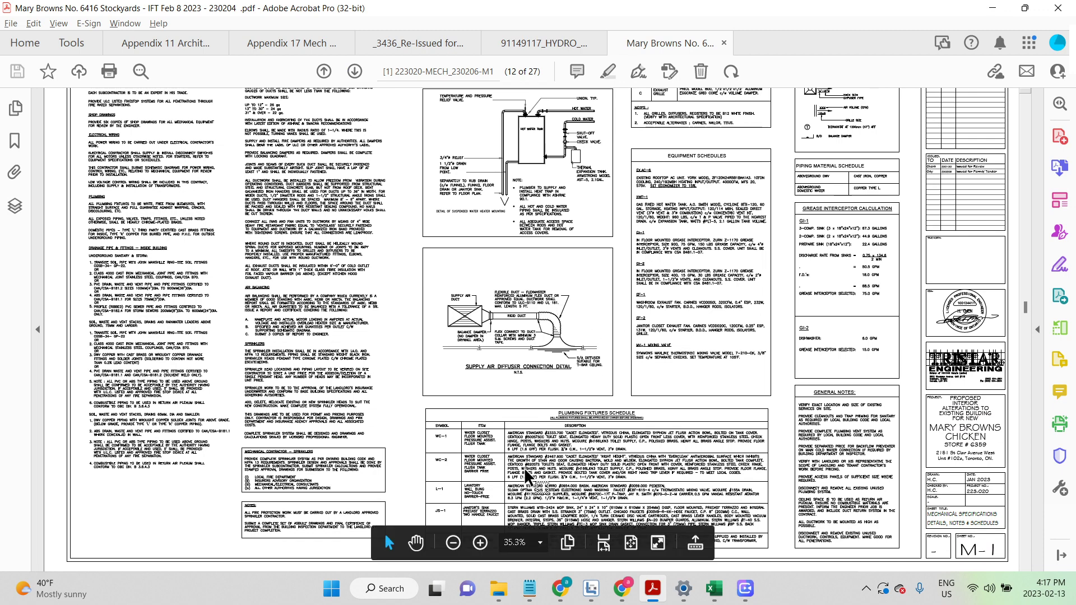
pyautogui.click(480, 542)
pyautogui.click(483, 531)
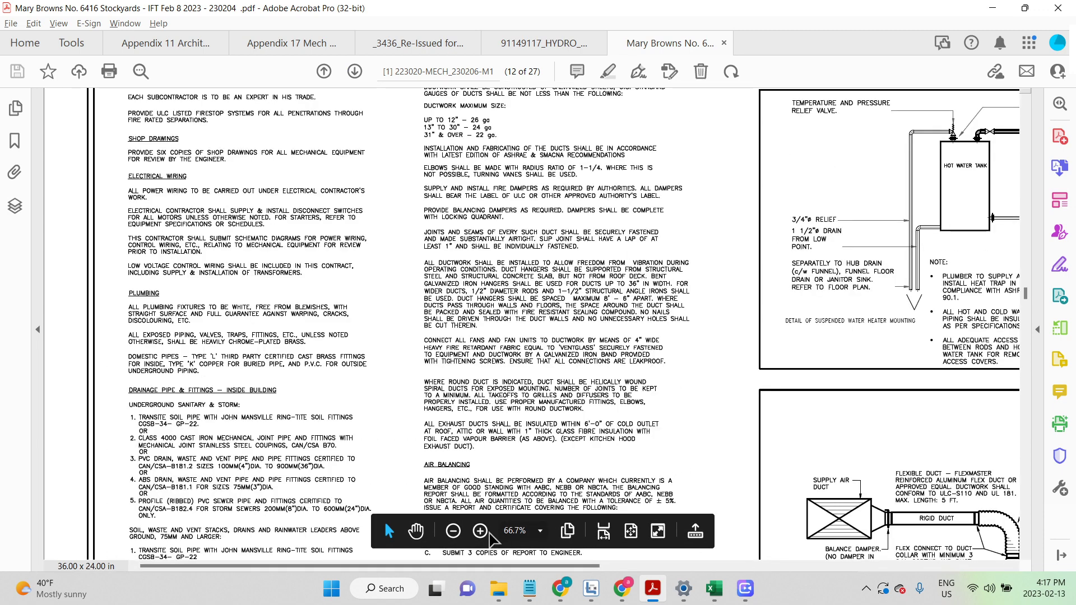
pyautogui.click(480, 530)
pyautogui.scroll(-5, 726, 494)
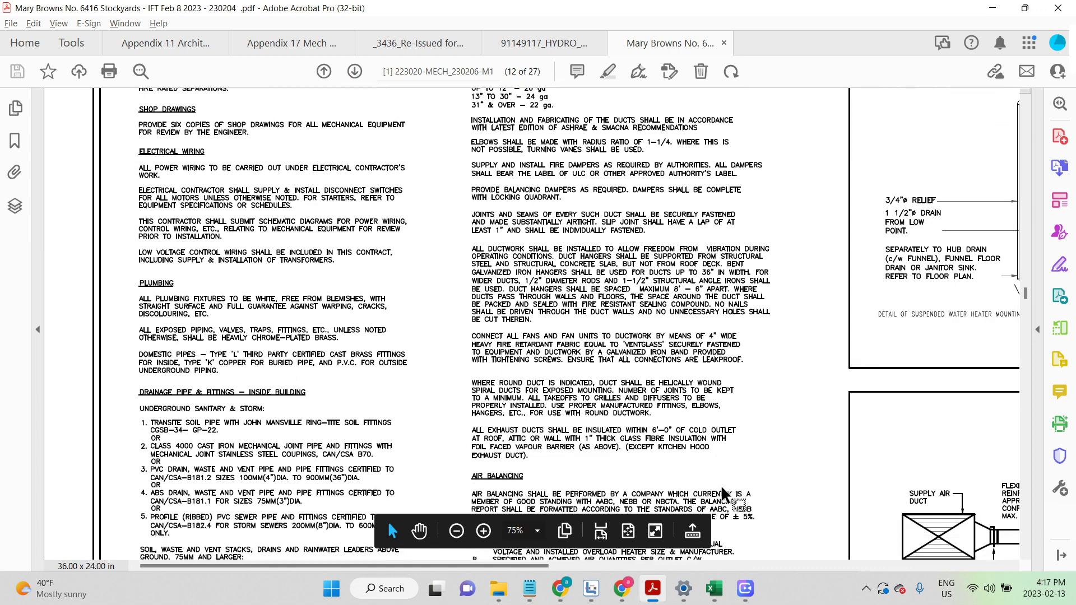
pyautogui.scroll(-3, 726, 495)
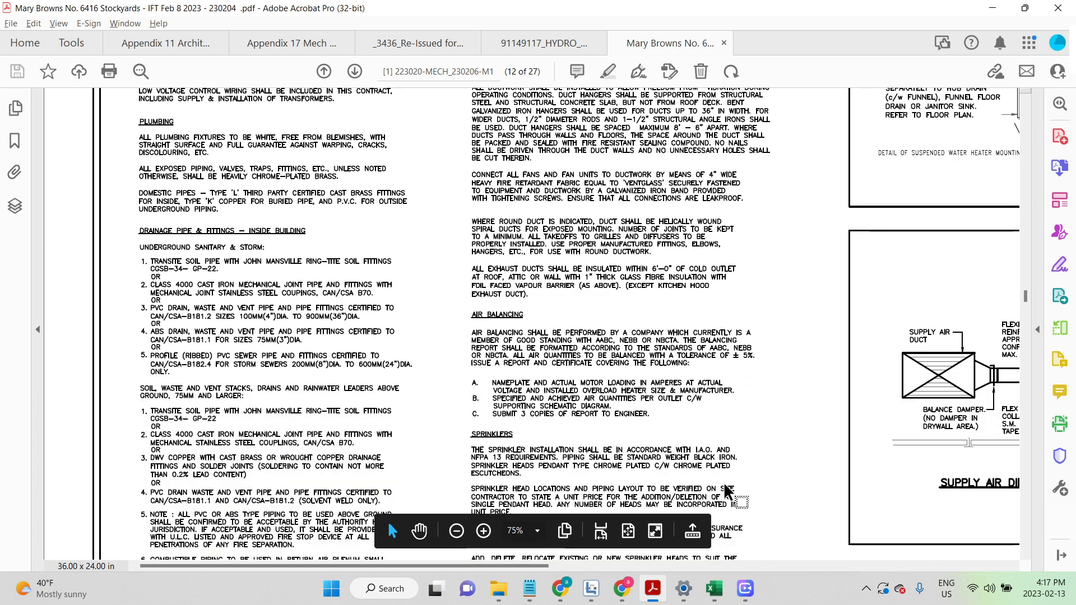
# Skip ahead to the M-9 equipment schedule and page back through the M-3 keyed notes to sheet M-1.
pyautogui.scroll(-20, 726, 491)
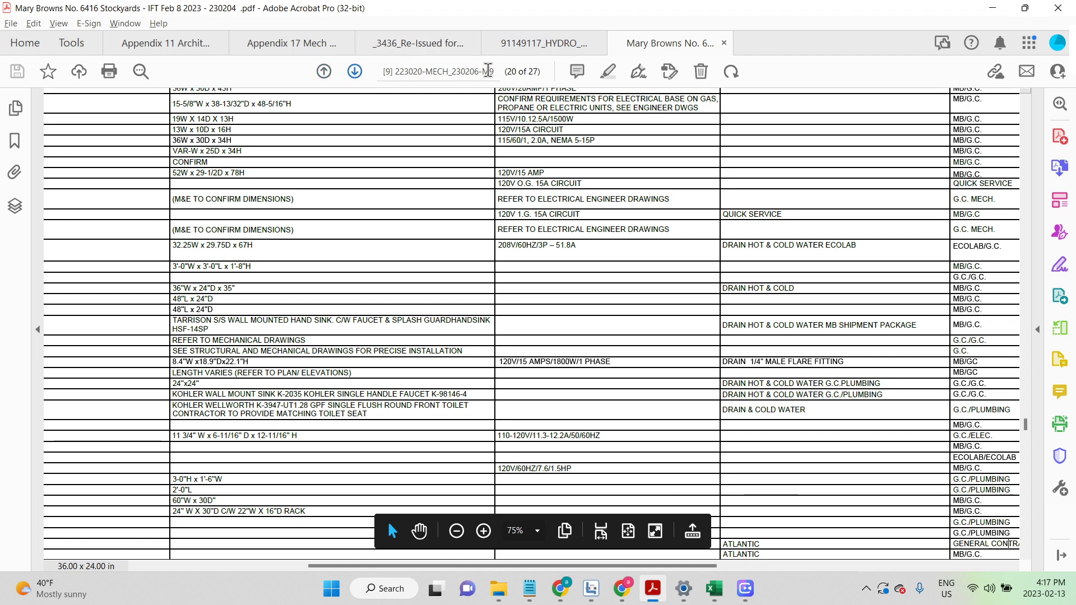
pyautogui.click(324, 71)
pyautogui.click(323, 71)
pyautogui.click(324, 72)
pyautogui.click(324, 71)
pyautogui.click(329, 73)
pyautogui.click(329, 72)
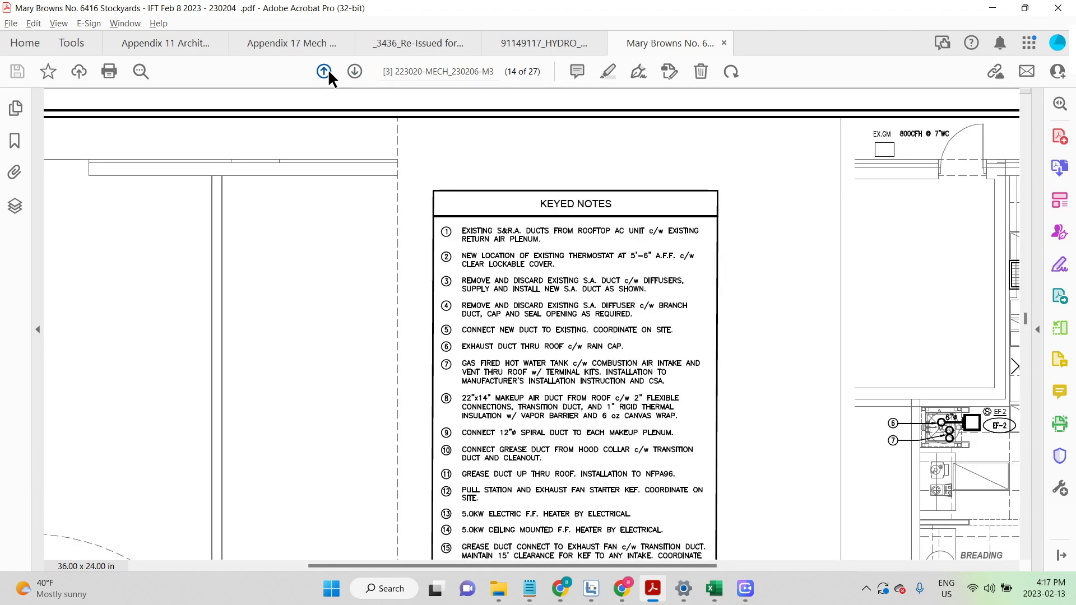
pyautogui.click(328, 73)
pyautogui.click(329, 72)
# Examine the heating load calculation, water heater and diffuser connection details, sprinkler notes and full plumbing fixtures schedule on sheet M-1.
pyautogui.scroll(-10, 617, 318)
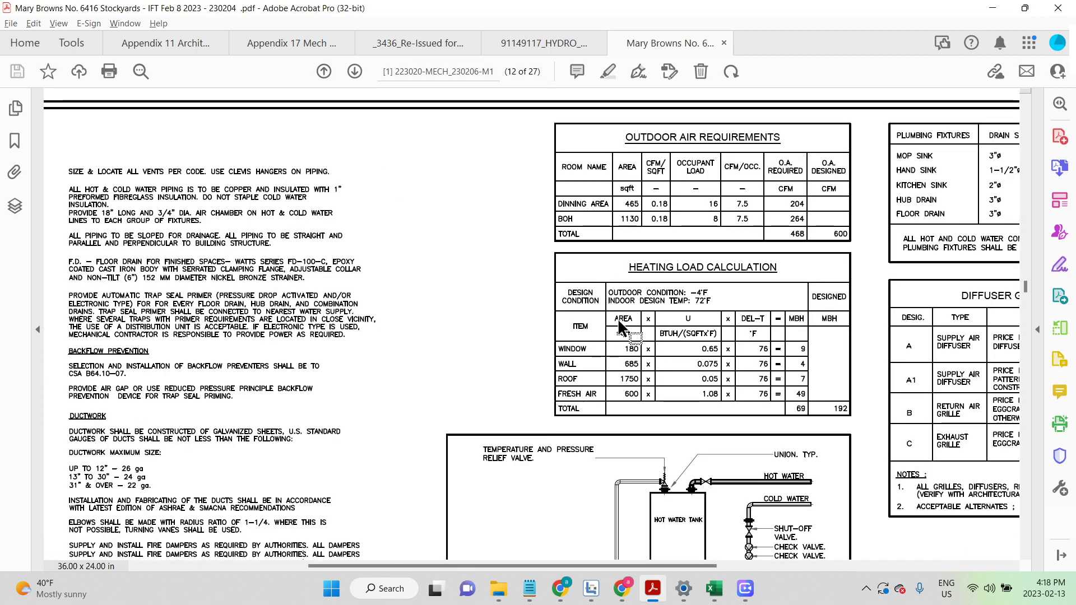
pyautogui.scroll(-6, 631, 331)
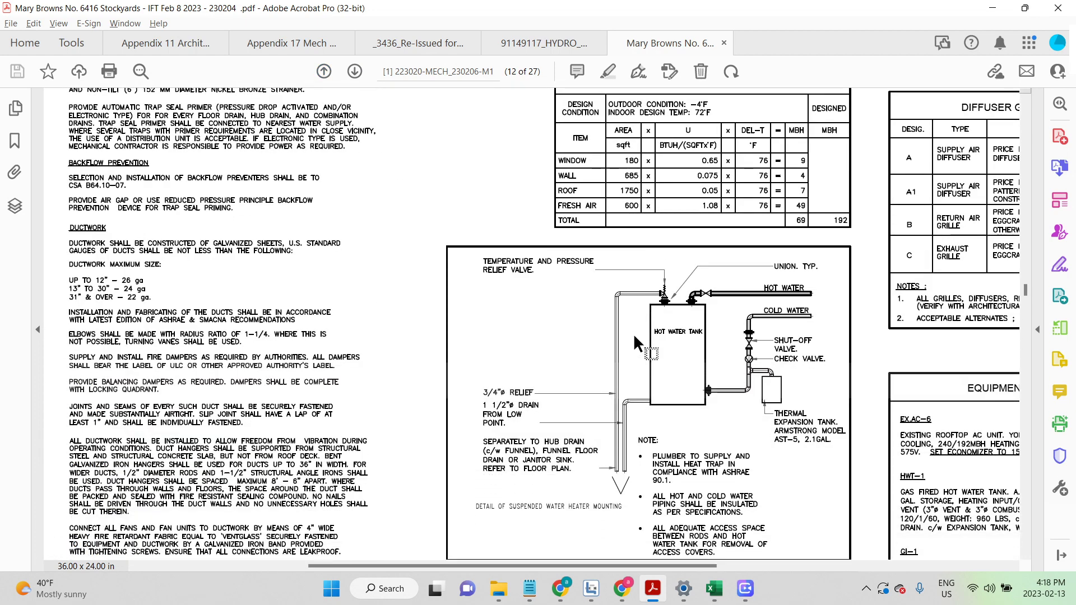
pyautogui.scroll(-6, 633, 329)
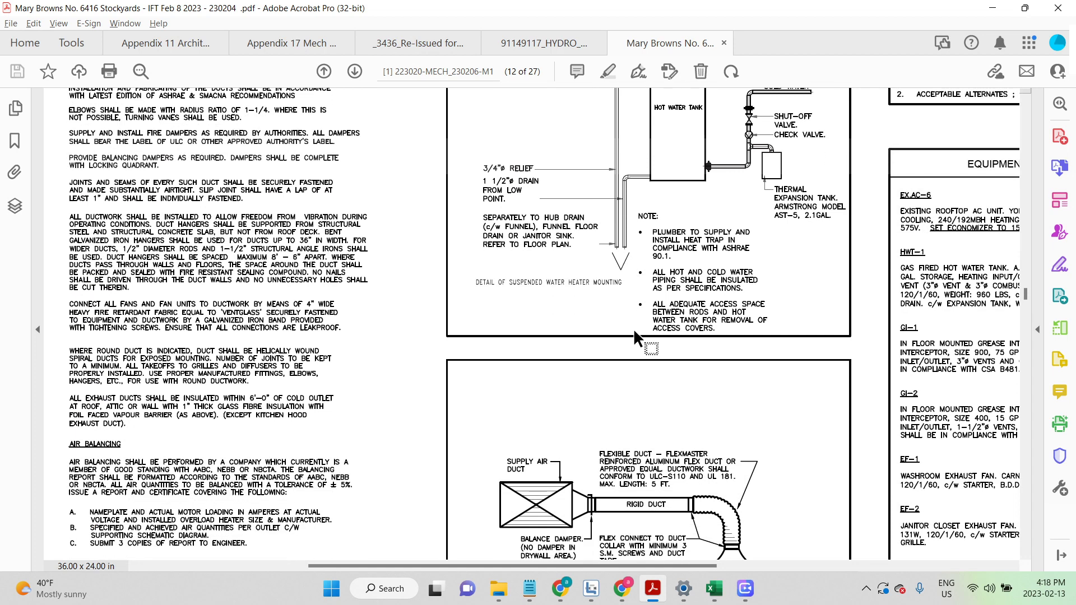
pyautogui.scroll(-6, 633, 324)
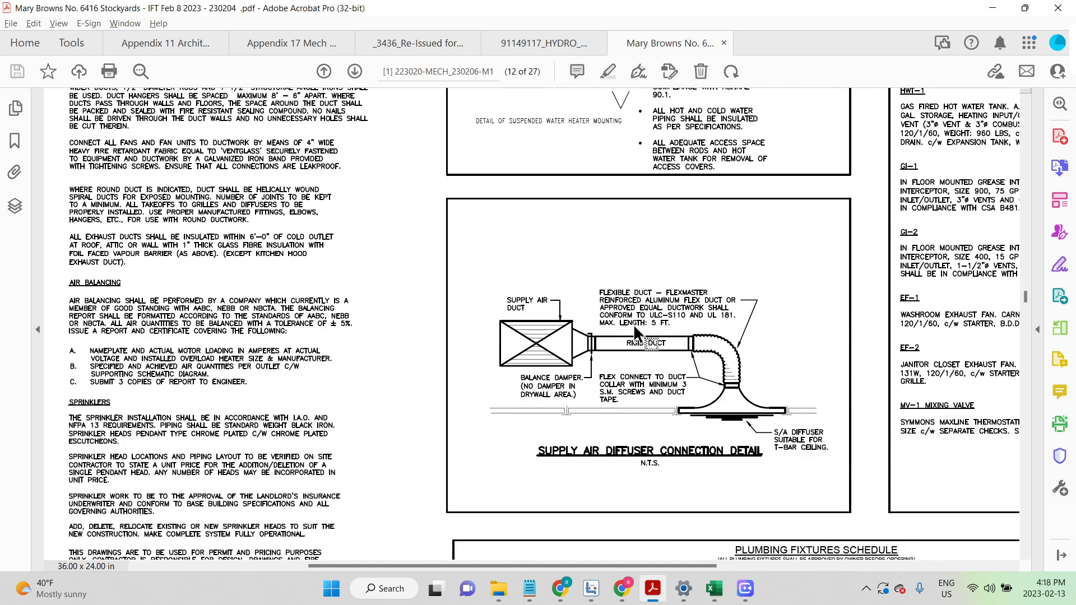
pyautogui.scroll(-5, 634, 324)
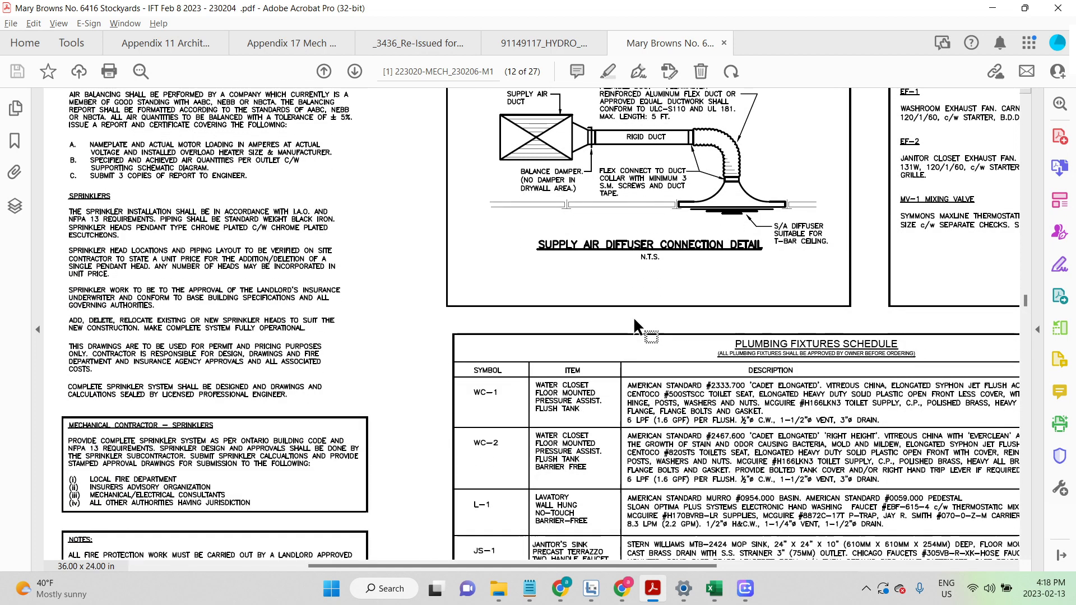
pyautogui.scroll(-1, 635, 319)
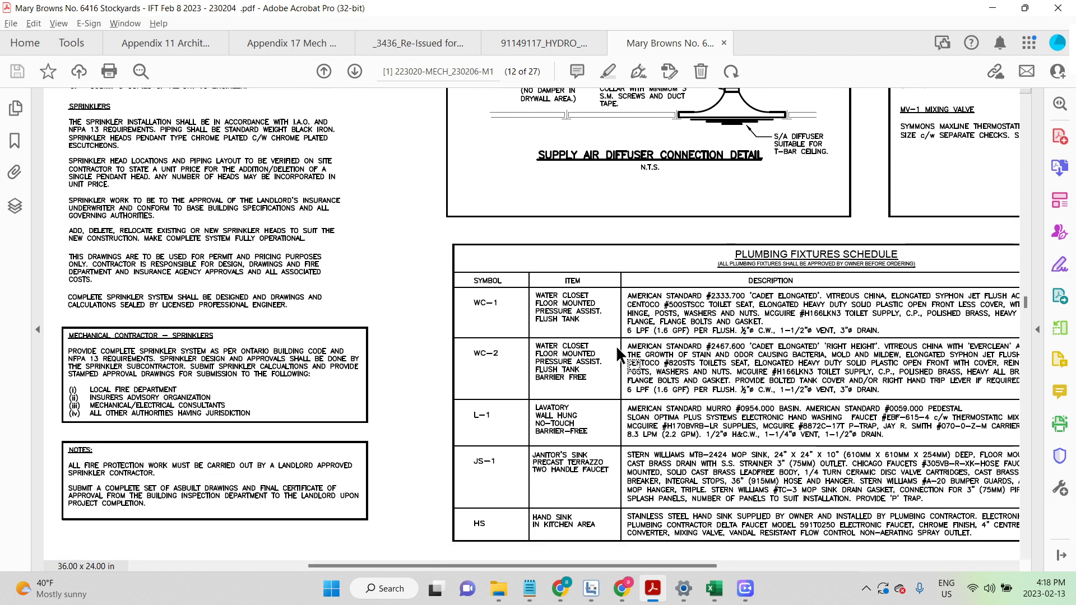
pyautogui.moveTo(546, 567); pyautogui.dragTo(654, 567)
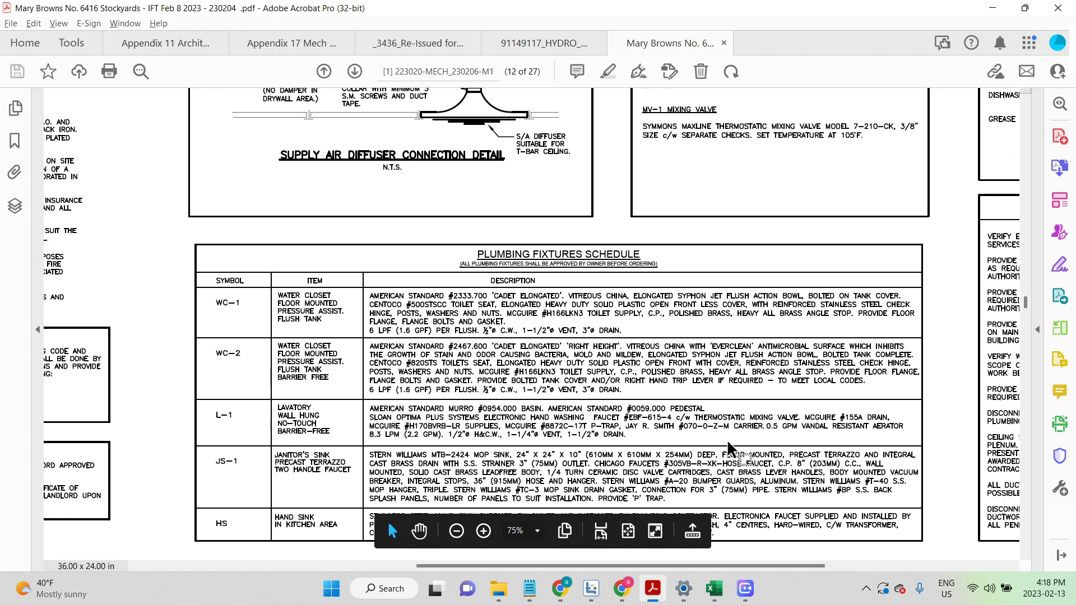
# Switch to the bid invitation in Gmail in Chrome and start a new message addressed to the supplier contact at Noble.
pyautogui.hotkey('alt', 'Tab')
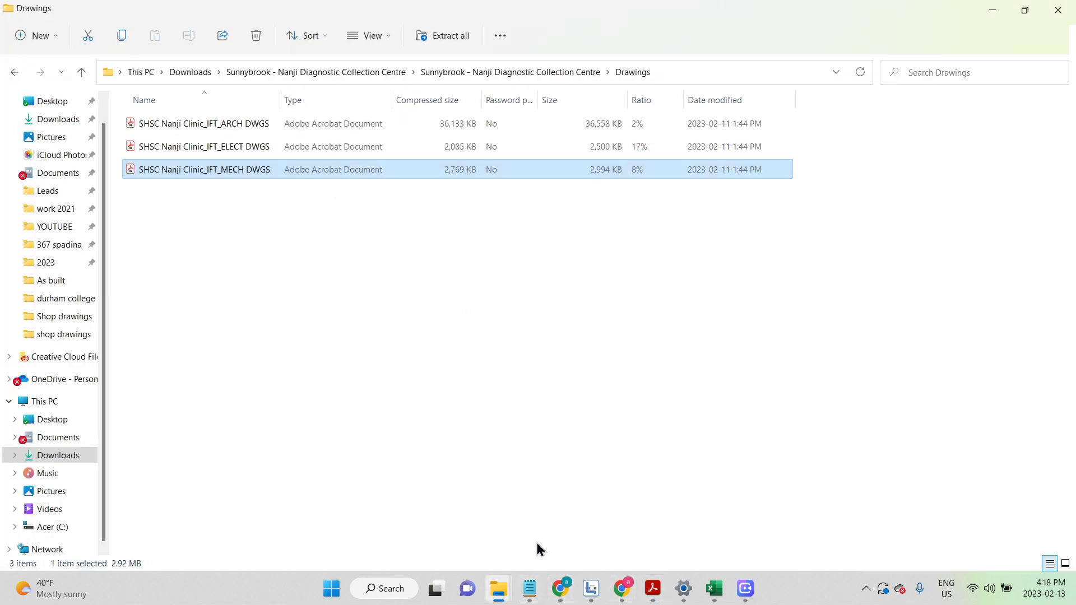
pyautogui.click(560, 588)
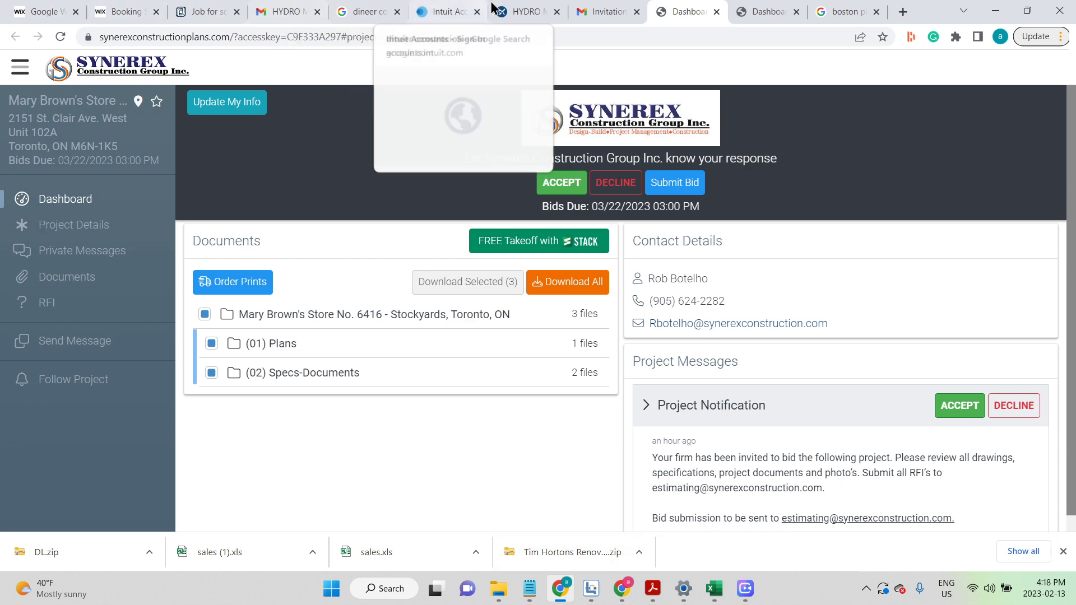
pyautogui.click(603, 11)
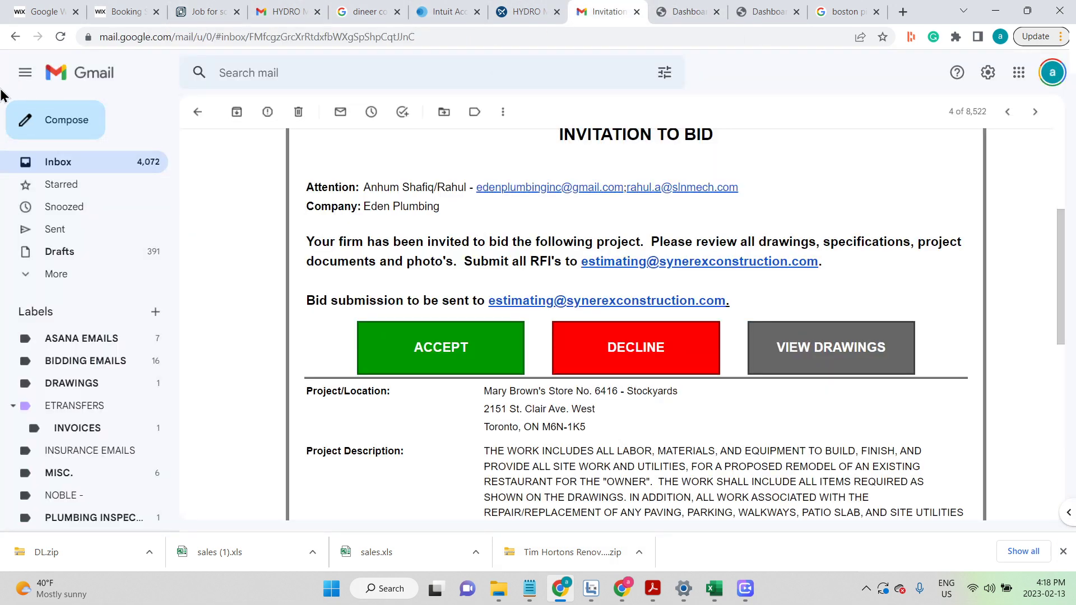
pyautogui.click(58, 120)
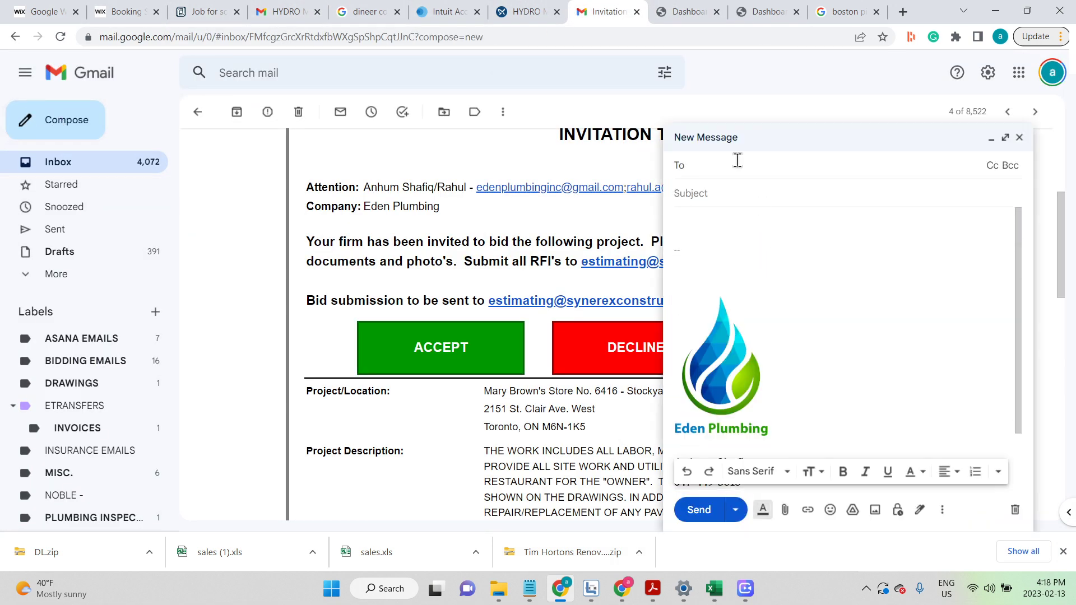
pyautogui.write('tr')
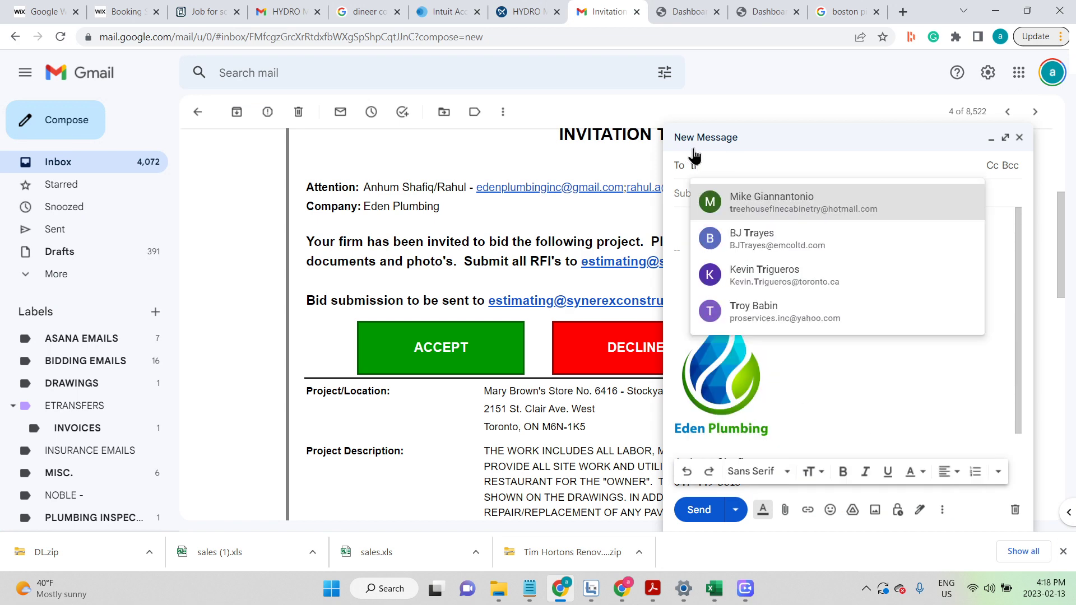
pyautogui.press('BackSpace')
pyautogui.write('er')
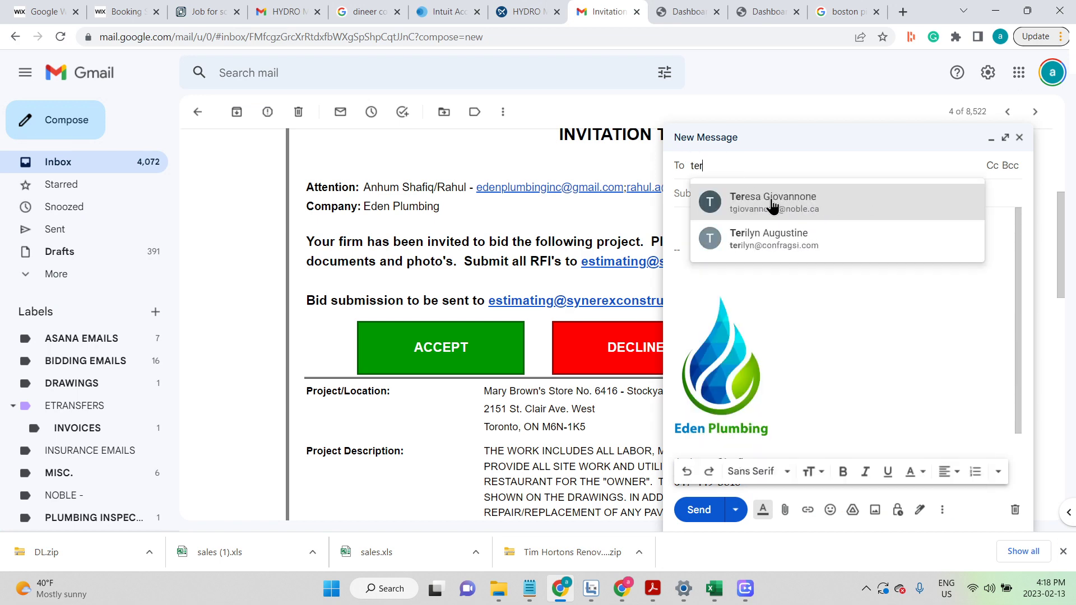
pyautogui.click(772, 202)
pyautogui.click(781, 208)
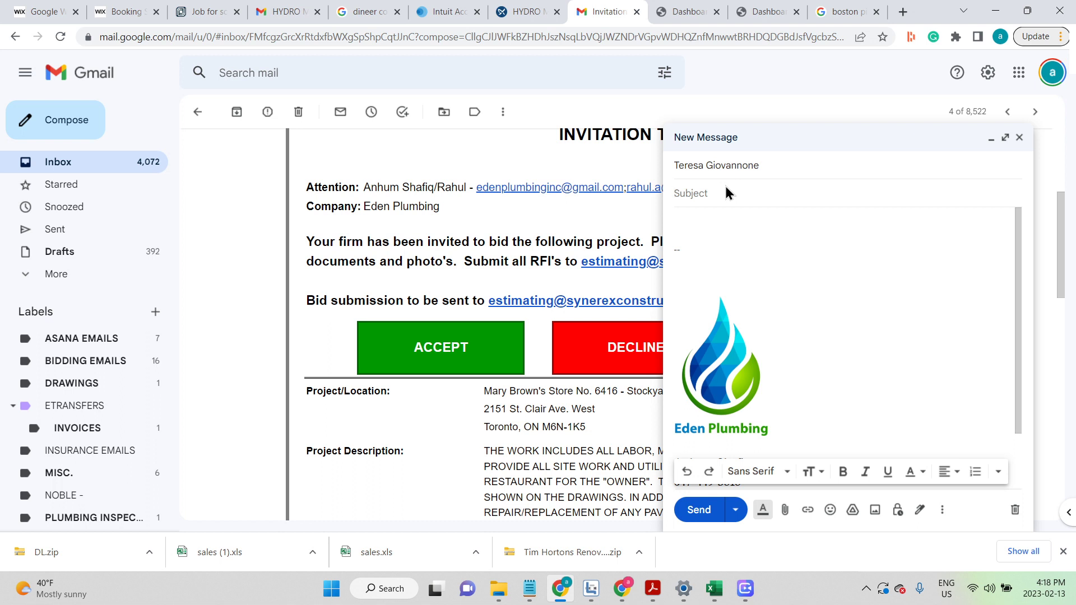
pyautogui.write('Mary brown pricing for li')
pyautogui.press('BackSpace')
pyautogui.press('BackSpace')
pyautogui.write('plumbing urgent a')
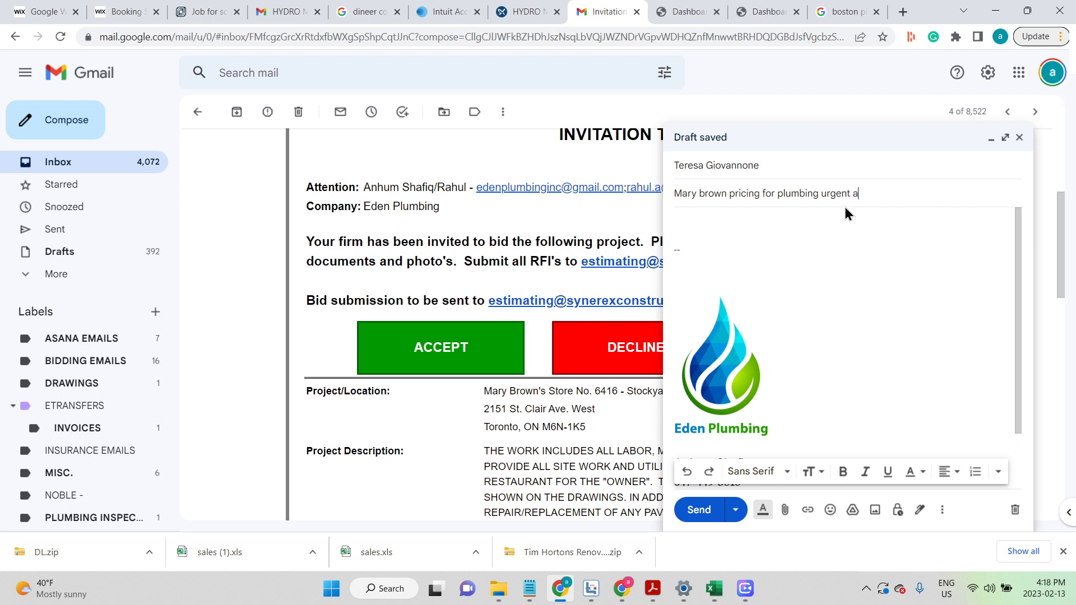
pyautogui.press('BackSpace')
pyautogui.press('Tab')
pyautogui.write('H')
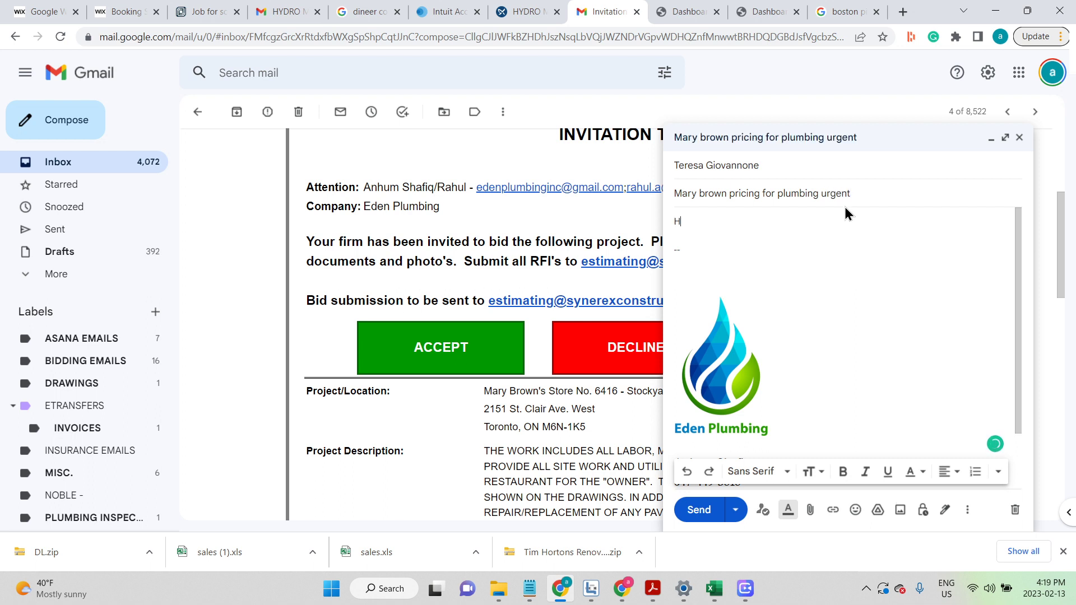
pyautogui.moveTo(816, 193); pyautogui.dragTo(917, 196)
pyautogui.press('BackSpace')
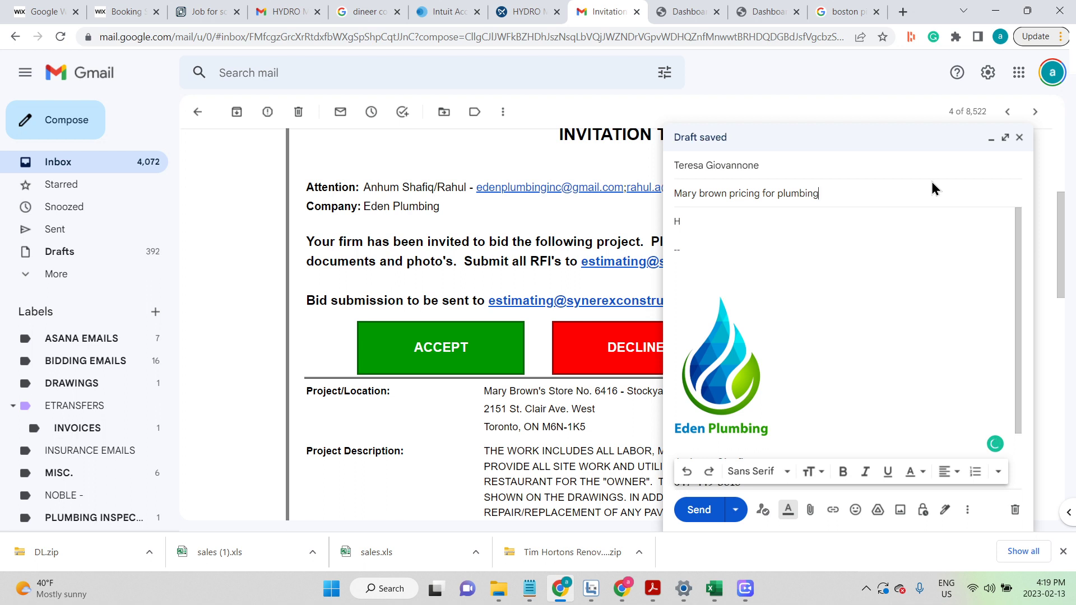
# Write the greeting line "Hello hope all is well" in the message body.
pyautogui.click(763, 222)
pyautogui.write('ello i am only')
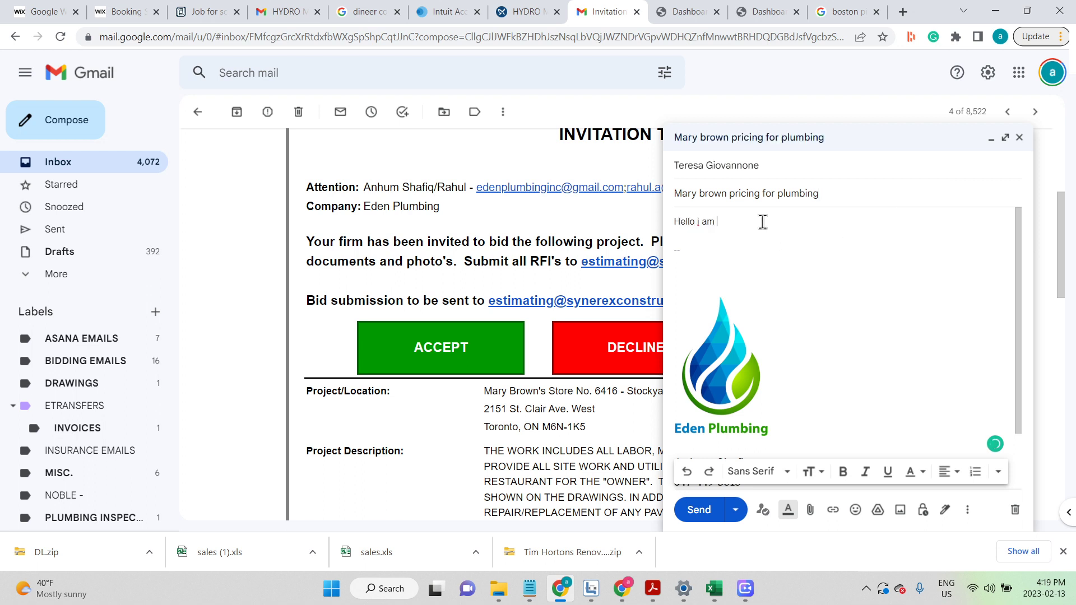
pyautogui.press('BackSpace')
pyautogui.press('BackSpace')
pyautogui.press('BackSpace')
pyautogui.press('BackSpace')
pyautogui.press('BackSpace')
pyautogui.press('BackSpace')
pyautogui.press('BackSpace')
pyautogui.press('BackSpace')
pyautogui.press('BackSpace')
pyautogui.write('hi')
pyautogui.write('pe al')
pyautogui.write('l is well')
pyautogui.press('Return')
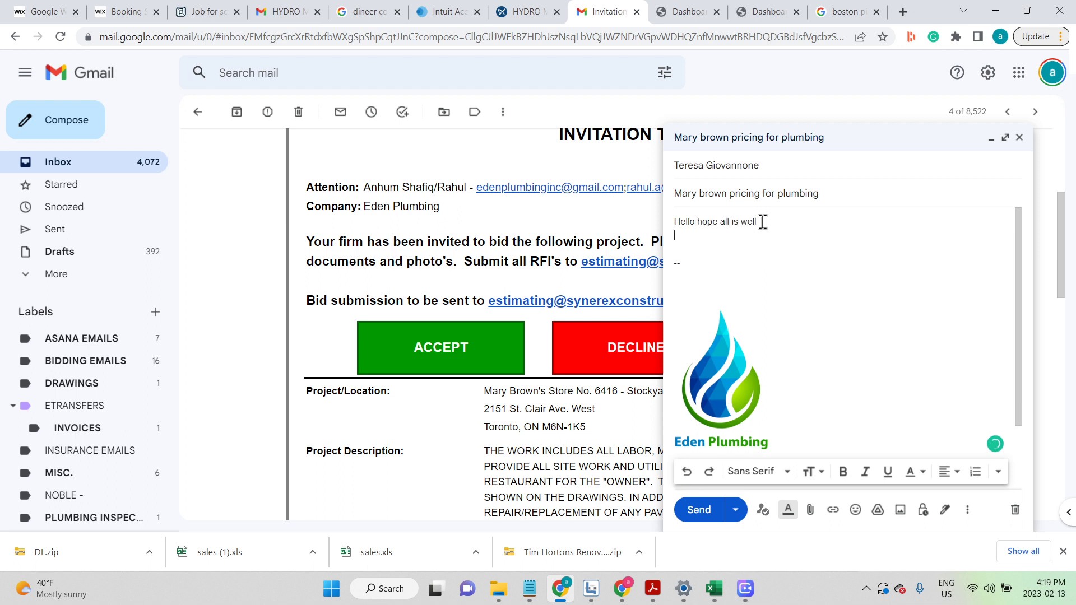
# Add the line "i am sending a mary brown drawing for the plumbing scope of work" below the greeting.
pyautogui.write('i am sending t')
pyautogui.press('BackSpace')
pyautogui.write('a mary brown drawing')
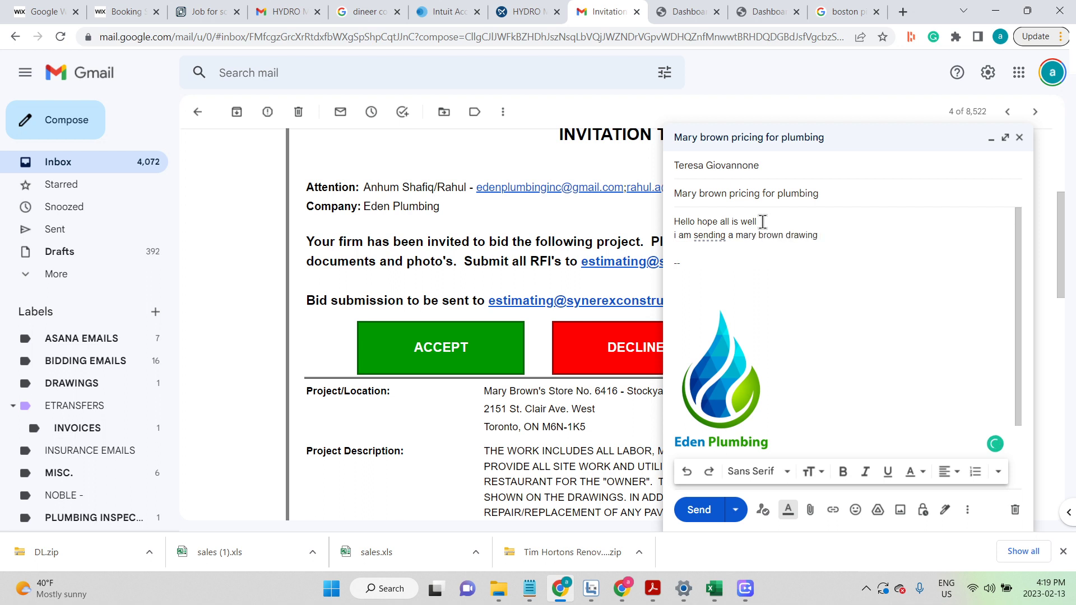
pyautogui.write(' for the p')
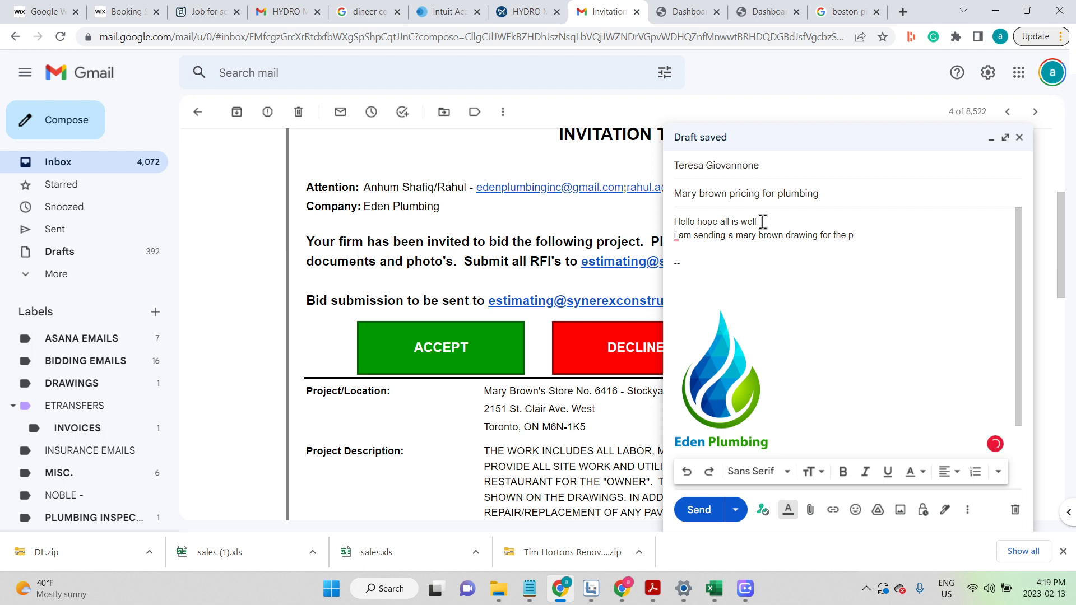
pyautogui.write('lumbing scope of work but also ')
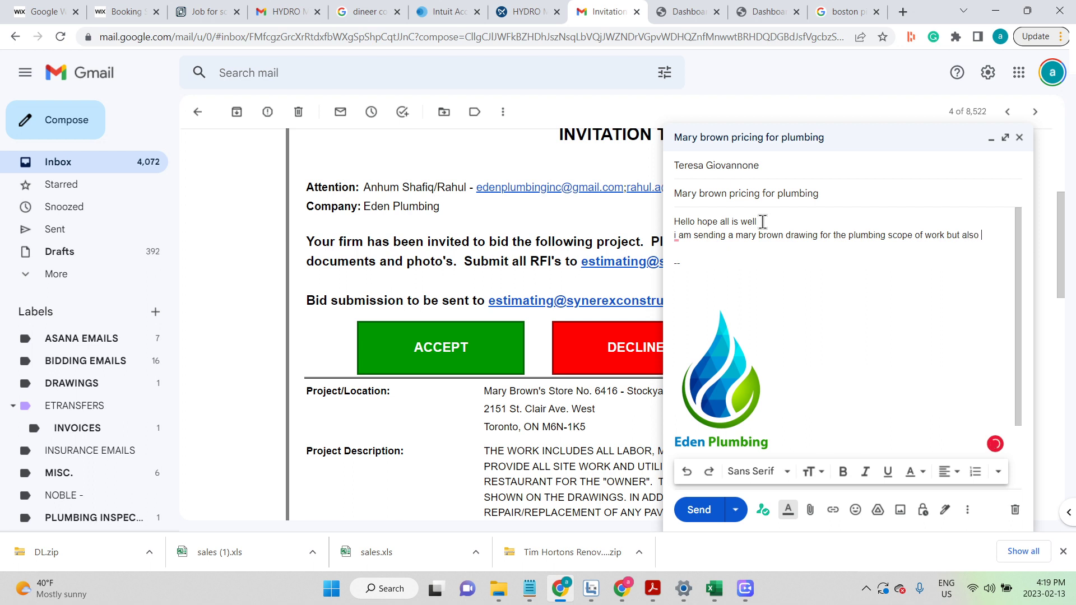
pyautogui.write('do send me a')
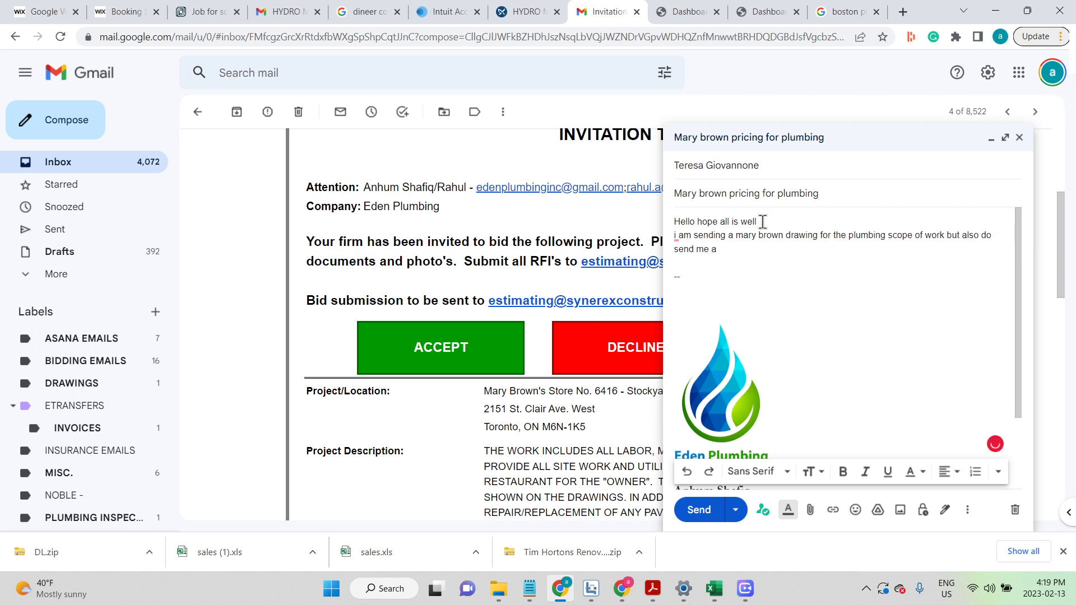
pyautogui.press('BackSpace')
pyautogui.press('BackSpace')
pyautogui.press('BackSpace')
pyautogui.press('BackSpace')
pyautogui.press('BackSpace')
pyautogui.press('BackSpace')
pyautogui.press('BackSpace')
pyautogui.press('BackSpace')
pyautogui.press('BackSpace')
pyautogui.press('BackSpace')
pyautogui.press('BackSpace')
pyautogui.press('BackSpace')
pyautogui.press('BackSpace')
pyautogui.press('BackSpace')
pyautogui.press('BackSpace')
pyautogui.press('BackSpace')
pyautogui.press('BackSpace')
pyautogui.press('BackSpace')
pyautogui.press('BackSpace')
pyautogui.press('BackSpace')
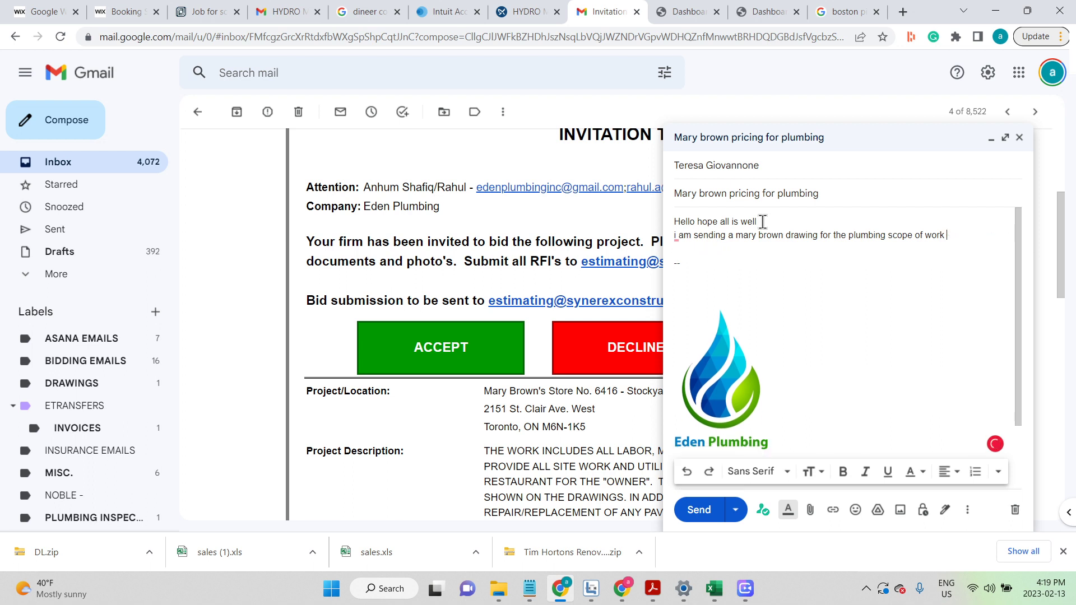
# Start a third body line reading "the bid due date is".
pyautogui.press('Return')
pyautogui.write('kindl')
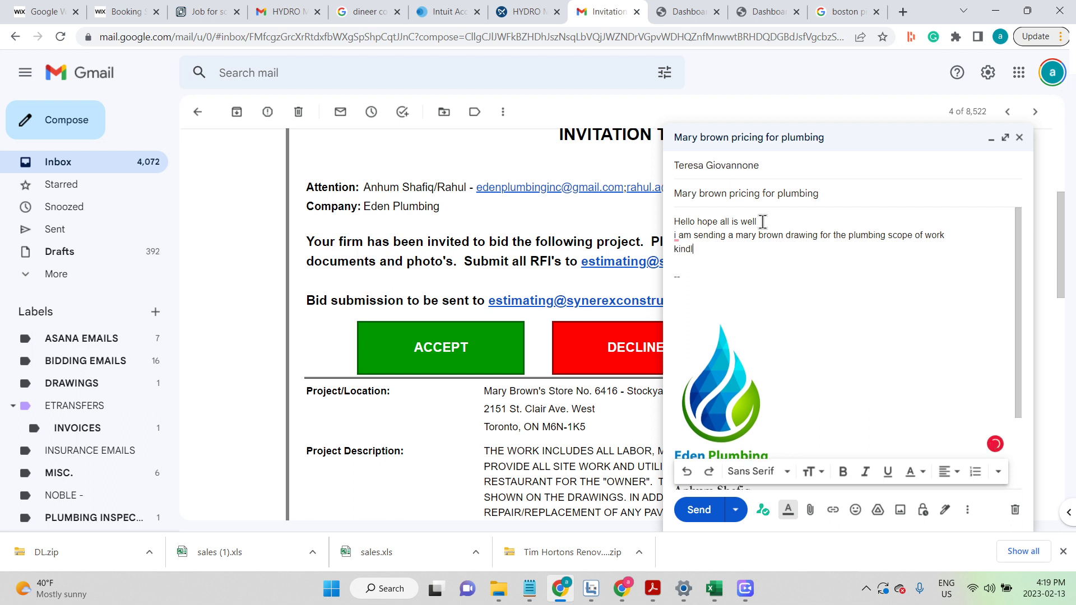
pyautogui.write('y send Ime')
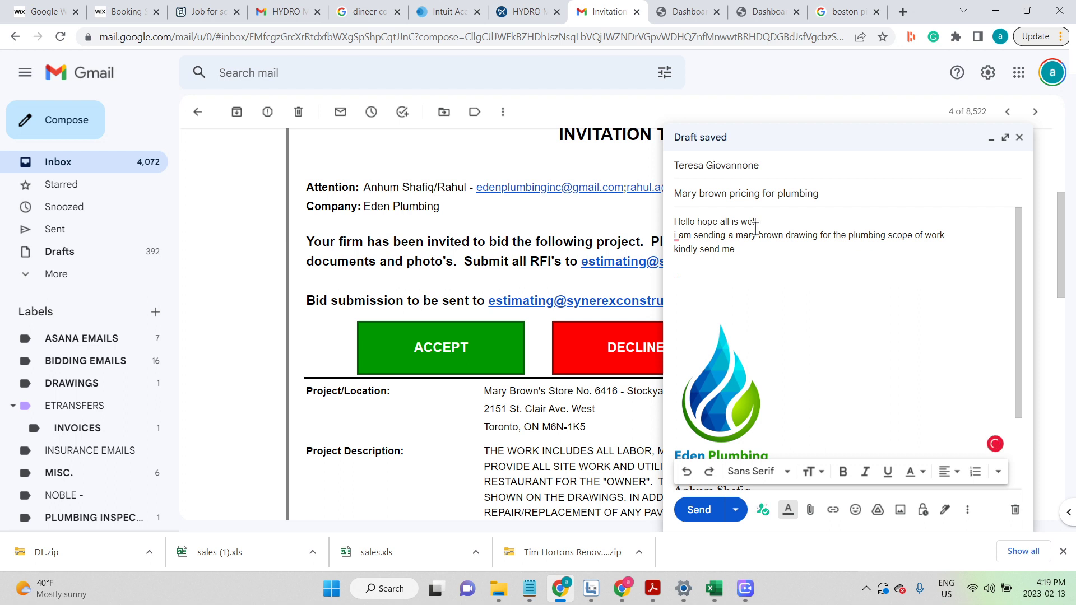
pyautogui.moveTo(734, 248); pyautogui.dragTo(667, 248)
pyautogui.write('the bid due date is')
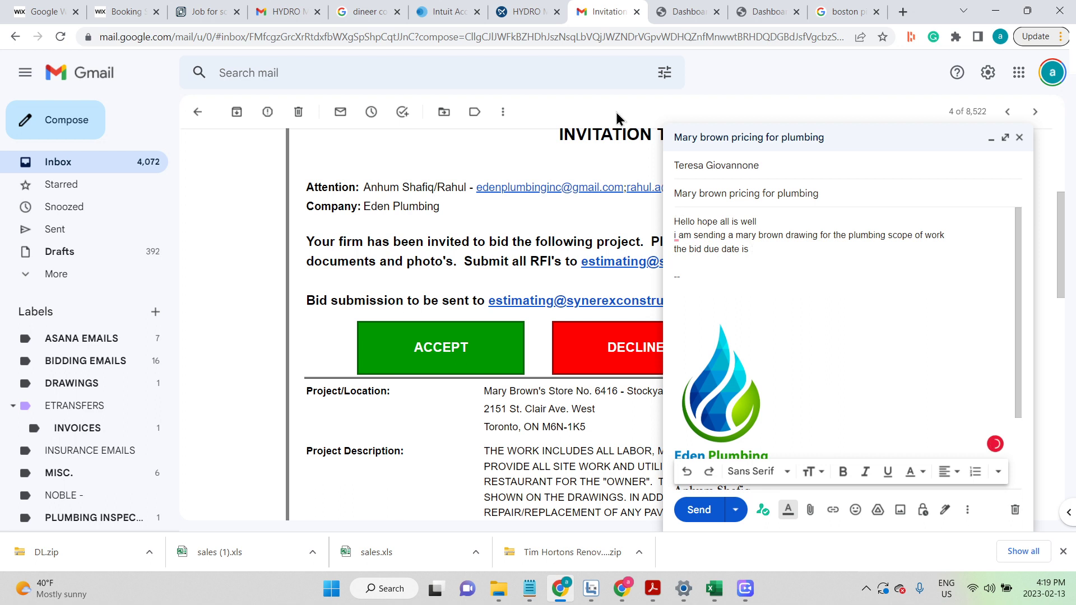
# Copy the bid due date and time, 03/22/2023 03:00 PM Eastern, from the invitation into the end of the draft's third line.
pyautogui.click(988, 139)
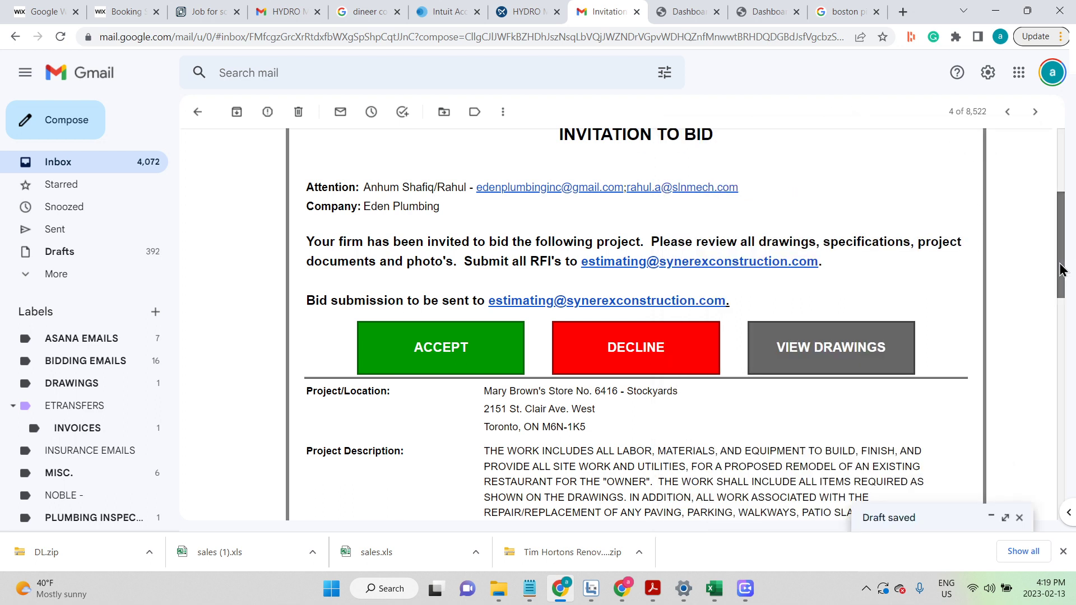
pyautogui.moveTo(1060, 270); pyautogui.dragTo(1060, 333)
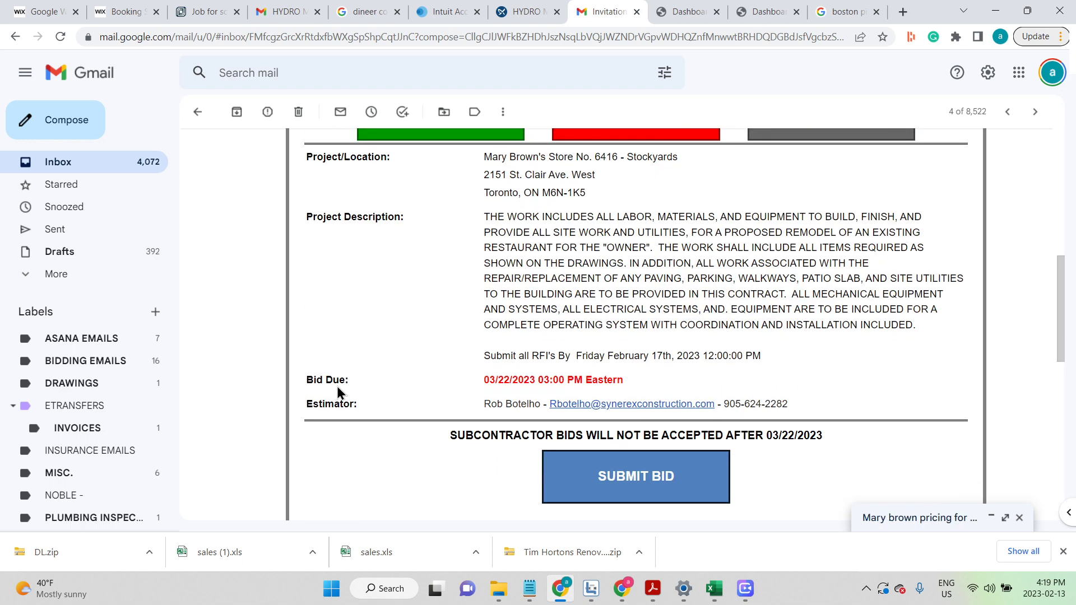
pyautogui.moveTo(490, 380); pyautogui.dragTo(523, 380)
pyautogui.click(522, 380)
pyautogui.moveTo(575, 355); pyautogui.dragTo(670, 357)
pyautogui.click(661, 356)
pyautogui.moveTo(483, 379); pyautogui.dragTo(508, 377)
pyautogui.click(481, 375)
pyautogui.moveTo(625, 379)
pyautogui.mouseDown()
pyautogui.moveTo(481, 381)
pyautogui.moveTo(639, 391)
pyautogui.mouseUp()
pyautogui.rightClick(616, 384)
pyautogui.click(633, 392)
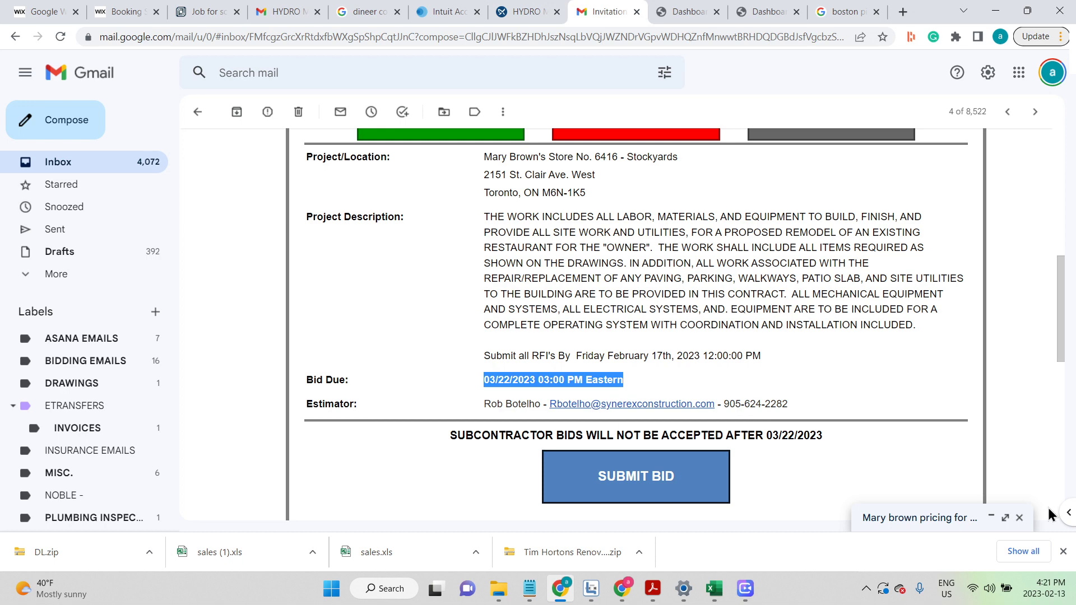
pyautogui.click(1005, 519)
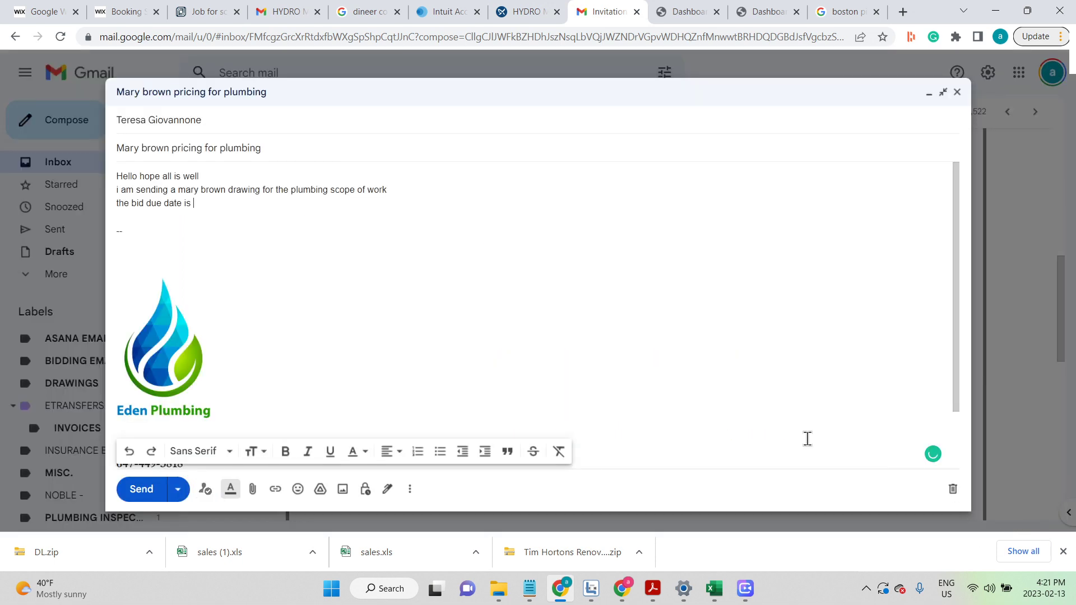
pyautogui.hotkey('ctrl', 'v')
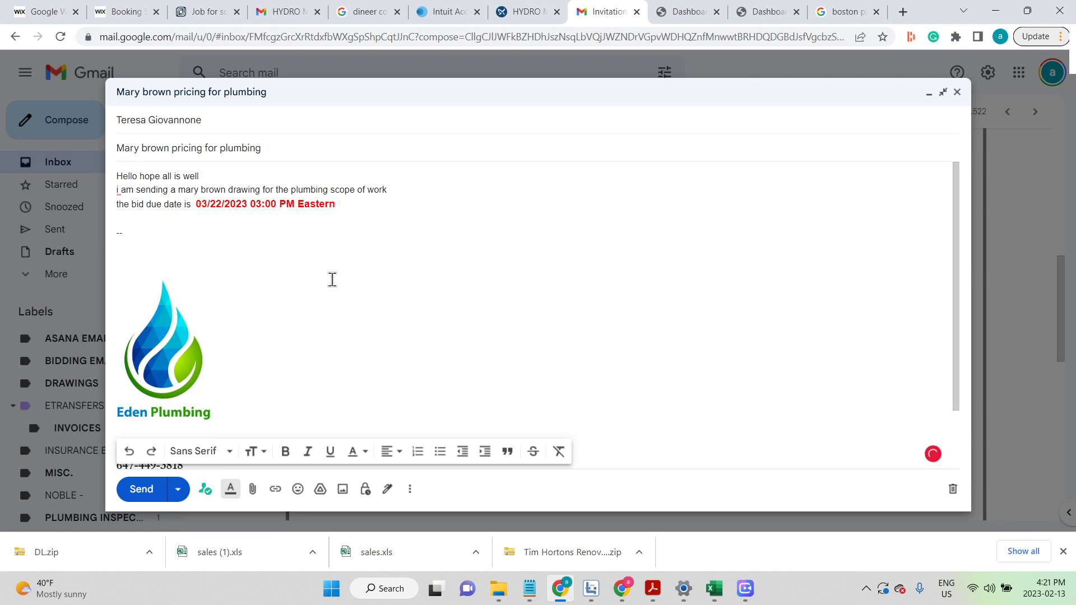
# Add a "thank you" sign-off below the bid date and try to clear its inherited formatting.
pyautogui.press('Return')
pyautogui.press('Return')
pyautogui.write('thank you')
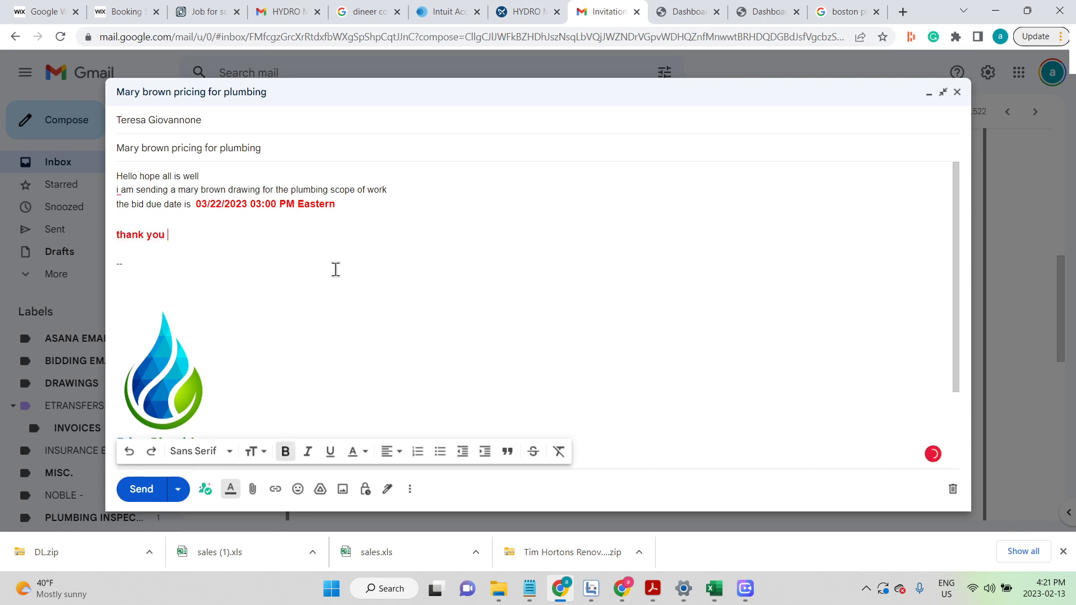
pyautogui.moveTo(159, 233); pyautogui.dragTo(115, 235)
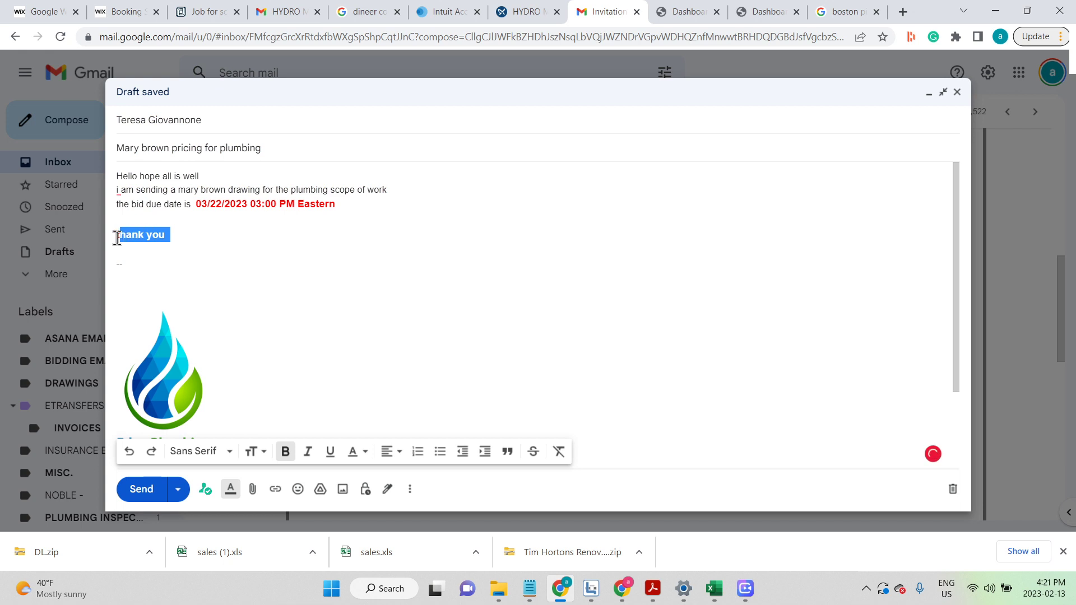
pyautogui.click(286, 451)
pyautogui.click(298, 348)
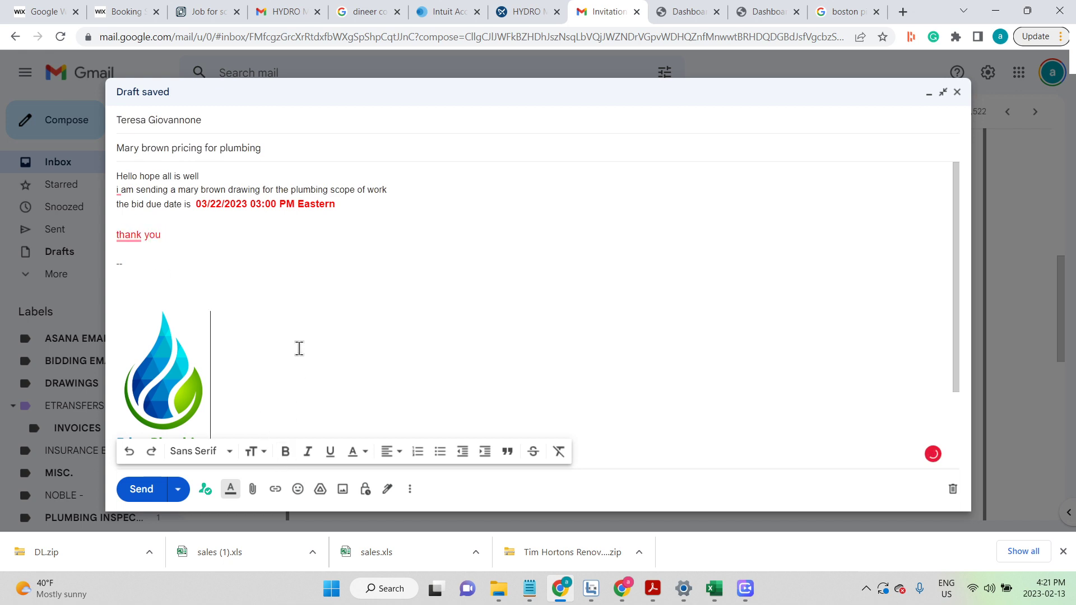
pyautogui.moveTo(169, 238); pyautogui.dragTo(116, 236)
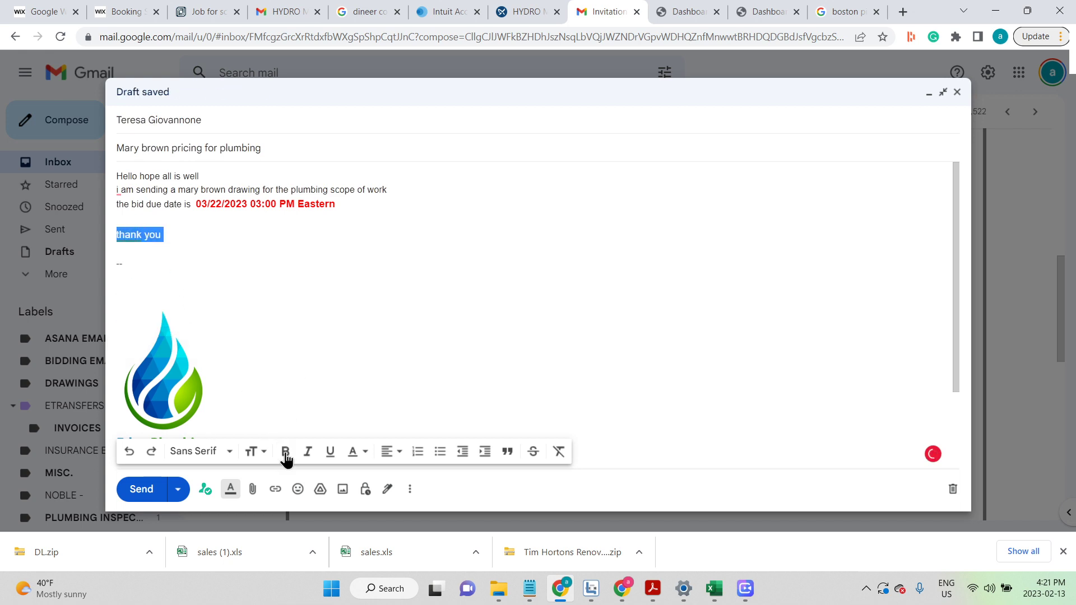
pyautogui.click(230, 490)
pyautogui.click(218, 296)
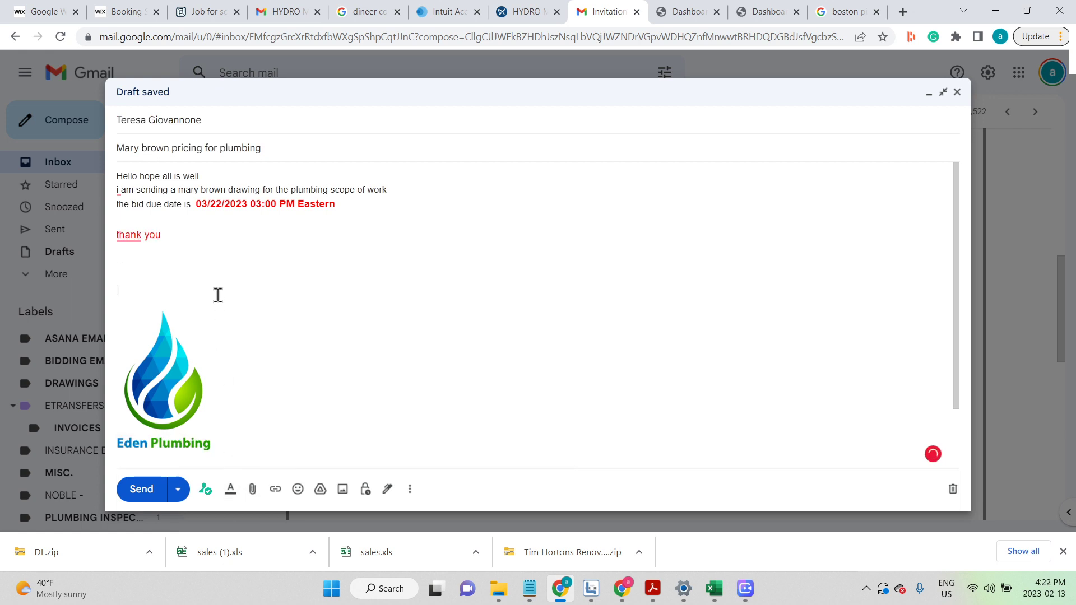
pyautogui.moveTo(167, 236); pyautogui.dragTo(112, 235)
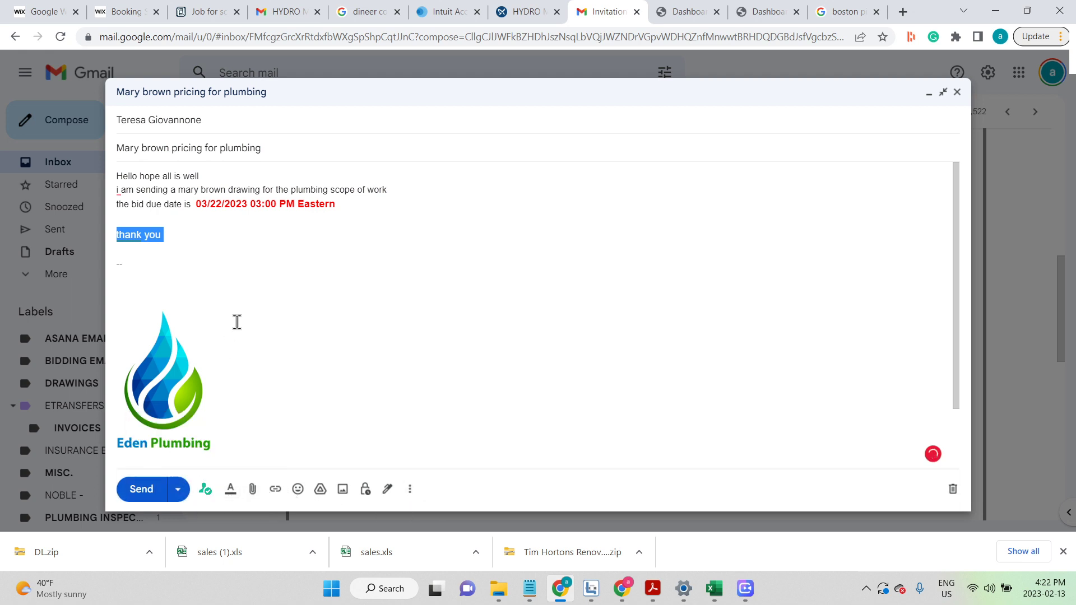
pyautogui.click(204, 262)
# Replace the red sign-off with a plain "Thank you" directly under the bid due date line.
pyautogui.moveTo(164, 235); pyautogui.dragTo(116, 236)
pyautogui.press('BackSpace')
pyautogui.press('BackSpace')
pyautogui.write('Thank you')
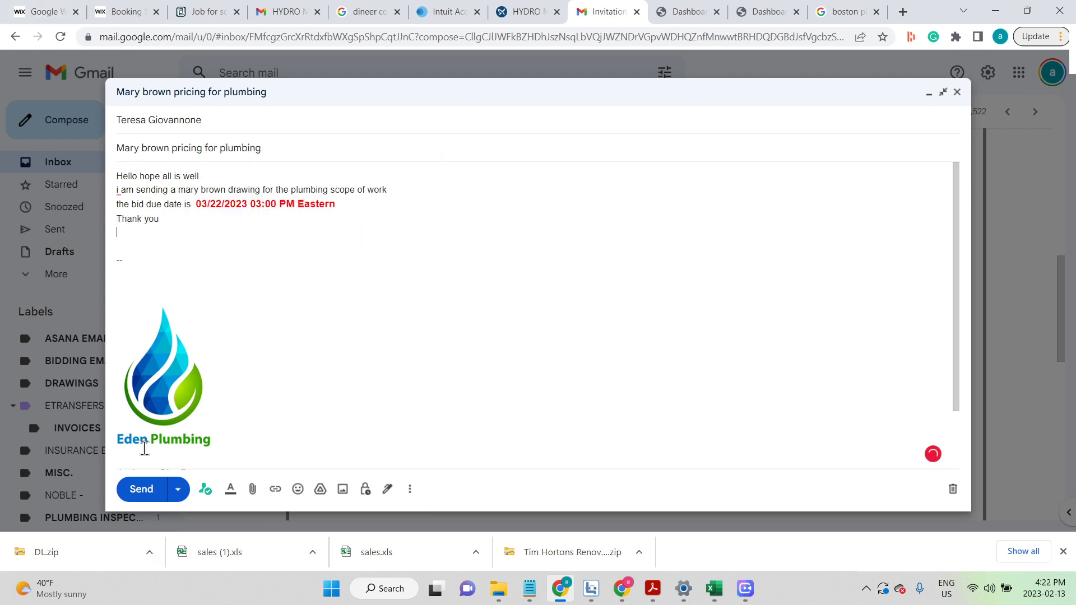
# Attach the Mary Browns No. 6416 Stockyards IFT drawing PDF from the first store folder in 2023 > Synerex > Mary brown > DL.
pyautogui.click(253, 490)
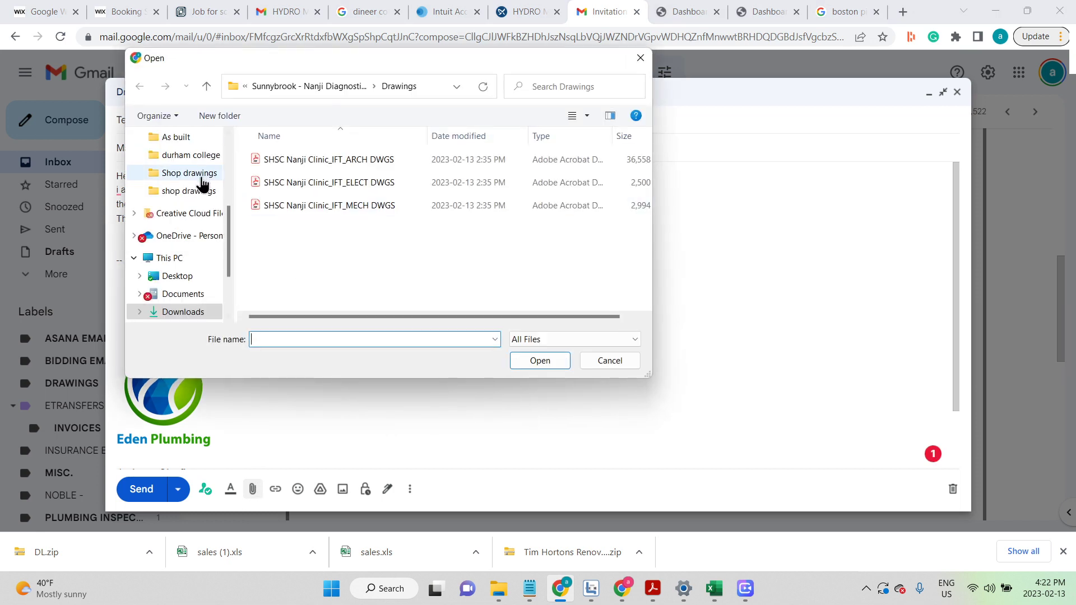
pyautogui.scroll(2, 201, 182)
pyautogui.click(183, 164)
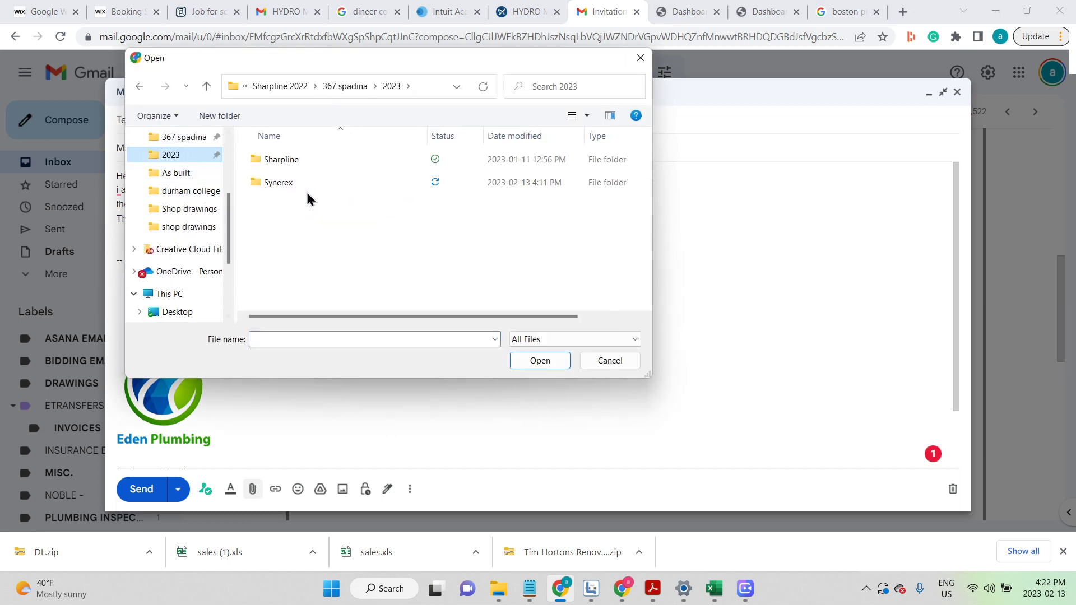
pyautogui.doubleClick(303, 182)
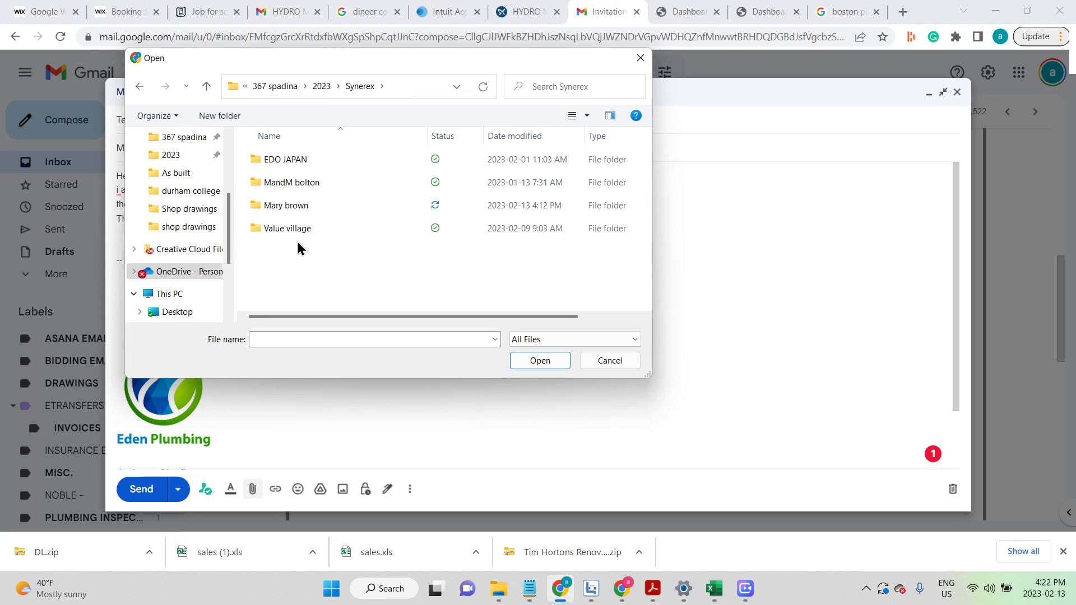
pyautogui.doubleClick(288, 206)
pyautogui.doubleClick(280, 160)
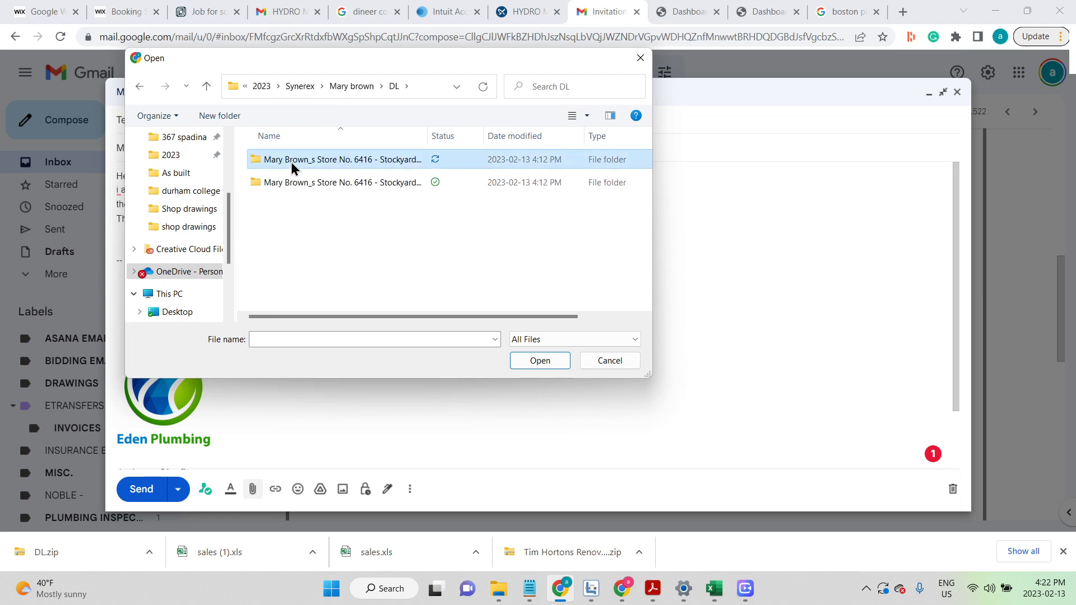
pyautogui.doubleClick(291, 162)
pyautogui.doubleClick(292, 163)
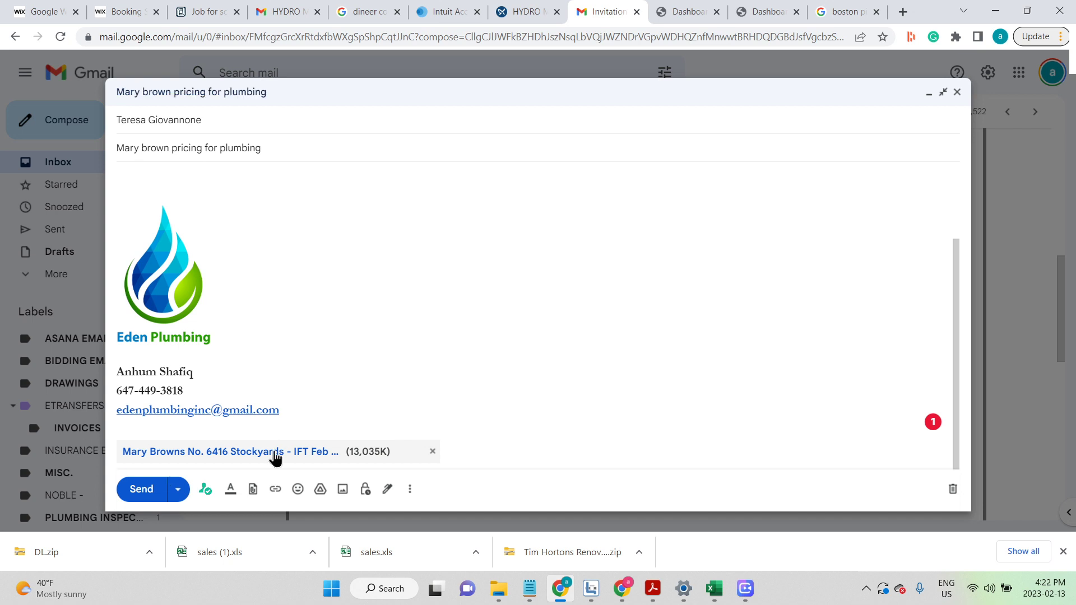
# Review the message body and attachment, and send the pricing request to the supplier.
pyautogui.rightClick(760, 290)
pyautogui.click(707, 288)
pyautogui.scroll(3, 494, 270)
pyautogui.scroll(-3, 494, 270)
pyautogui.scroll(3, 493, 271)
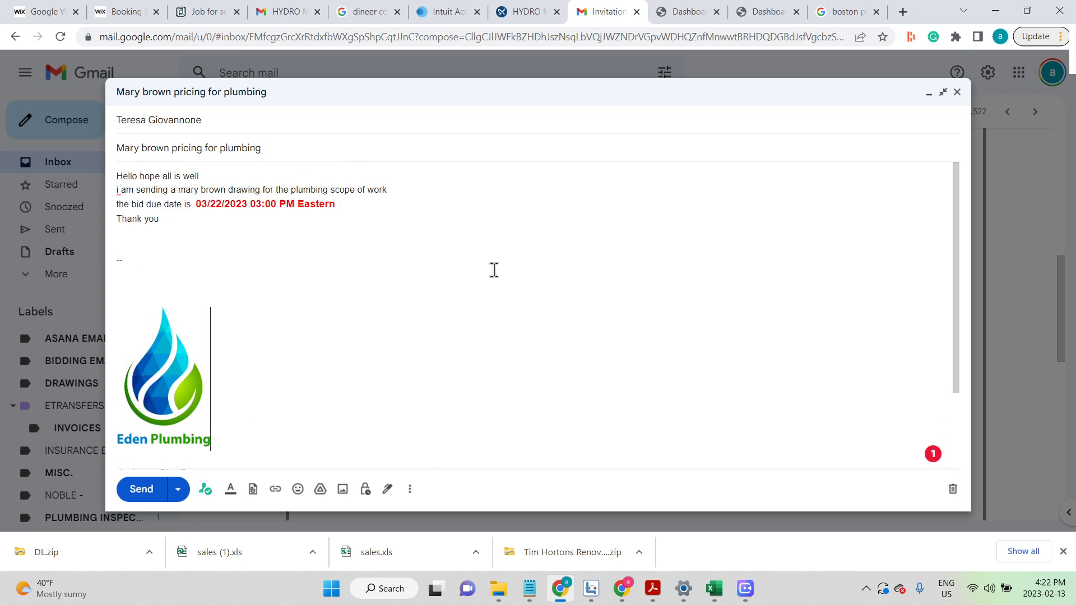
pyautogui.scroll(-3, 468, 283)
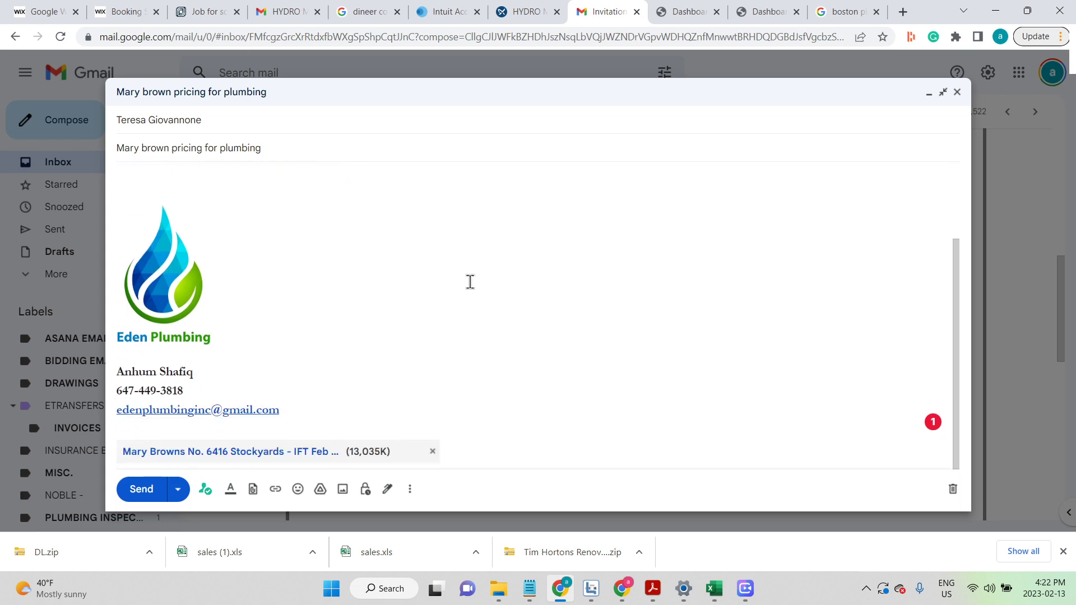
pyautogui.click(141, 490)
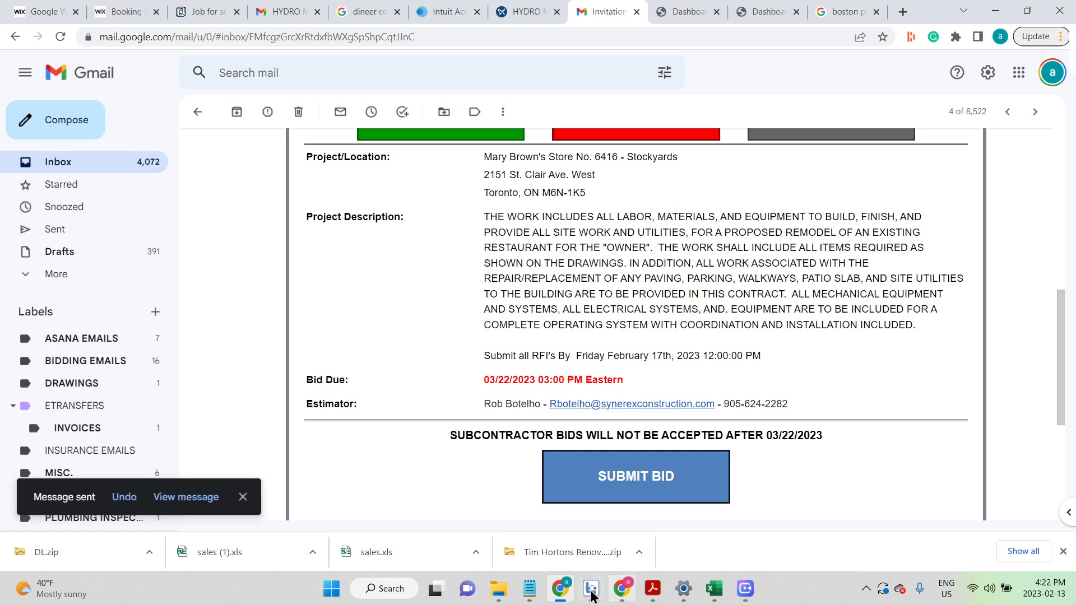
# Minimize the browser, the Acrobat drawing set and the Drawings folder window.
pyautogui.click(993, 9)
pyautogui.click(992, 9)
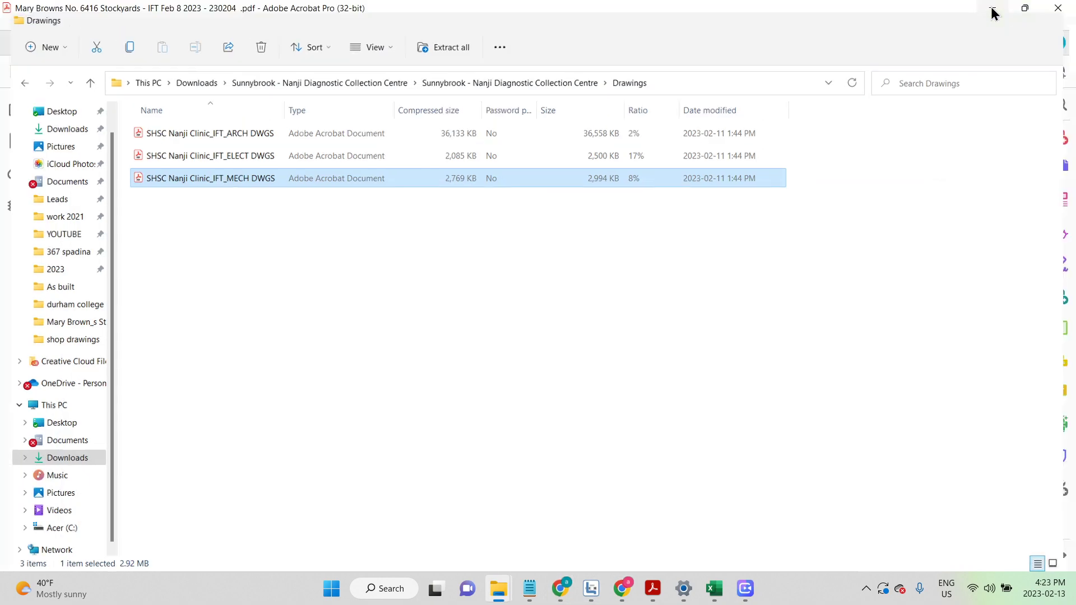
pyautogui.click(992, 10)
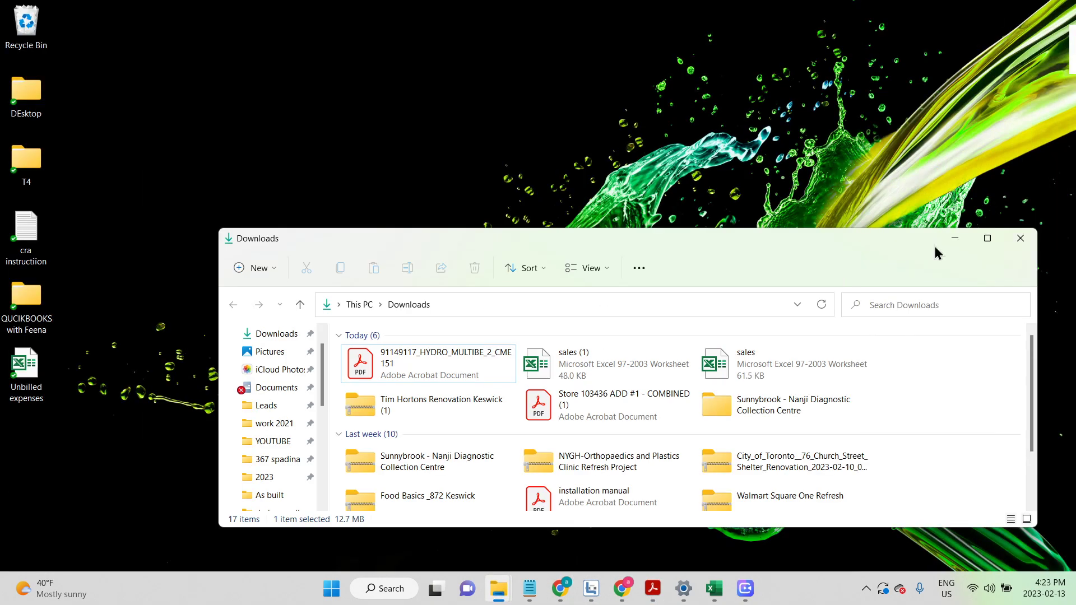
# Minimize the Downloads folder window and refresh the desktop.
pyautogui.click(952, 239)
pyautogui.rightClick(714, 78)
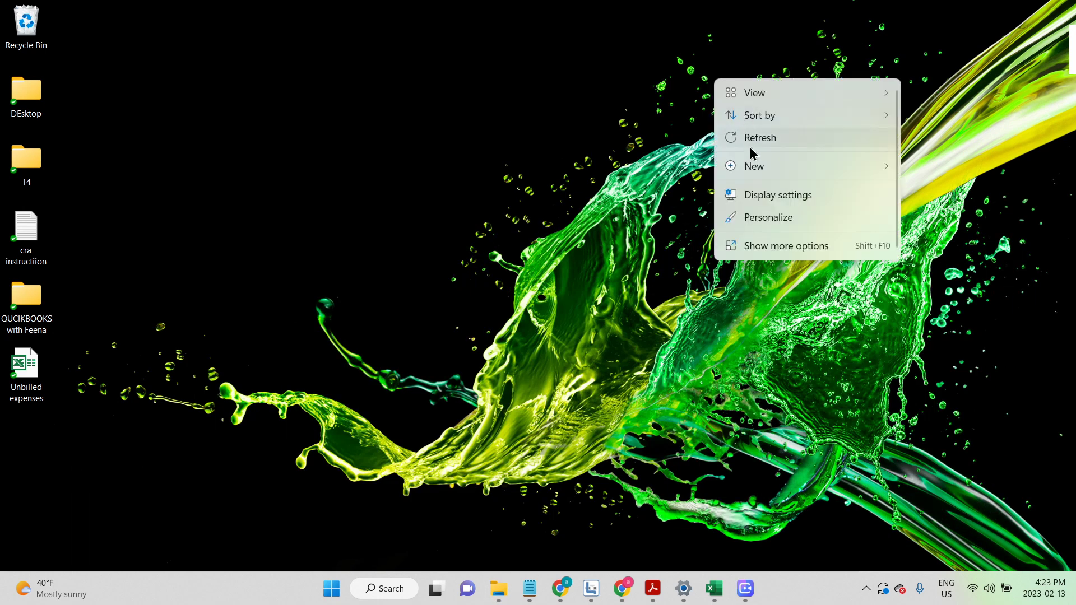
pyautogui.click(753, 147)
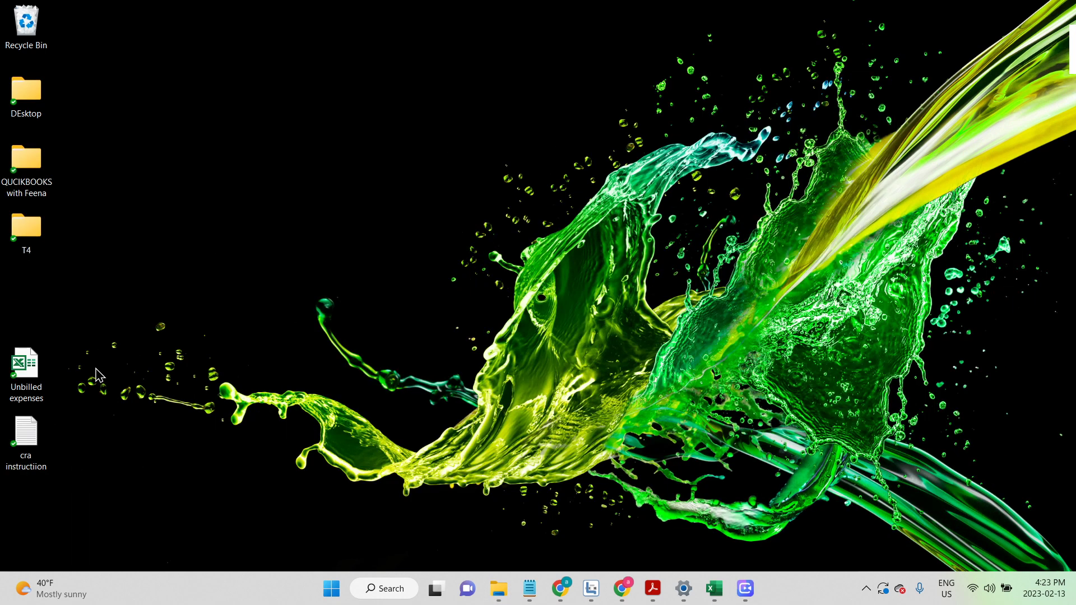
# Switch to FastPIPE, save and close the open ATV job, and exit the program.
pyautogui.click(591, 588)
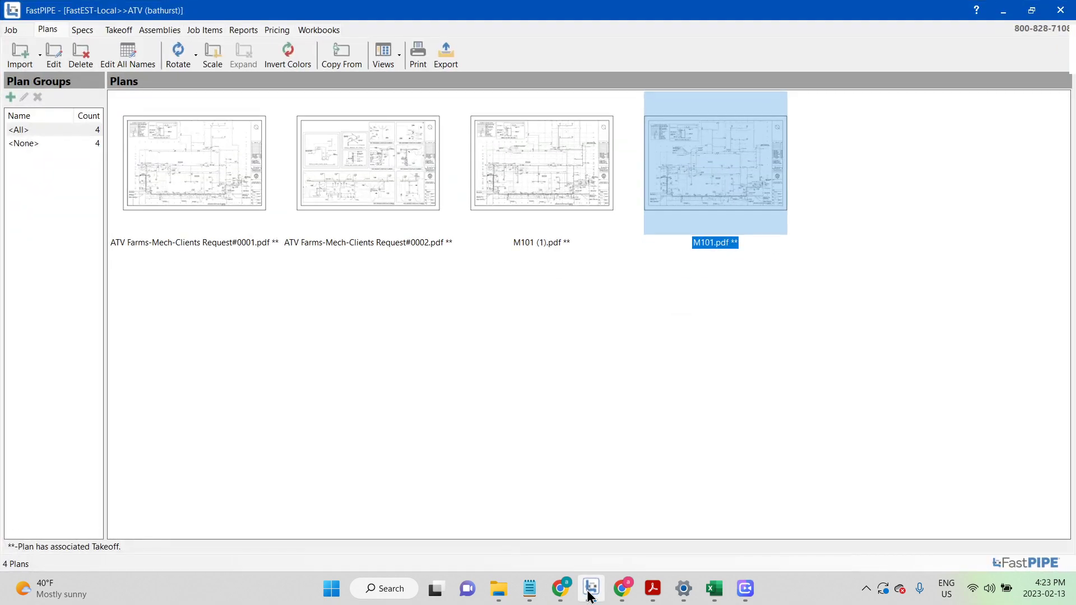
pyautogui.click(445, 498)
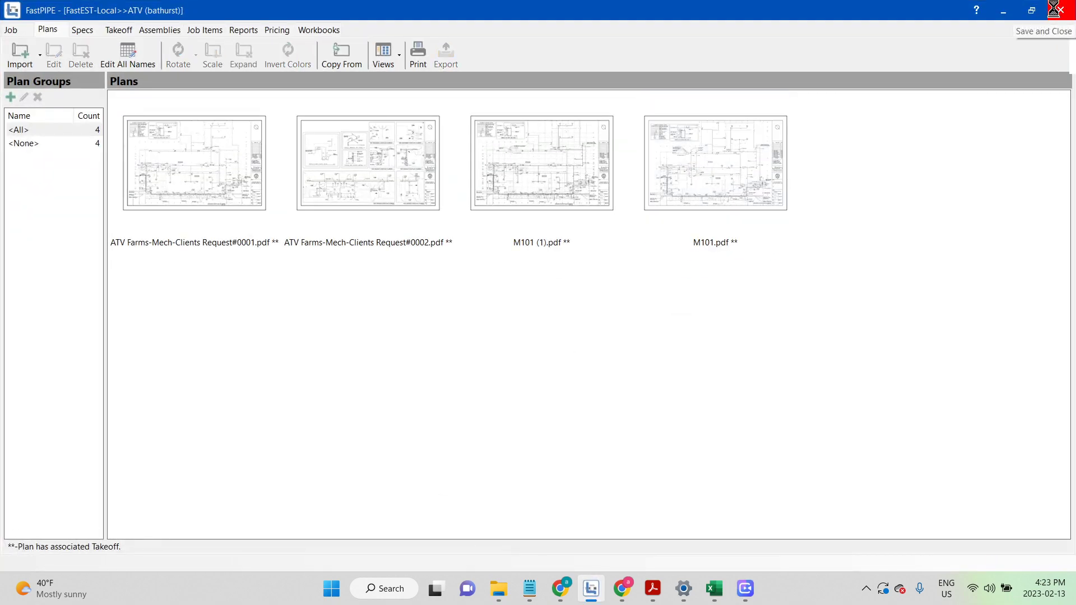
pyautogui.click(1053, 9)
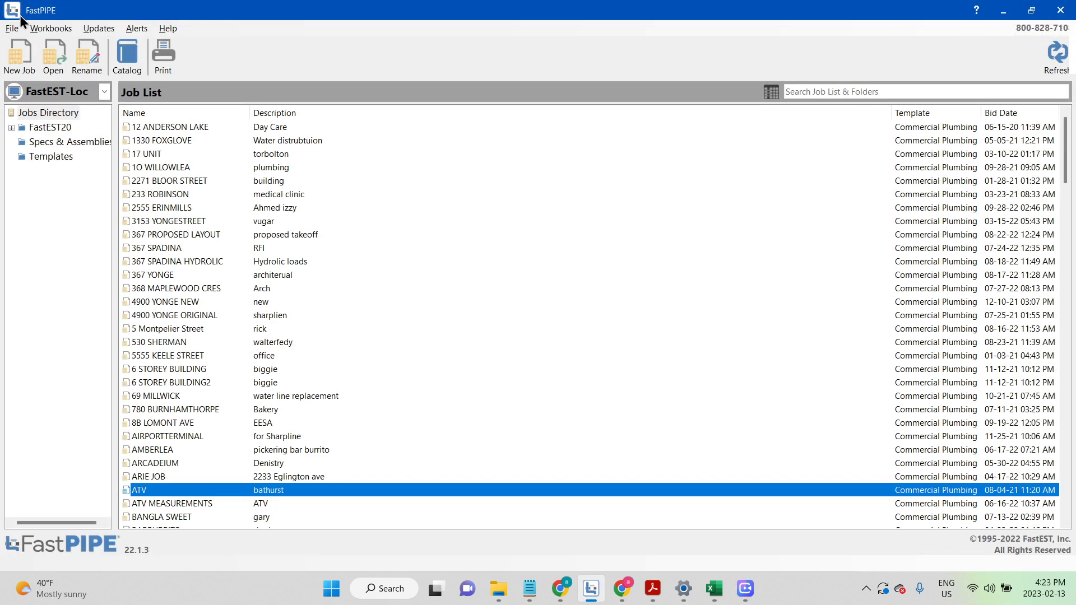
pyautogui.click(1067, 8)
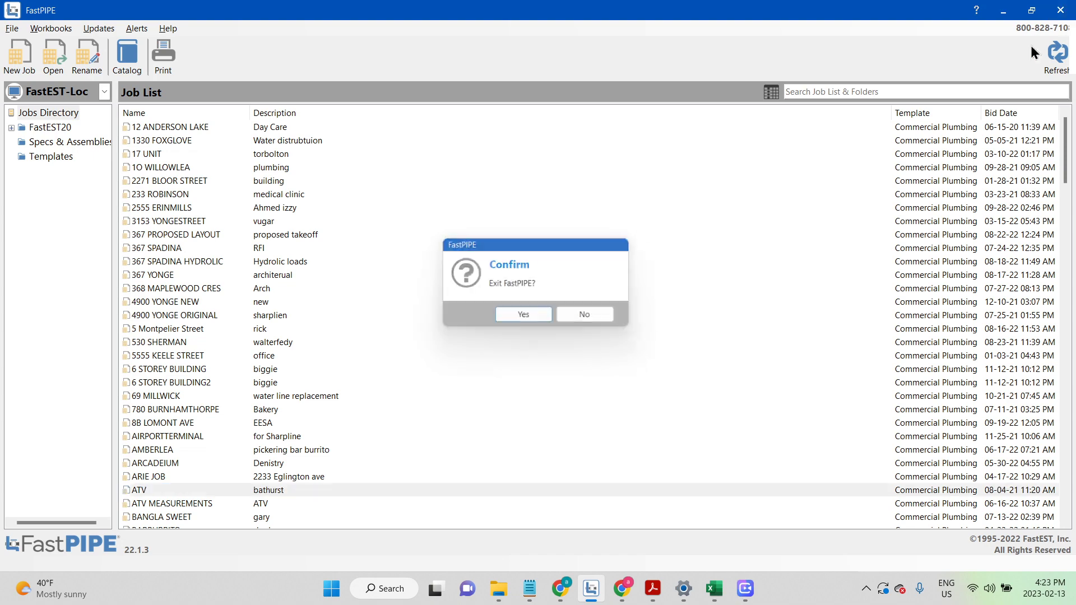
pyautogui.click(611, 320)
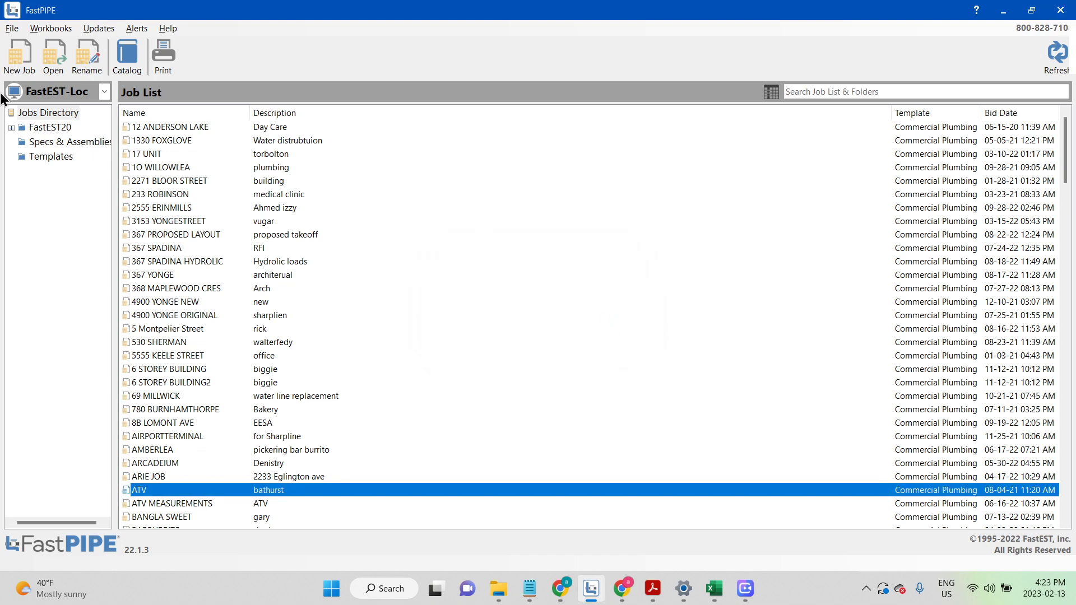
pyautogui.click(1067, 8)
pyautogui.click(533, 322)
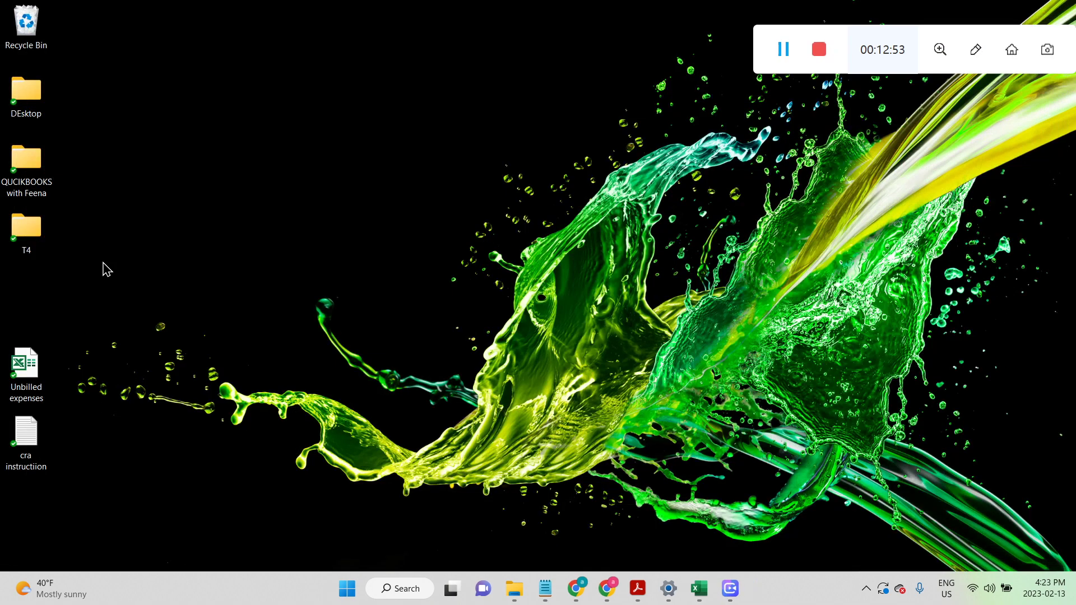
pyautogui.click(404, 587)
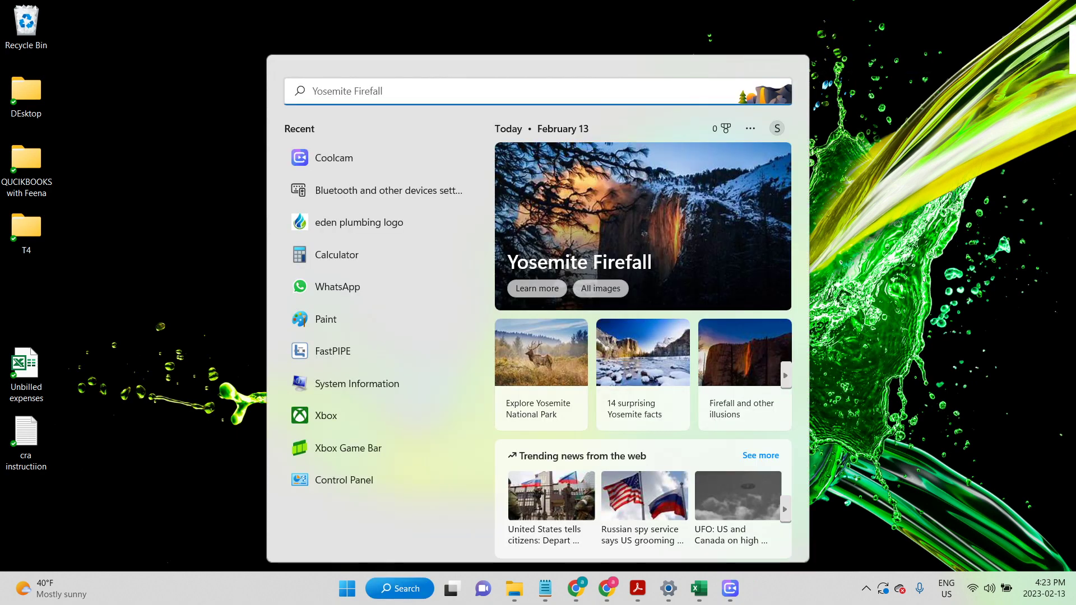
pyautogui.click(373, 361)
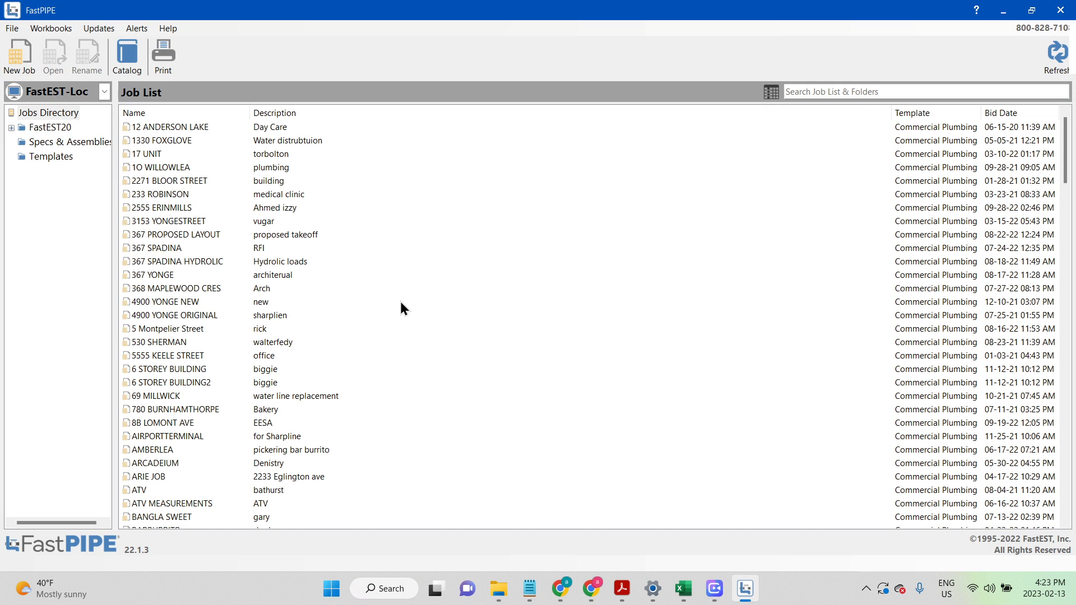
pyautogui.click(17, 52)
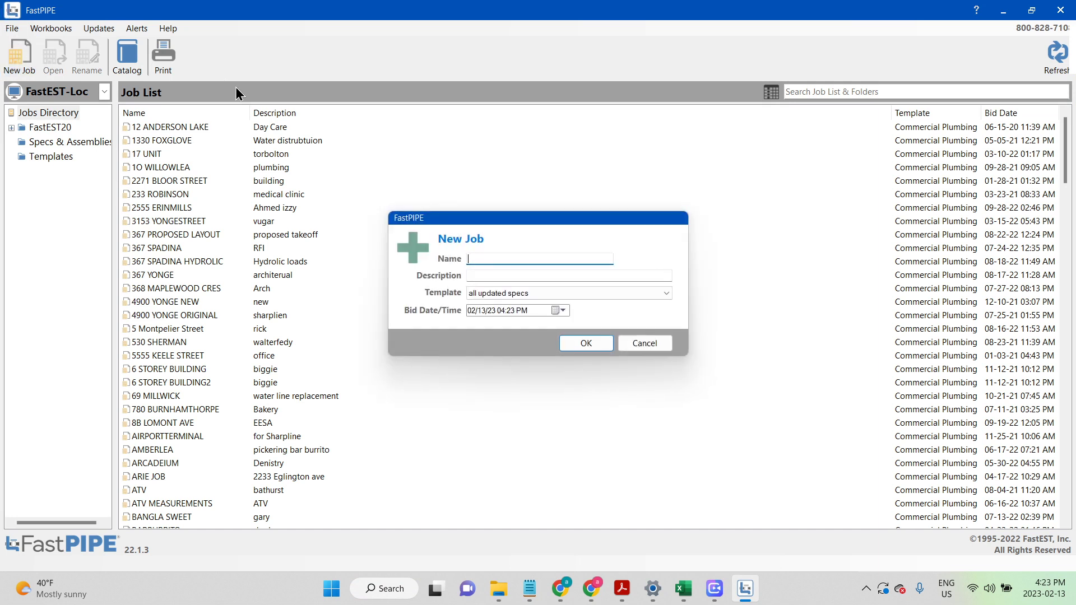
pyautogui.write('MARY BORNW')
pyautogui.press('BackSpace')
pyautogui.press('BackSpace')
pyautogui.press('BackSpace')
pyautogui.press('BackSpace')
pyautogui.write('ROWN')
# Set the new job's description to synerex and create it with the all updated specs template.
pyautogui.click(515, 275)
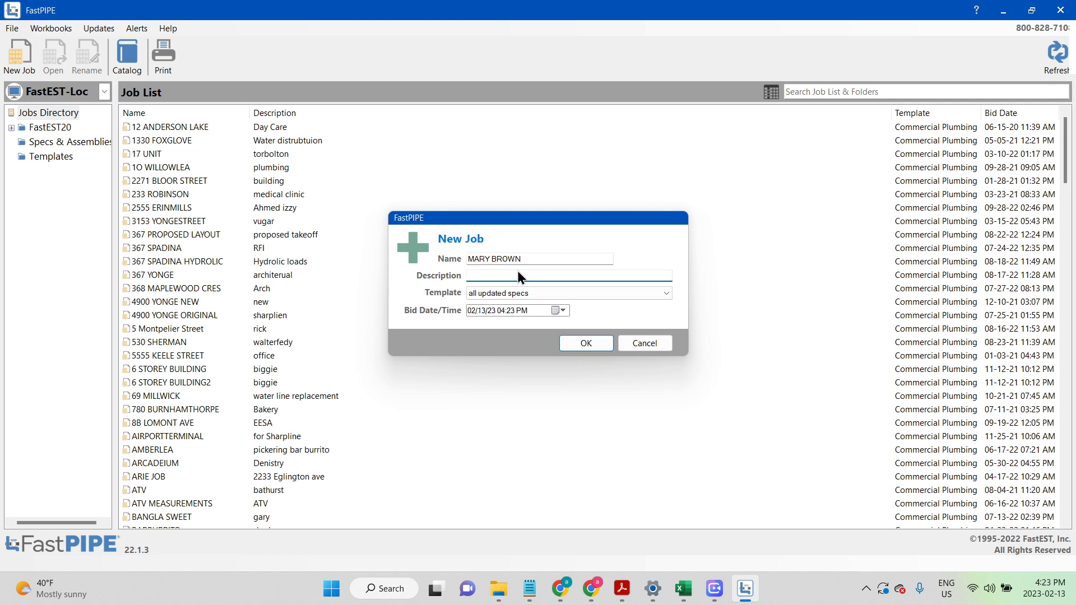
pyautogui.write('Ees')
pyautogui.press('BackSpace')
pyautogui.press('BackSpace')
pyautogui.press('BackSpace')
pyautogui.write('synere')
pyautogui.click(570, 343)
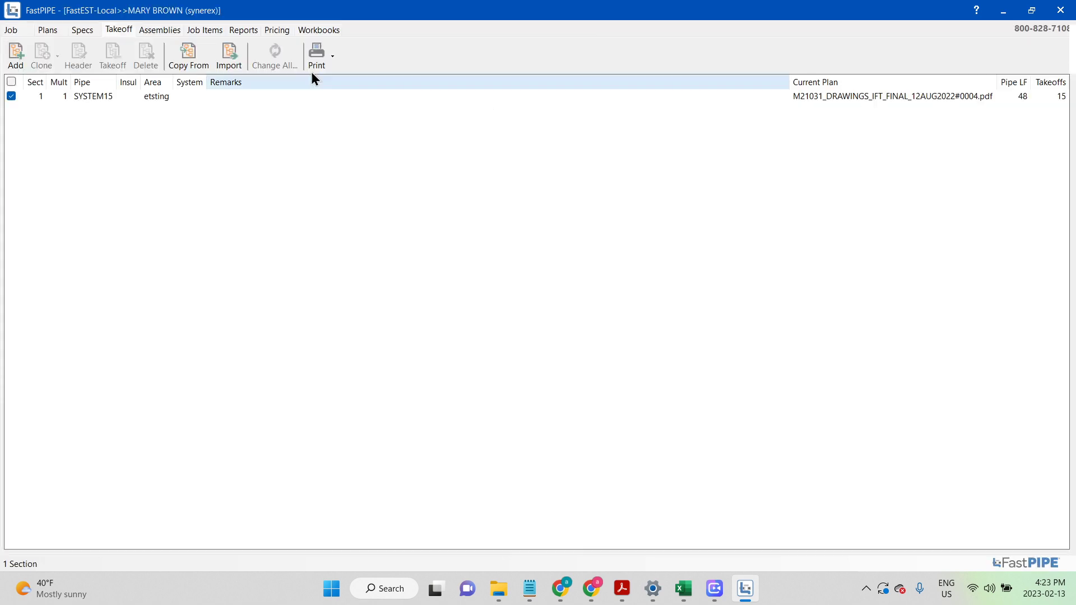
# Delete the template's leftover plan M21031_DRAWINGS_IFT_FINAL_12AUG2022#0004.pdf from the job, choosing to keep its takeoffs.
pyautogui.click(47, 31)
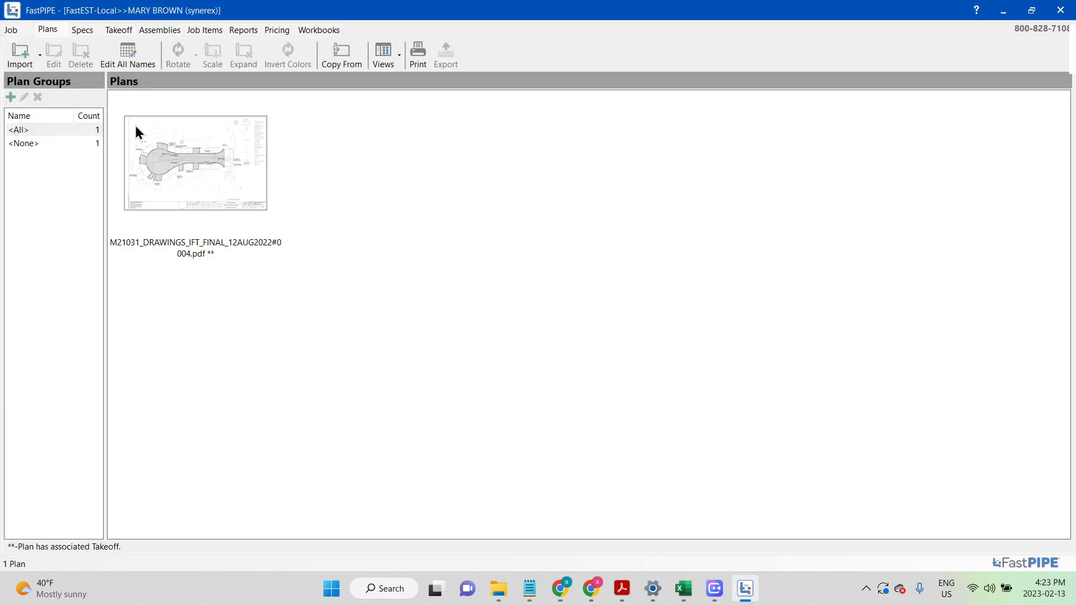
pyautogui.click(147, 134)
pyautogui.click(80, 56)
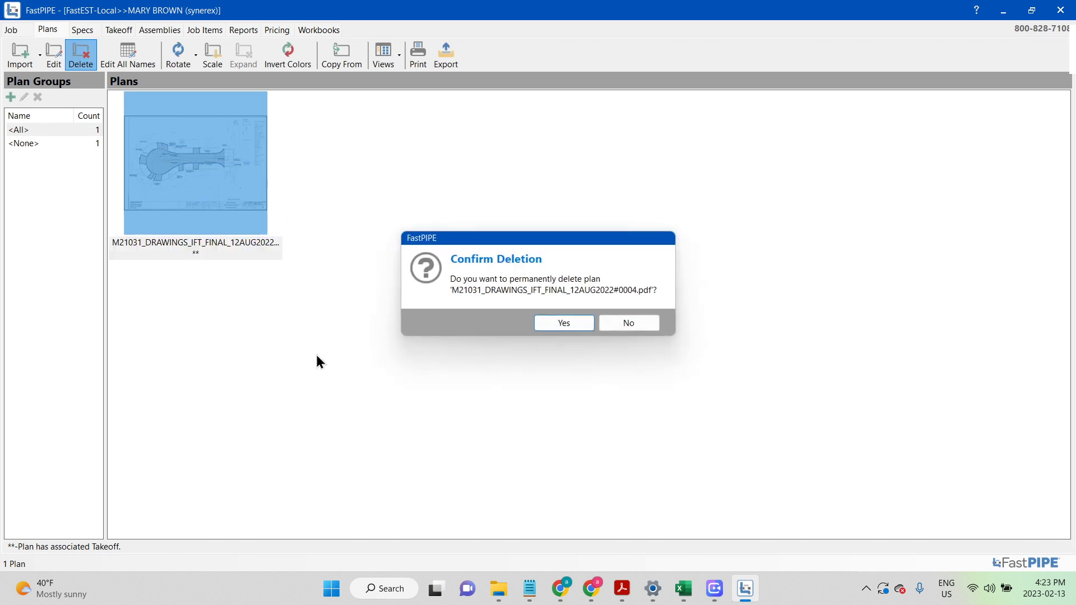
pyautogui.click(547, 323)
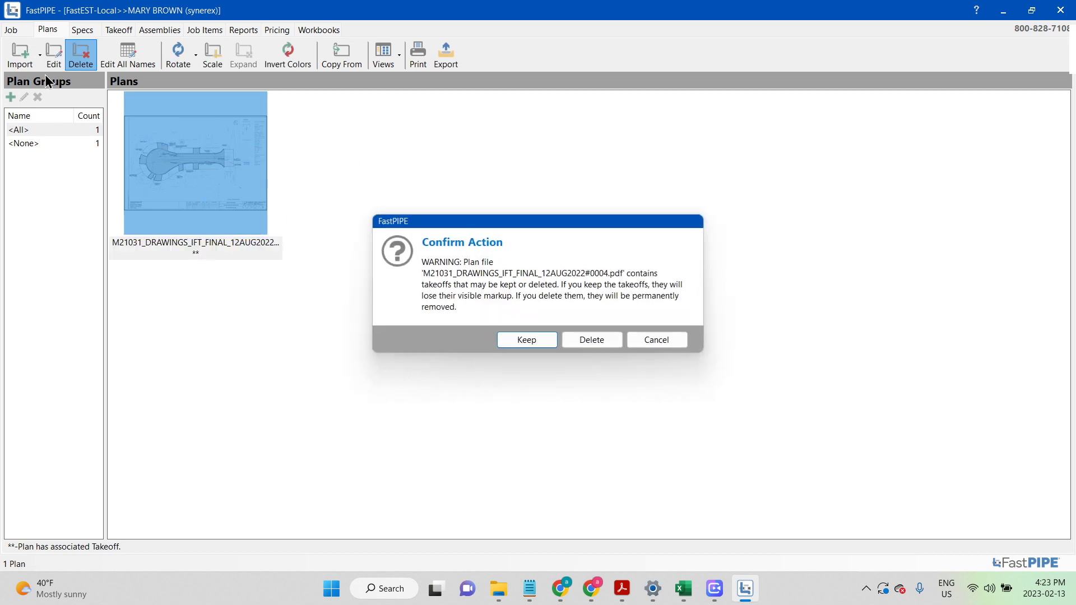
pyautogui.click(540, 346)
# Delete the leftover SYSTEM15 takeoff section from the job.
pyautogui.click(98, 99)
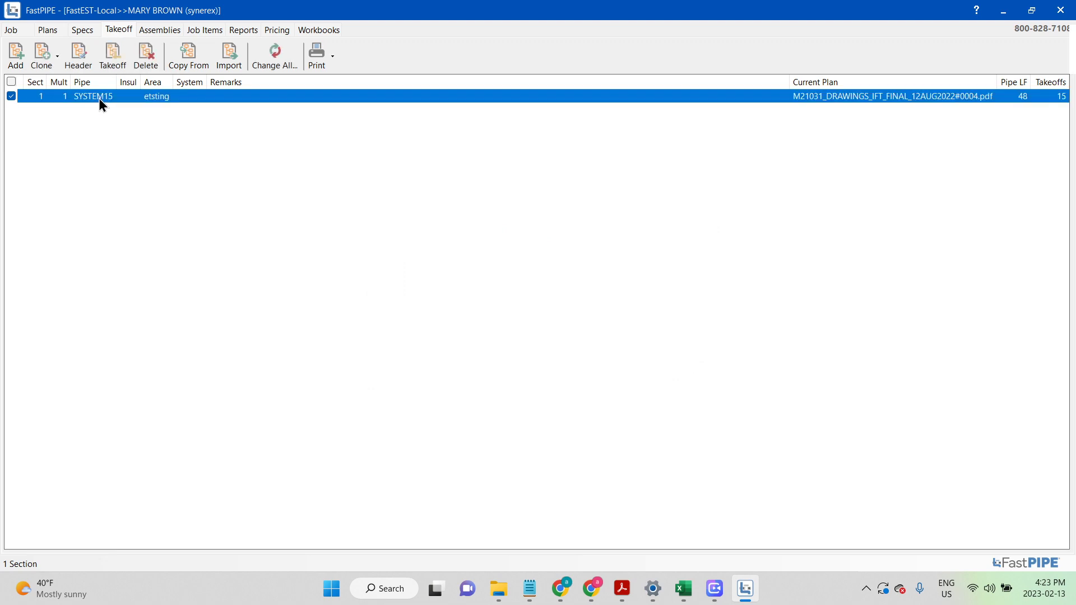
pyautogui.click(146, 55)
pyautogui.click(536, 316)
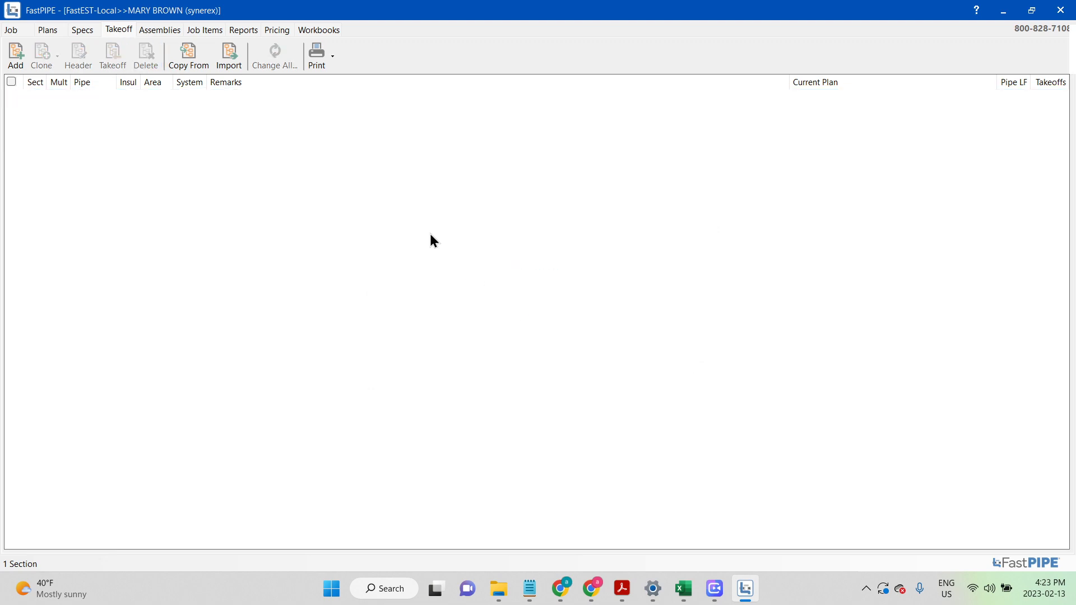
# Import the Mary Browns No. 6416 Stockyards IFT PDF as a plan file from Synerex > Mary brown > DL > the (01) Plans folder.
pyautogui.click(82, 30)
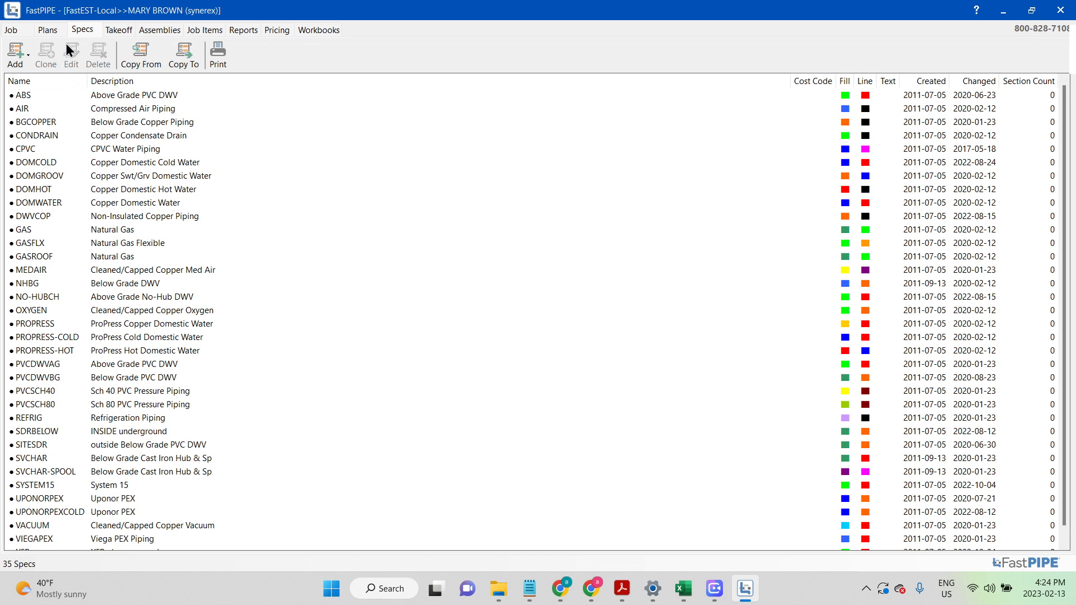
pyautogui.click(53, 31)
pyautogui.click(24, 57)
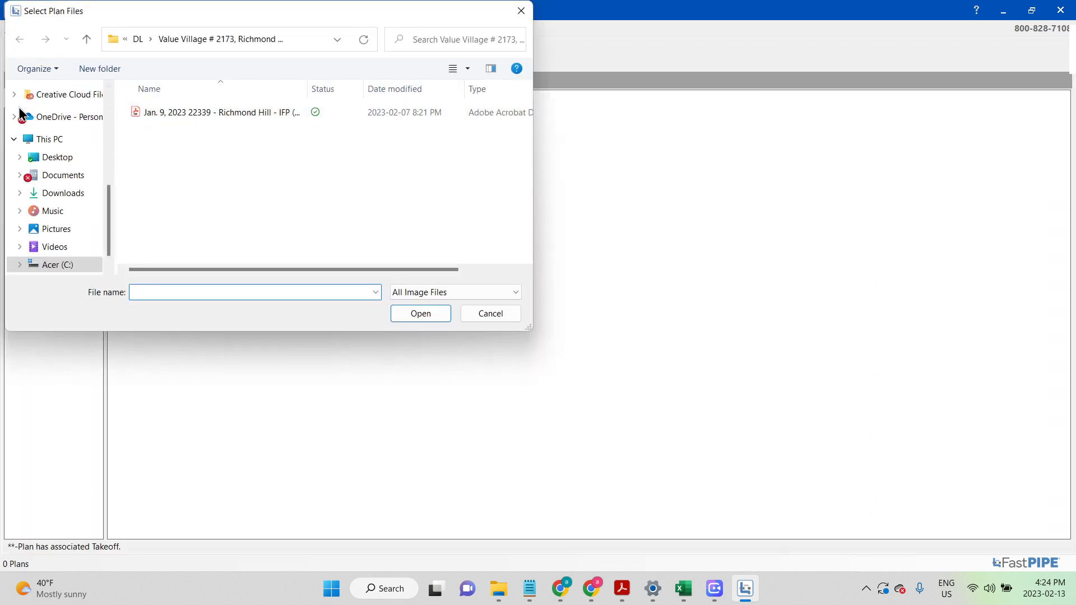
pyautogui.click(87, 37)
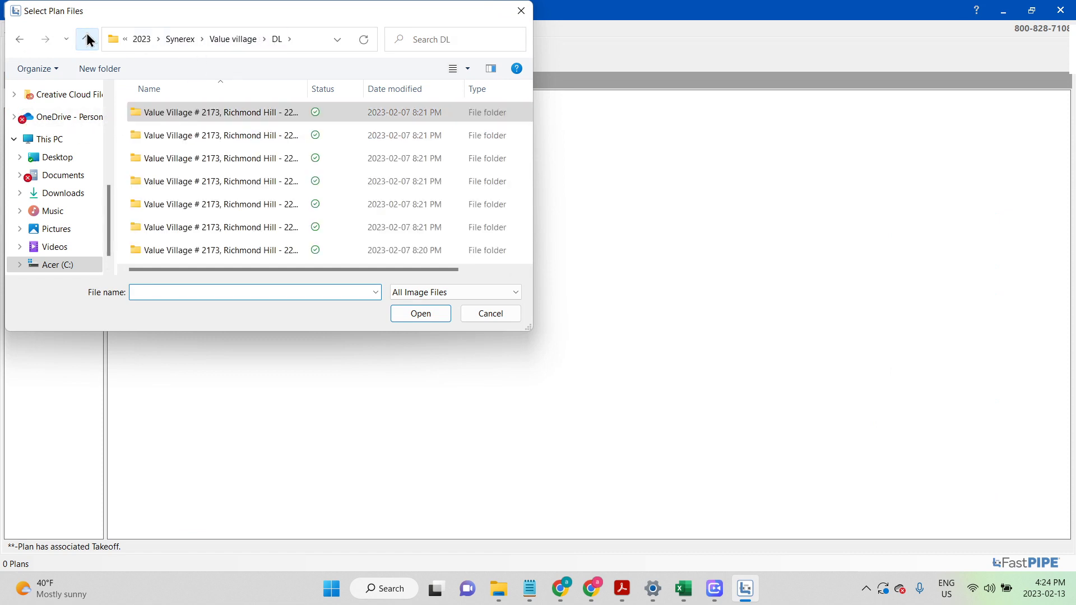
pyautogui.click(87, 37)
pyautogui.click(87, 37)
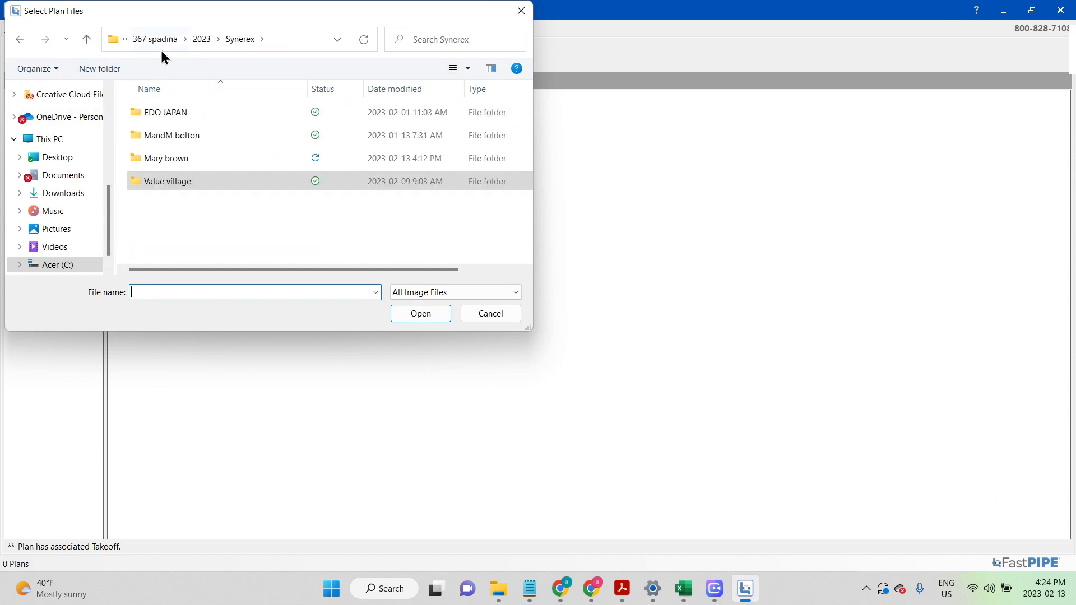
pyautogui.doubleClick(168, 163)
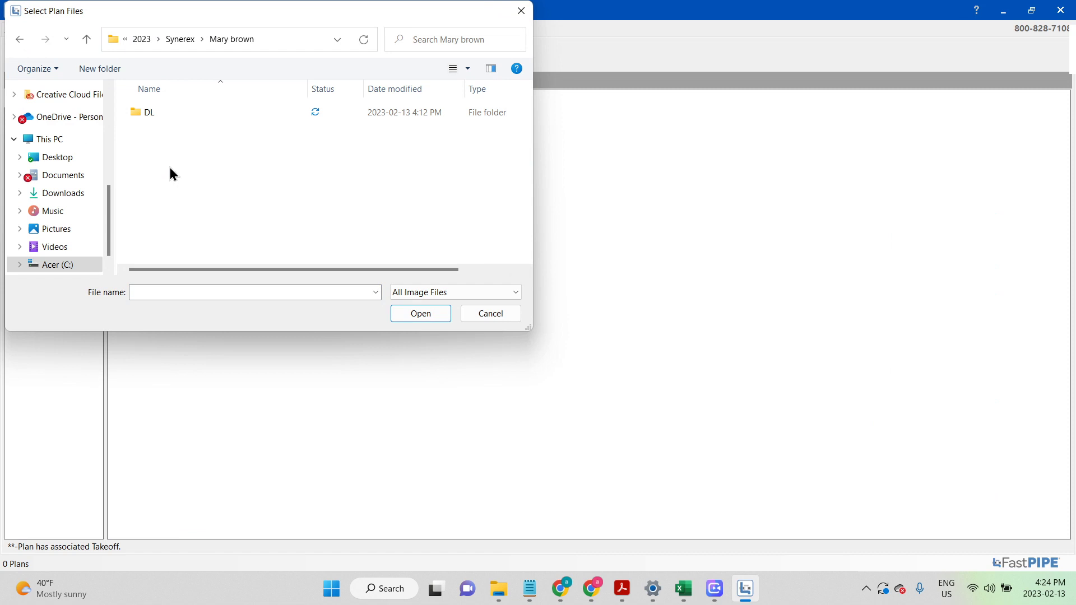
pyautogui.doubleClick(157, 109)
pyautogui.doubleClick(156, 110)
pyautogui.doubleClick(157, 109)
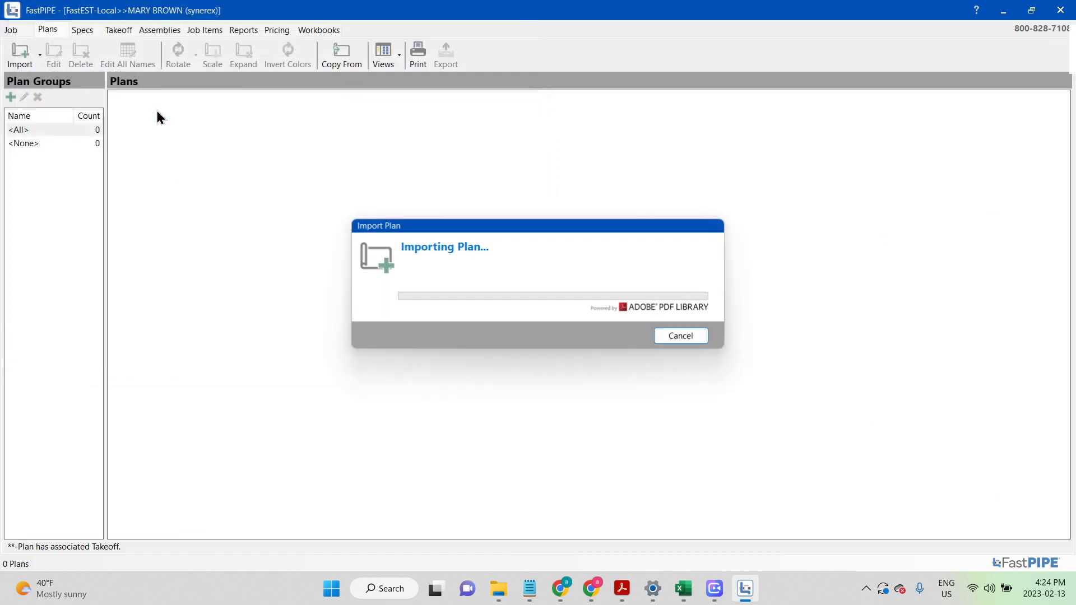
# Restrict the plan import to a page range and enter page 12.
pyautogui.click(427, 304)
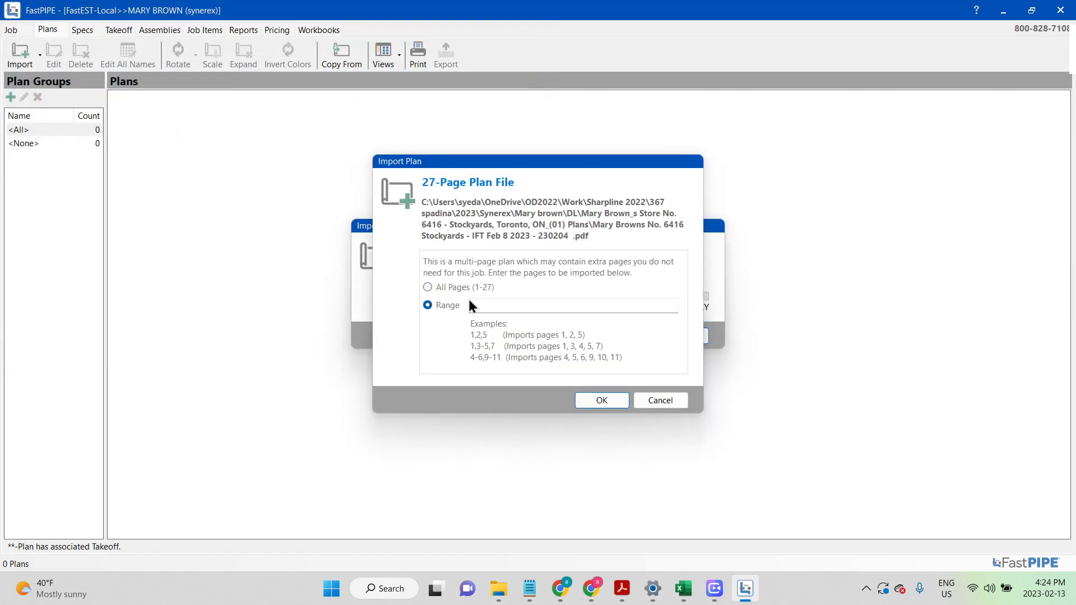
pyautogui.click(480, 306)
pyautogui.write('12')
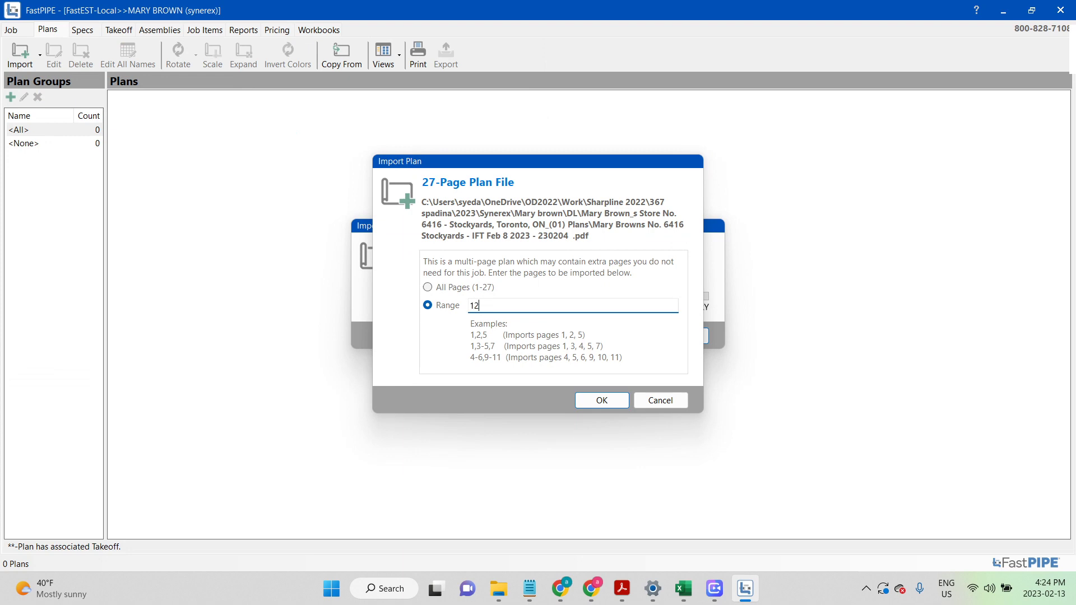
# Check mechanical sheets M-1 to M-3 in the Acrobat drawing set for the plumbing plan's page number, and return to FastPIPE.
pyautogui.click(621, 588)
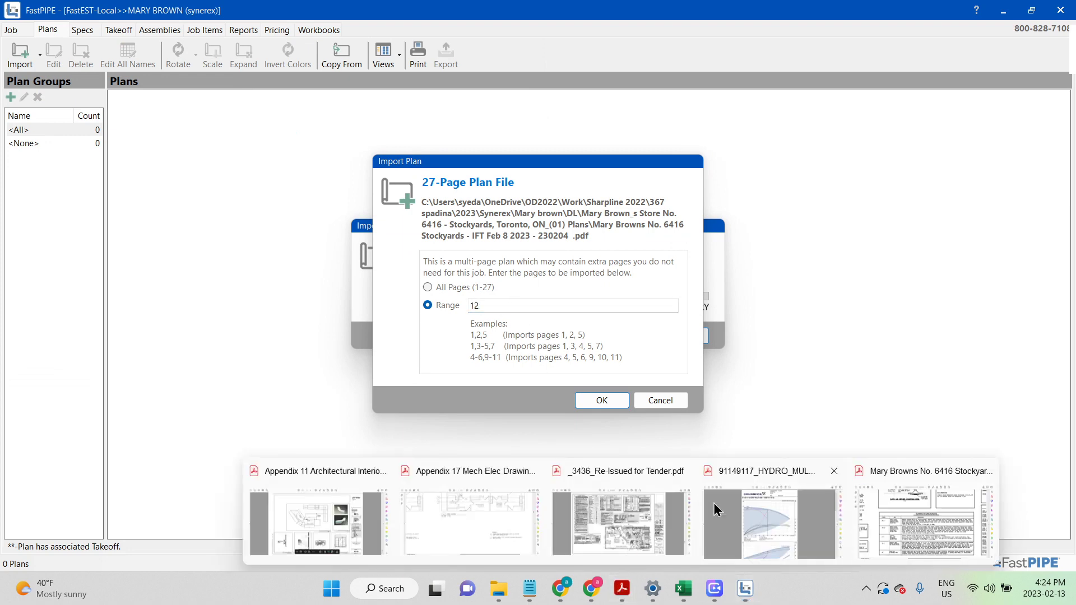
pyautogui.click(964, 503)
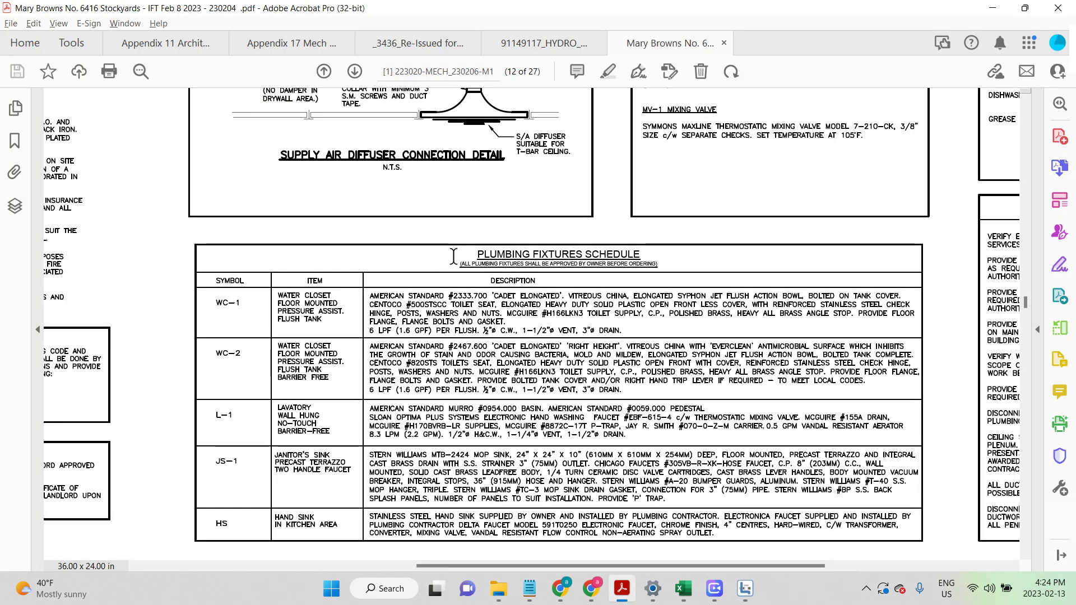
pyautogui.scroll(-3, 454, 256)
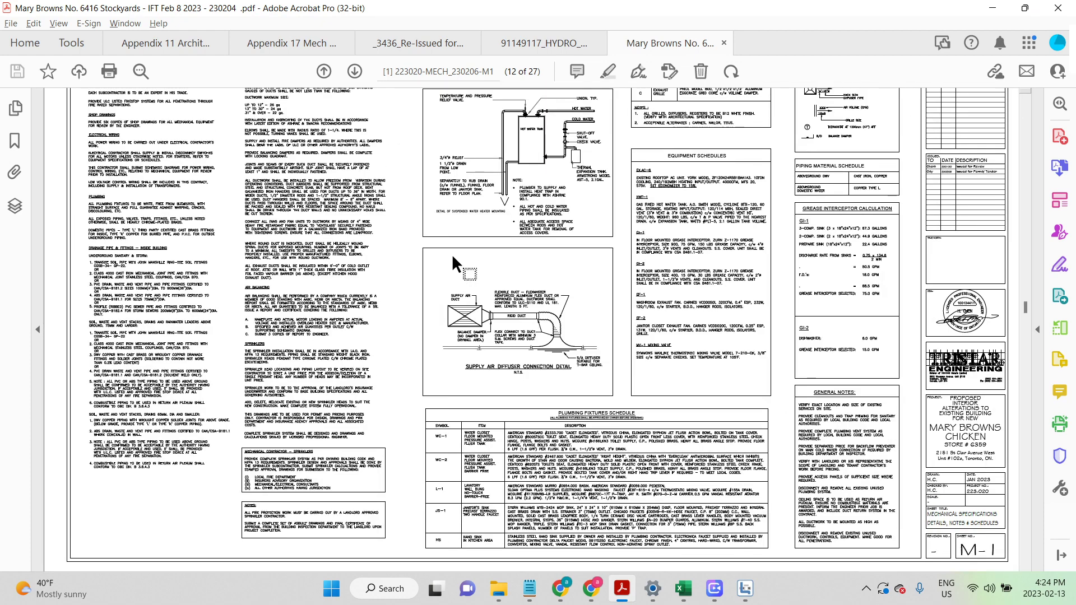
pyautogui.click(359, 72)
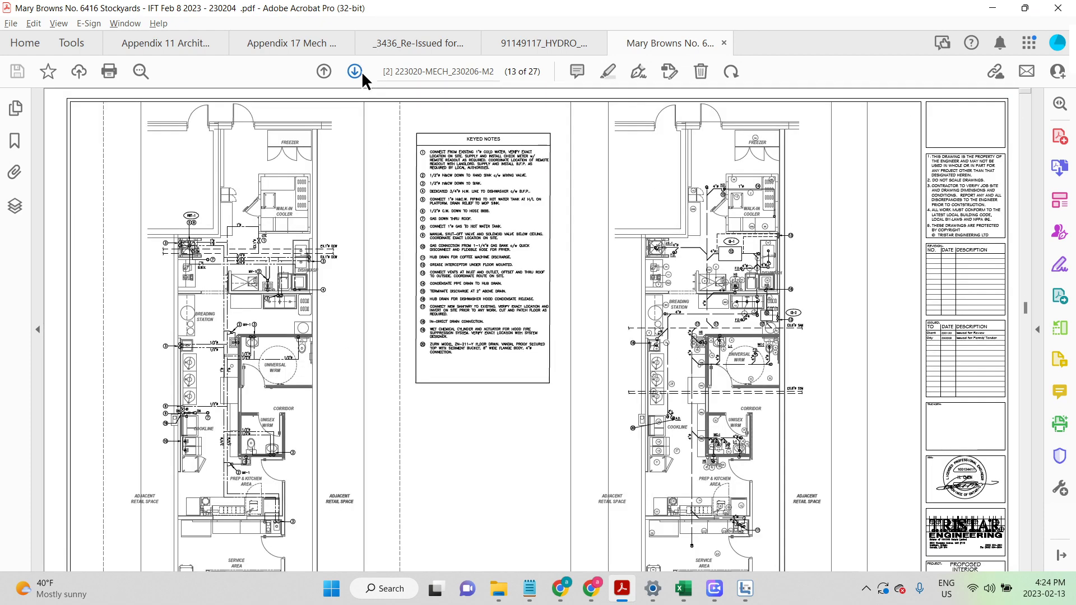
pyautogui.scroll(-5, 938, 478)
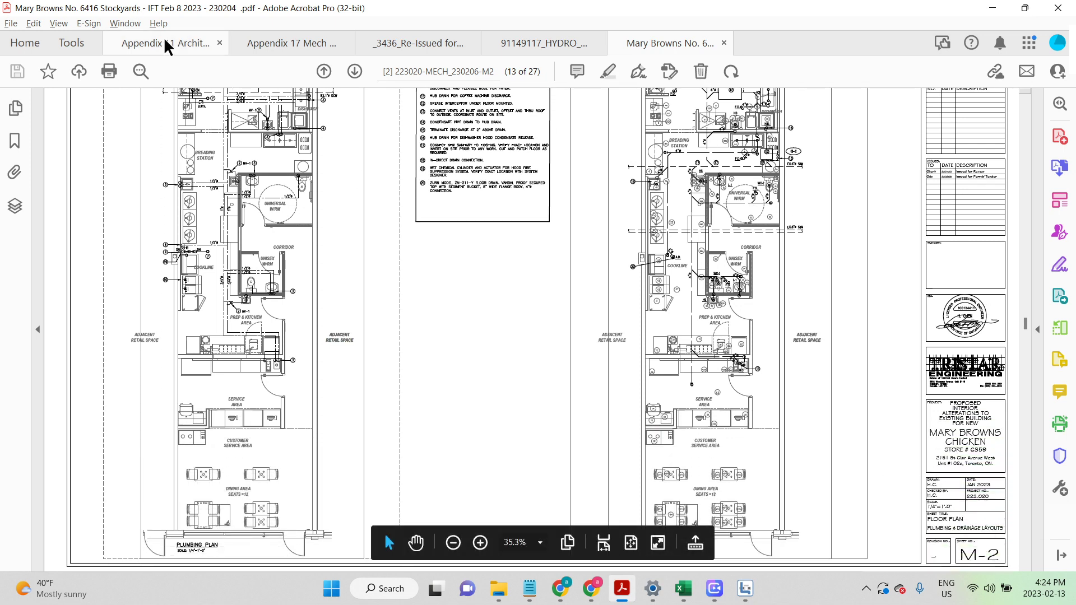
pyautogui.click(354, 71)
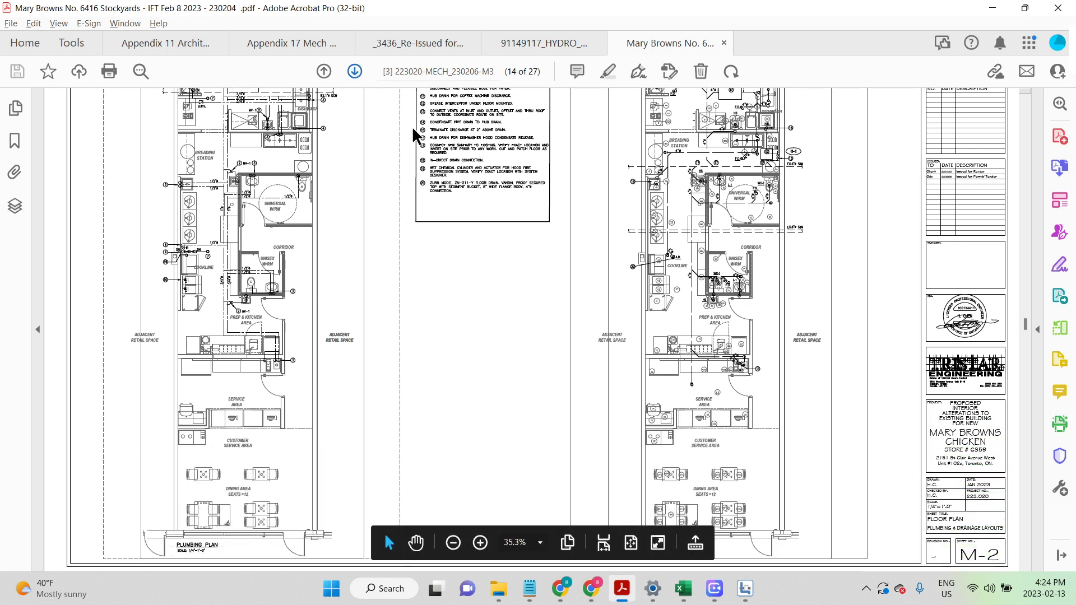
pyautogui.scroll(-10, 588, 235)
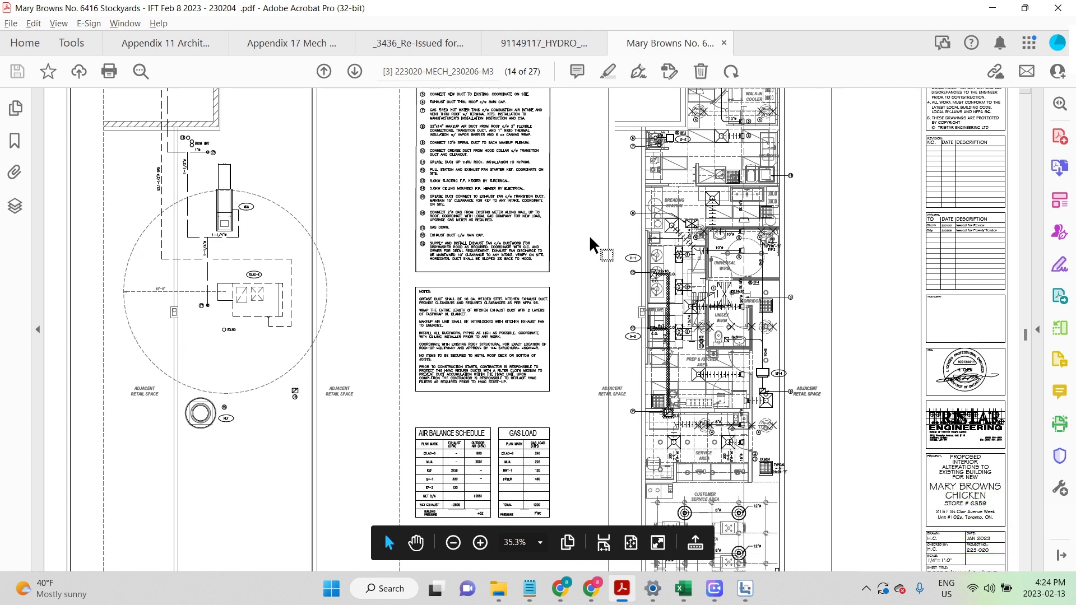
pyautogui.scroll(8, 591, 222)
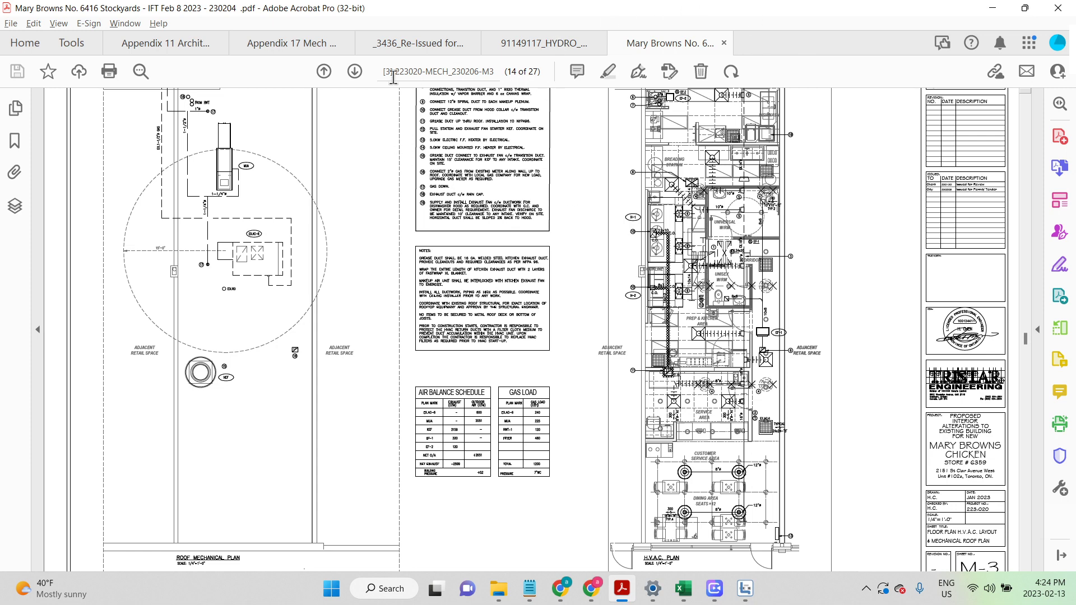
pyautogui.click(323, 71)
pyautogui.hotkey('alt', 'Tab')
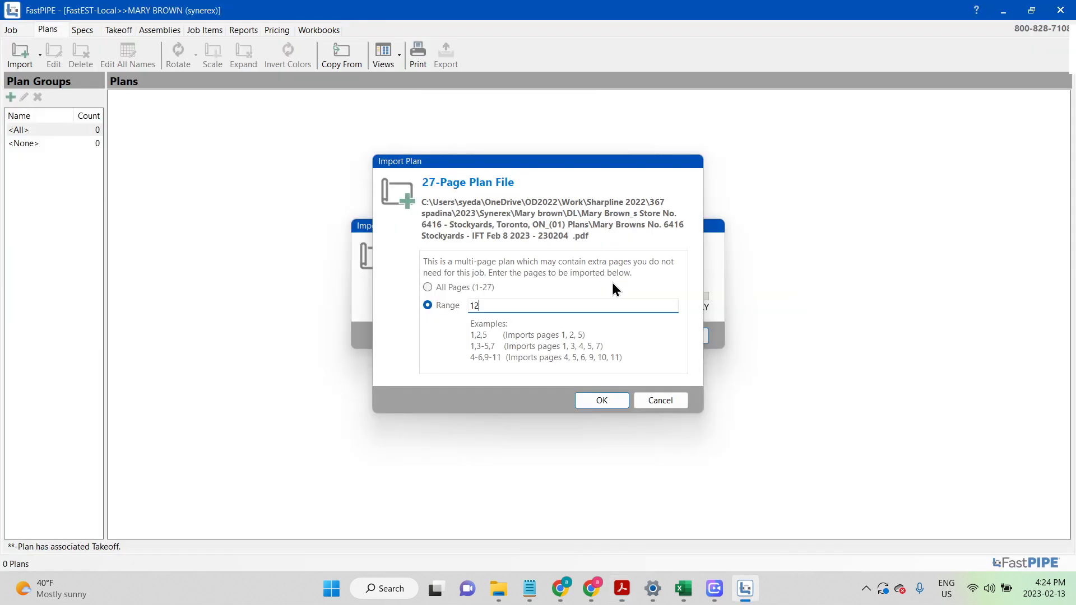
# Change the import range to page 13 and import that plumbing and drainage sheet into the job.
pyautogui.doubleClick(474, 305)
pyautogui.write('13')
pyautogui.click(601, 401)
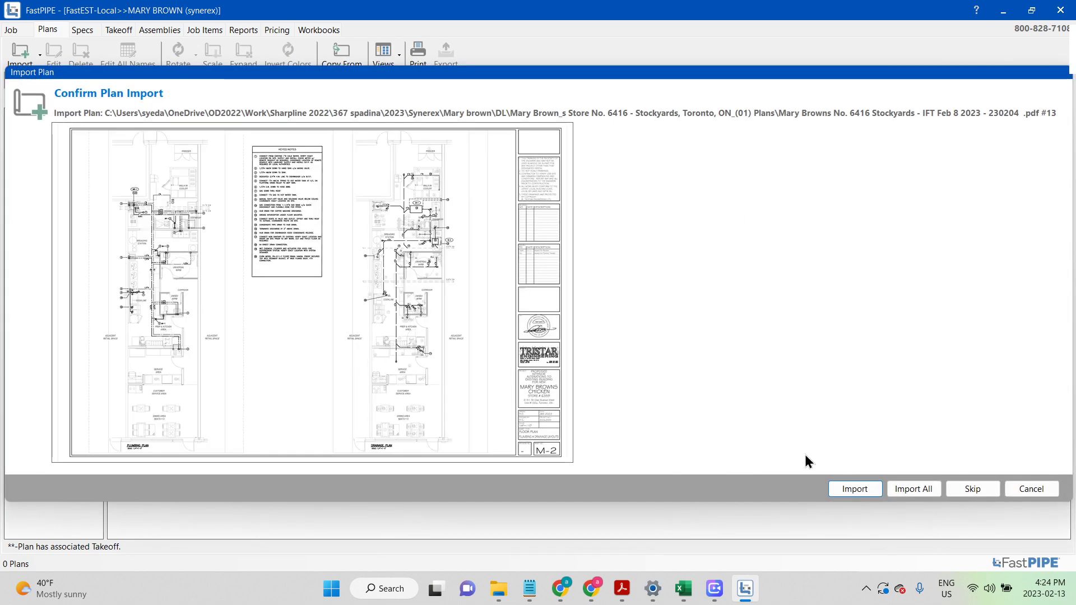
pyautogui.click(862, 496)
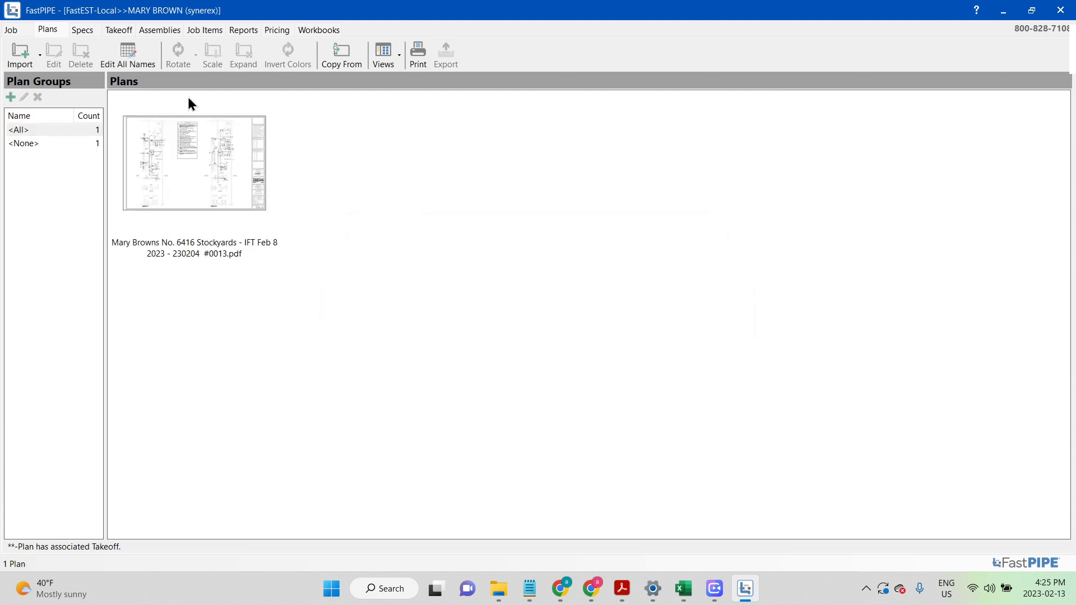
# Save and close the MARY BROWN job and bring up the Coolcam window.
pyautogui.click(1060, 10)
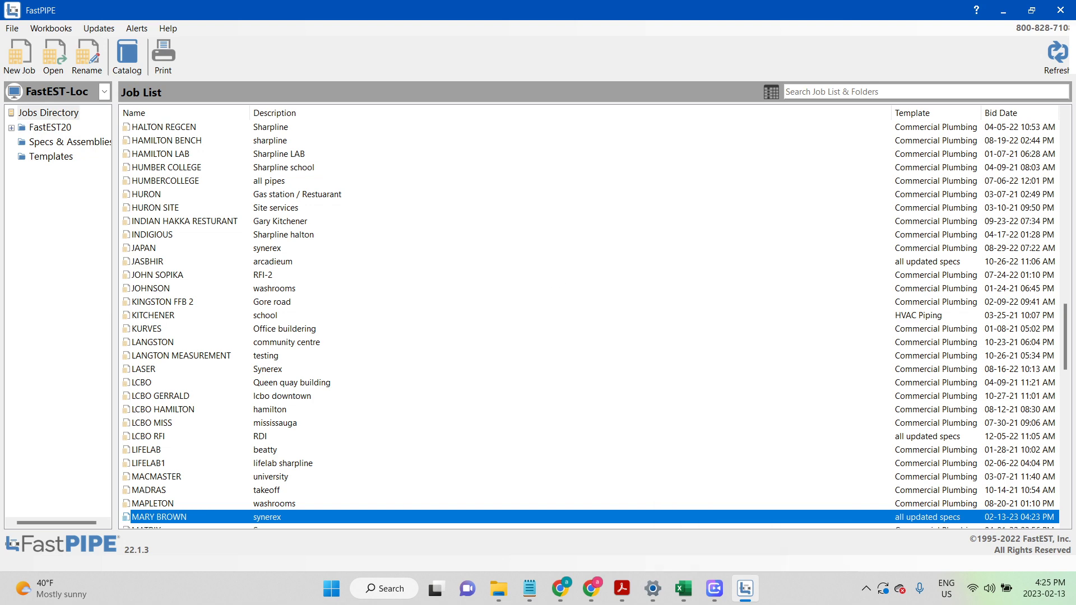
pyautogui.click(716, 598)
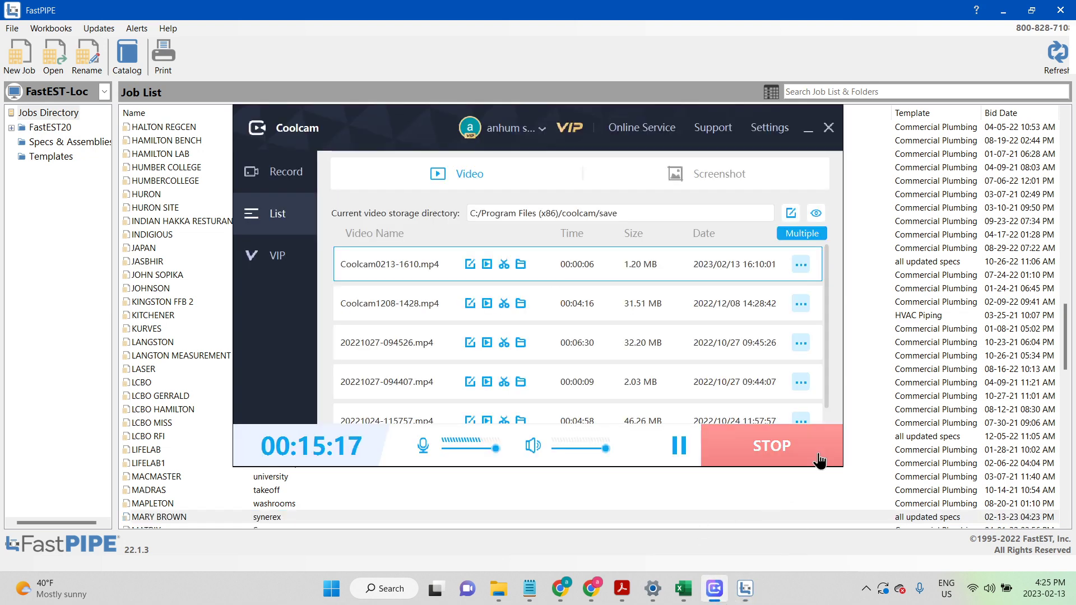